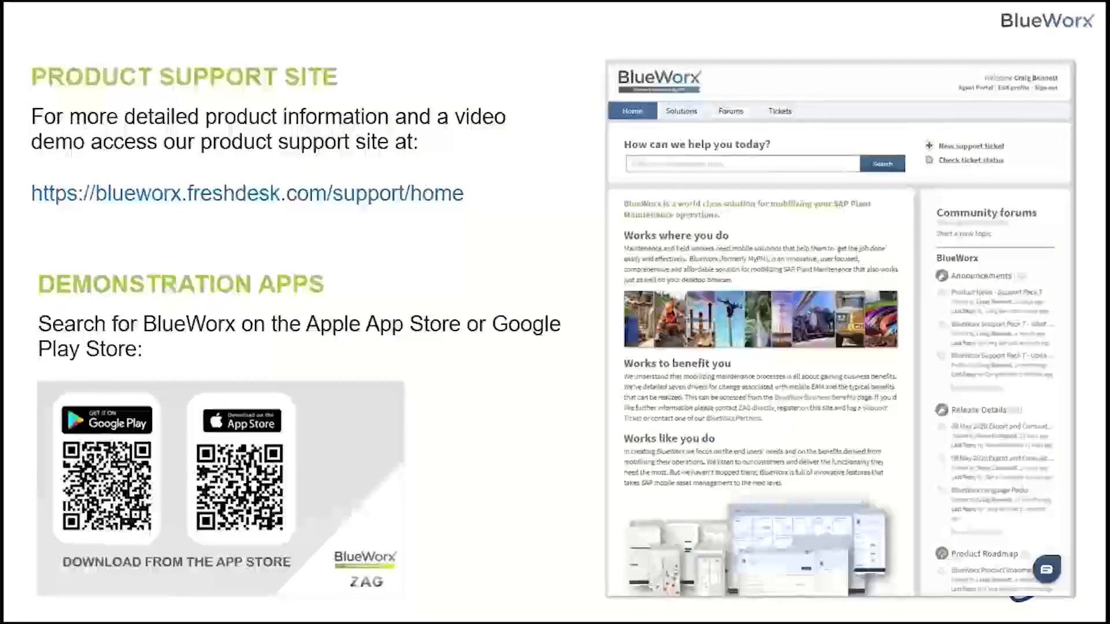
key(Right)
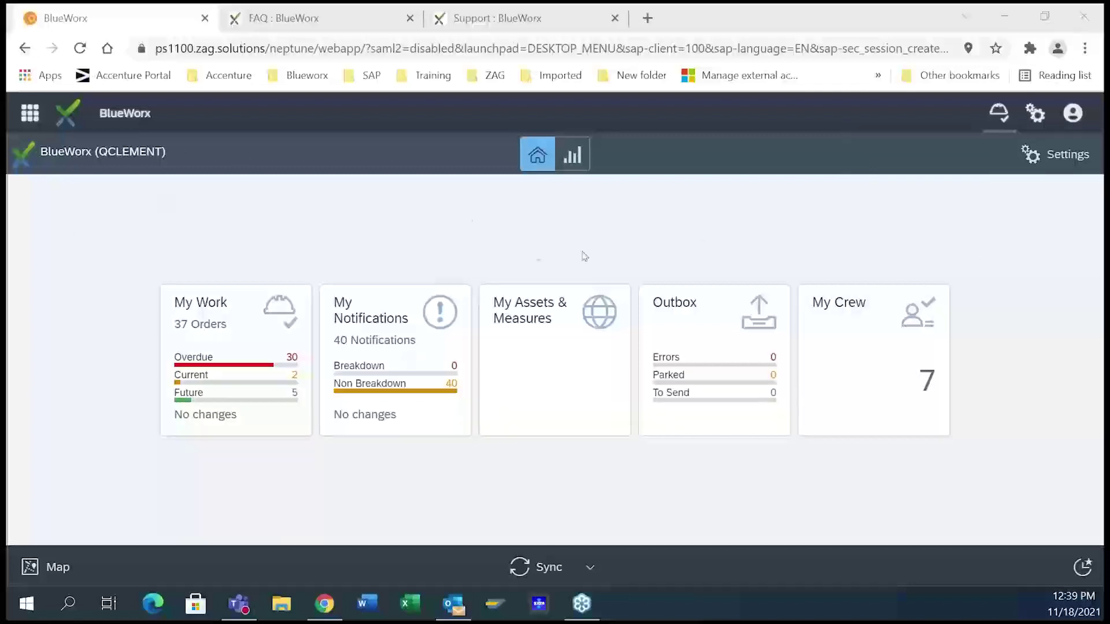
Switch the home page to the chart dashboard and view the orders list through the saved PM03 Orders filter.
click(527, 164)
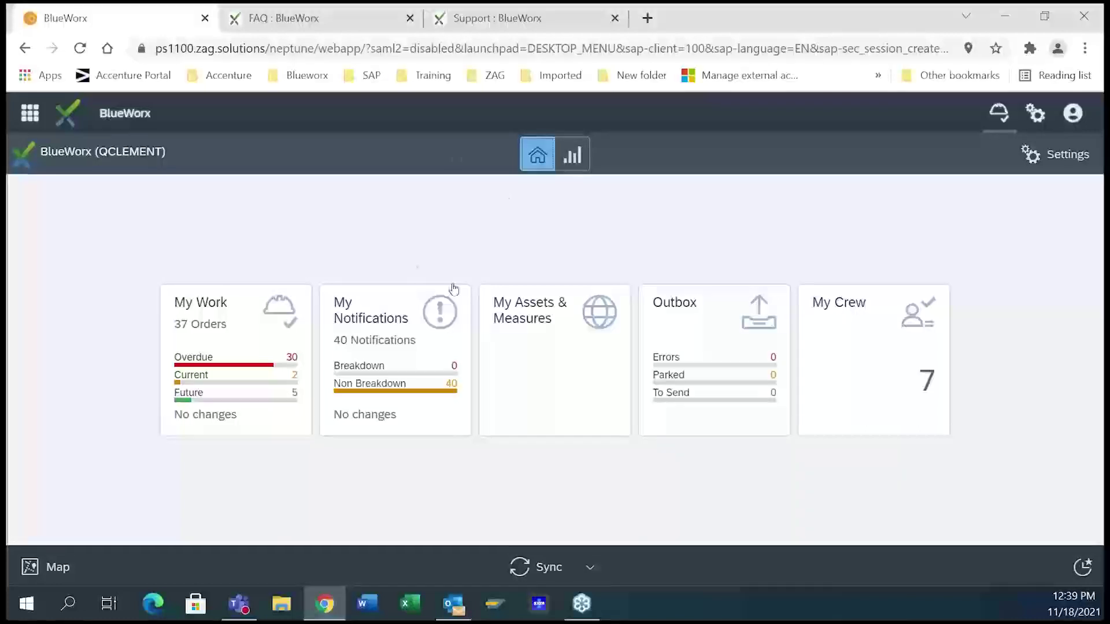
click(559, 168)
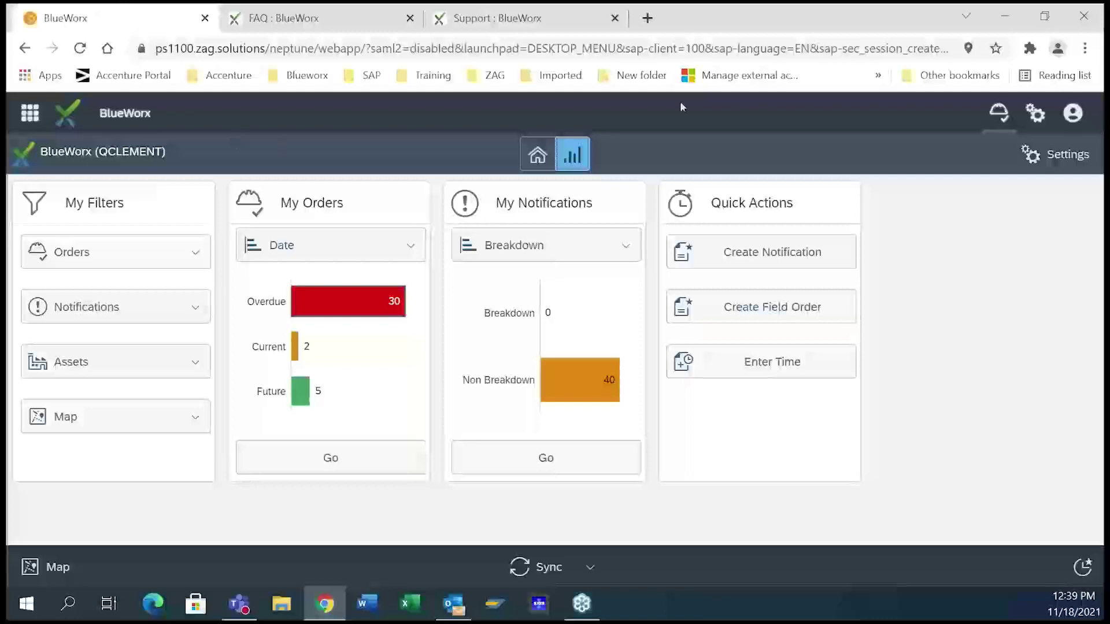
click(202, 250)
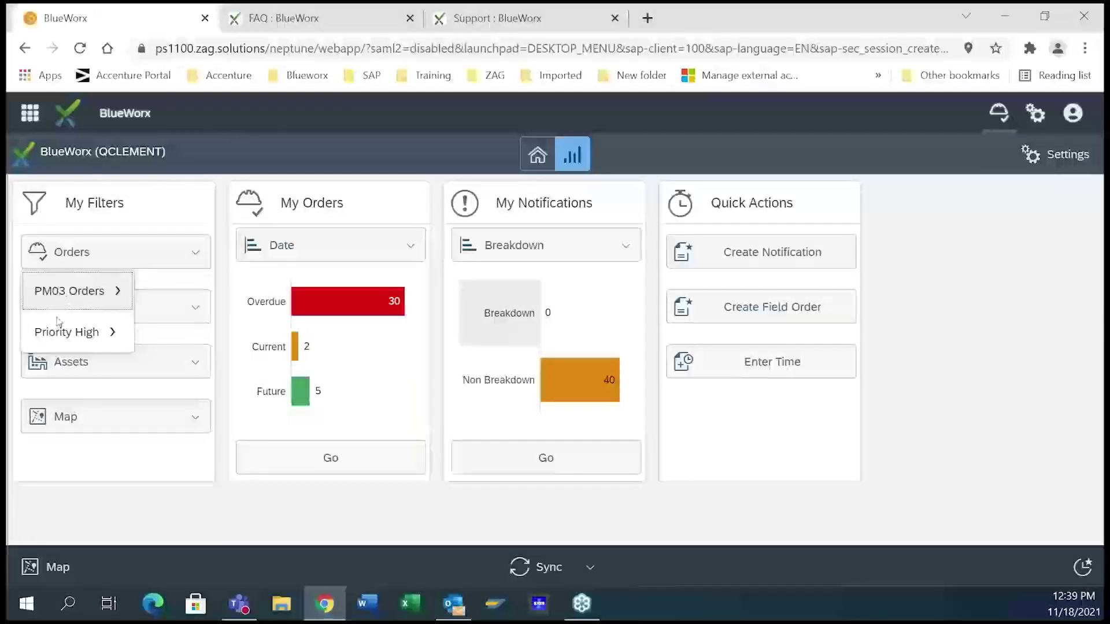
click(67, 295)
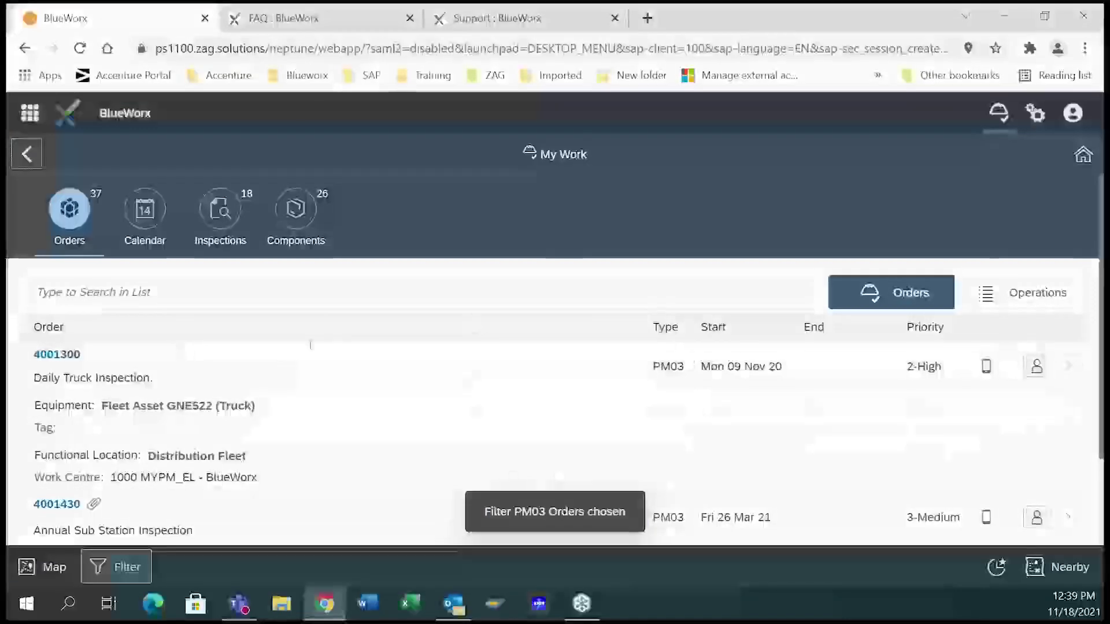
scroll(359, 381, down, 2)
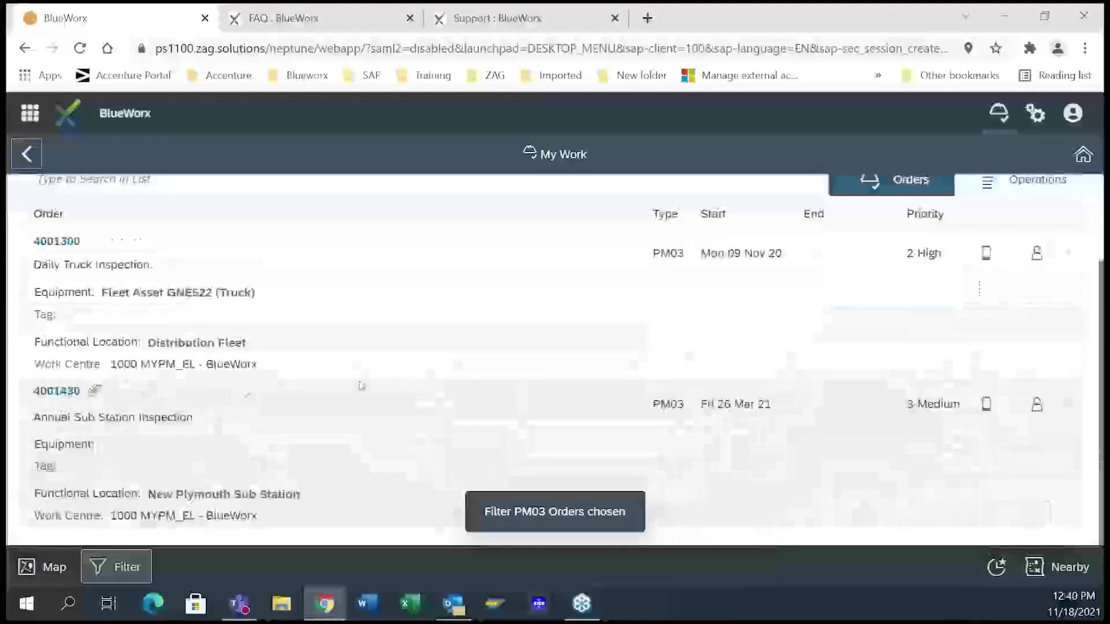
scroll(362, 385, up, 2)
click(29, 156)
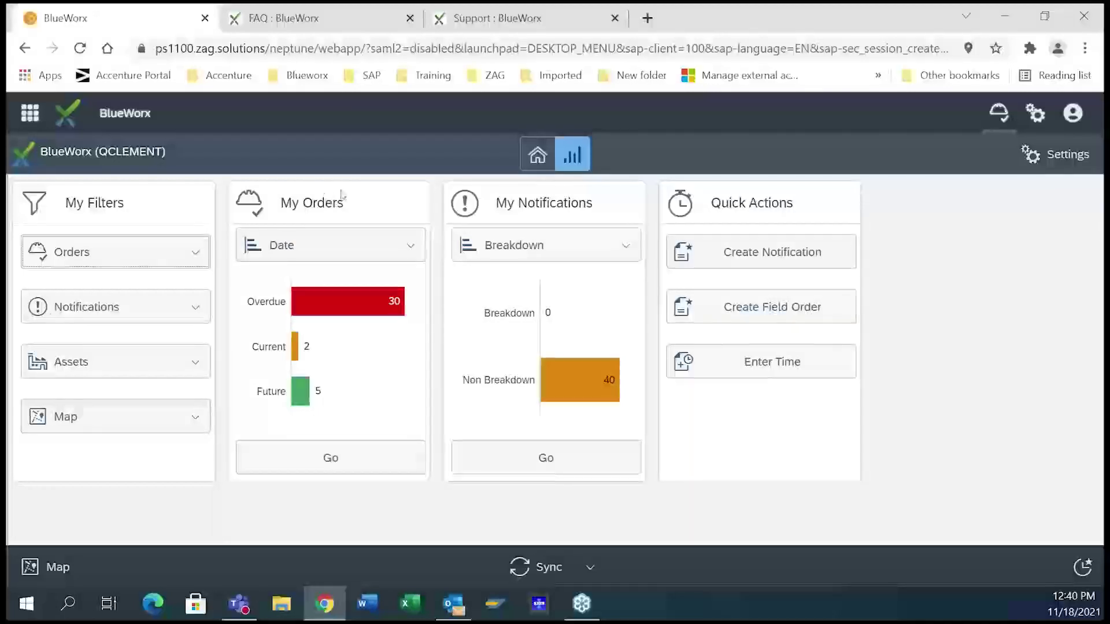
Group the My Orders chart by Priority and select its 2-High bar.
click(323, 245)
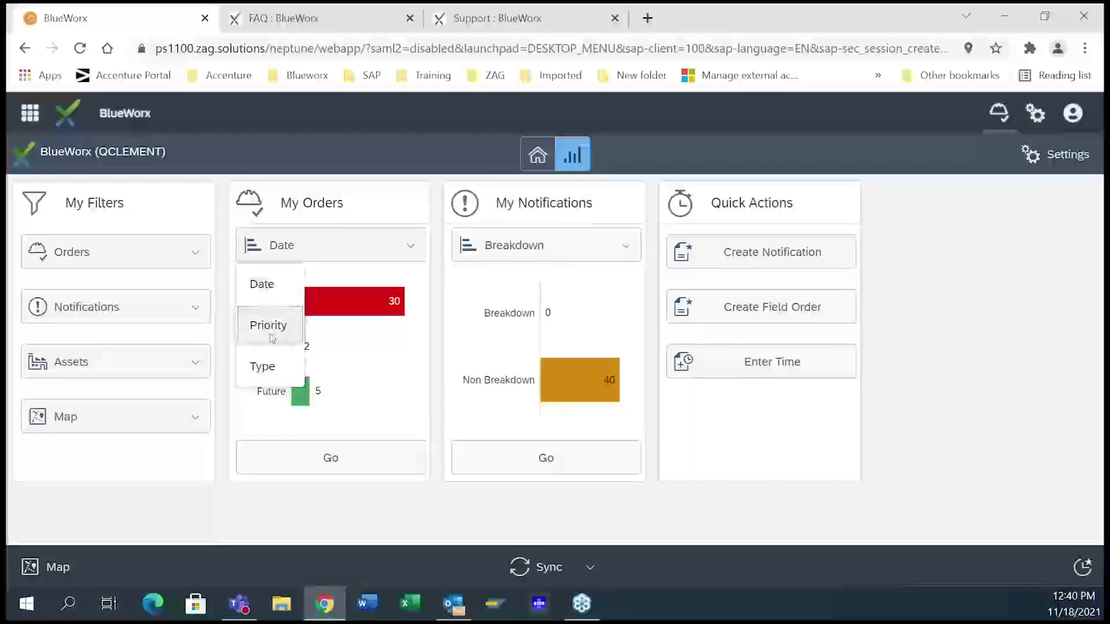
click(283, 326)
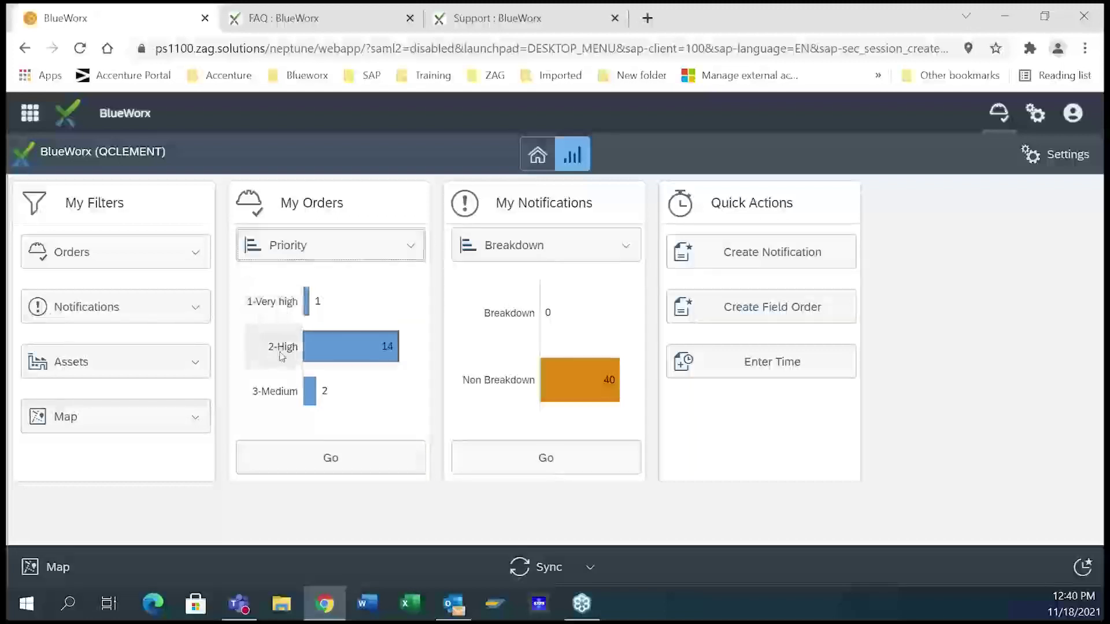
click(348, 357)
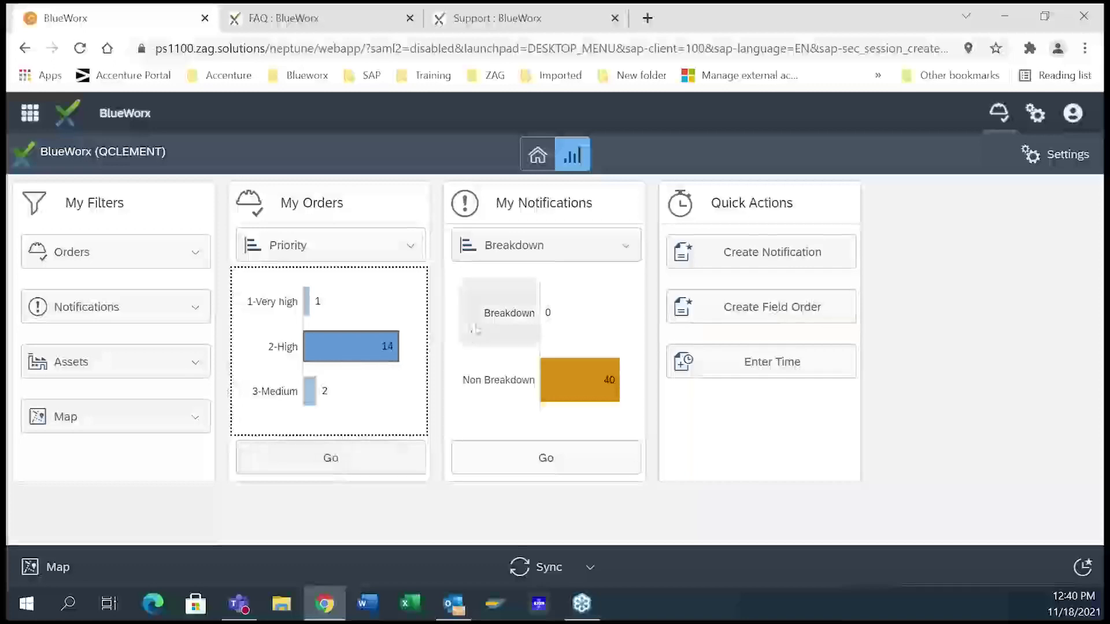
Group the My Notifications chart by Type and view the list of M1 notifications from its bar.
click(554, 218)
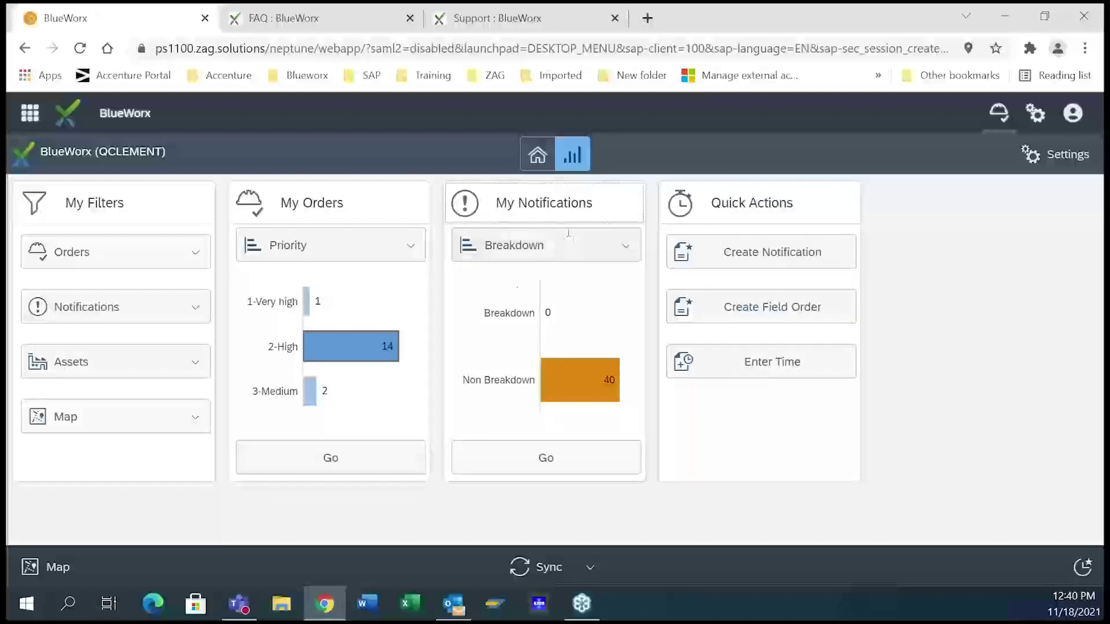
click(623, 254)
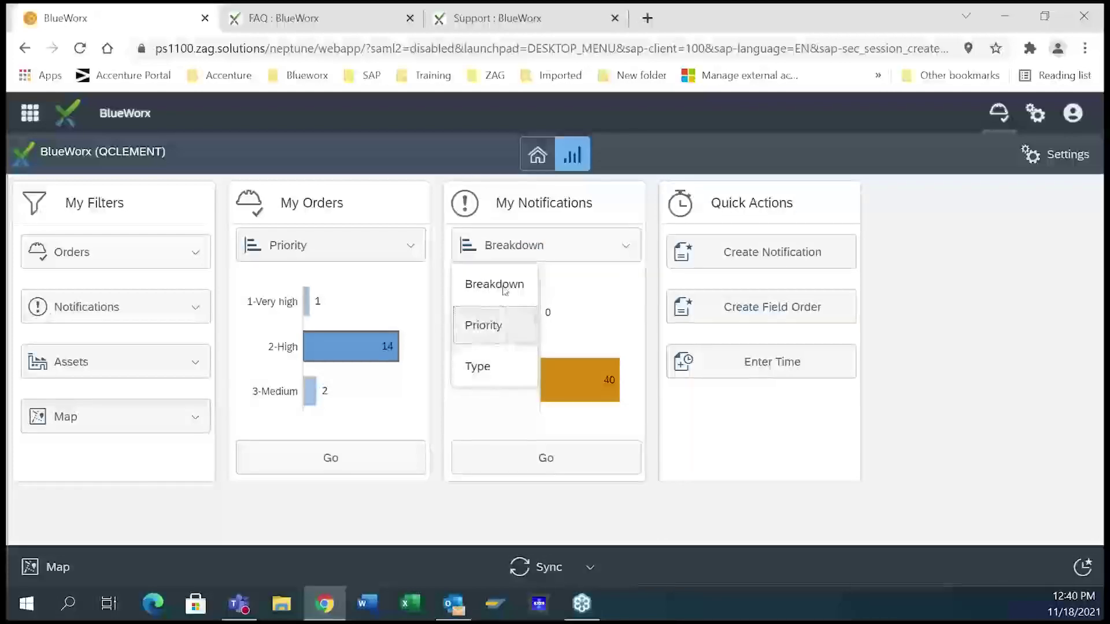
click(479, 365)
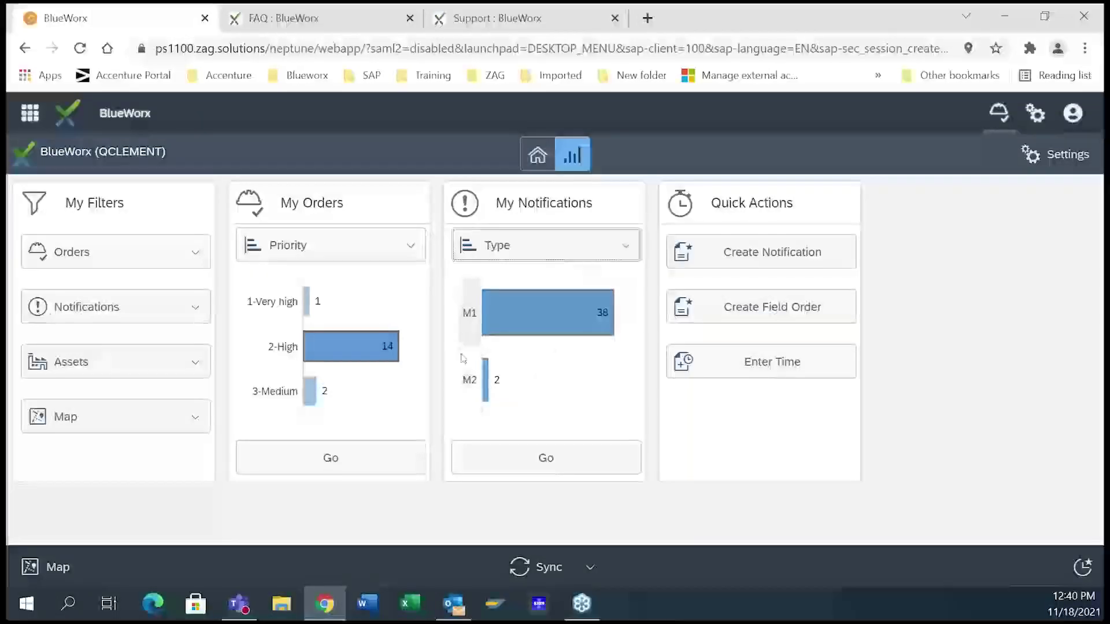
click(550, 324)
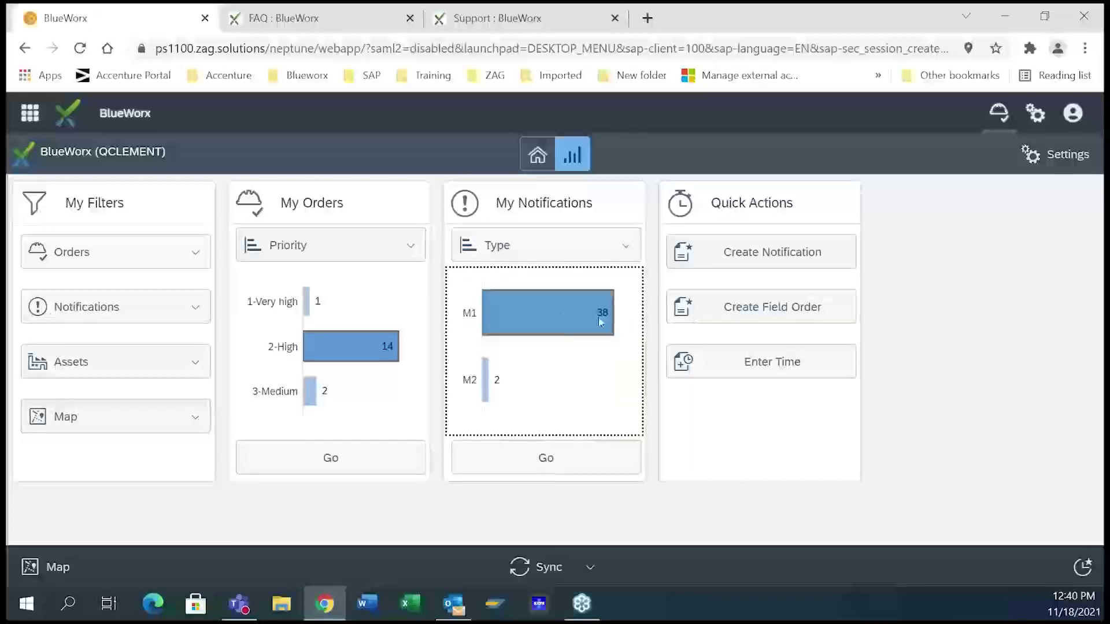
click(574, 471)
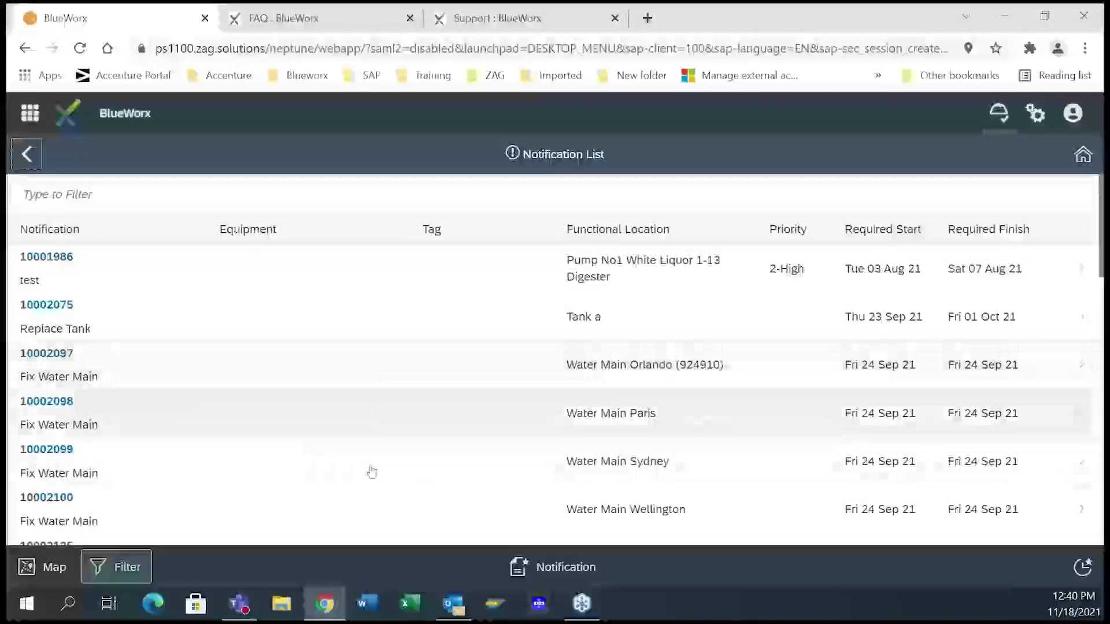
click(28, 155)
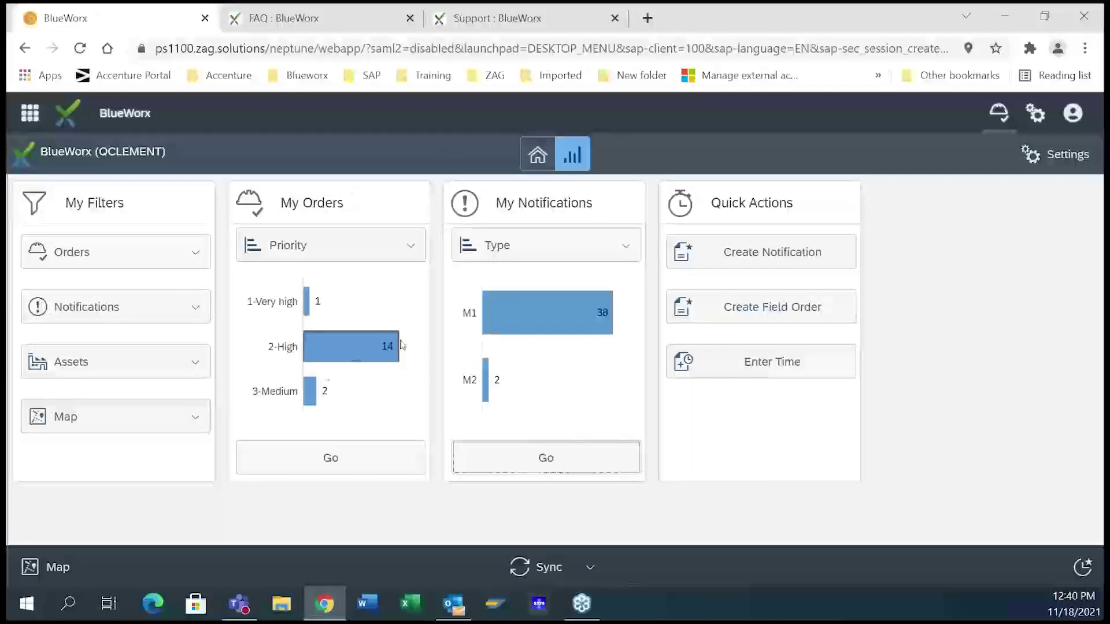
View the notification list through the saved Notification M1 filter and return to the home page's tile view.
click(193, 307)
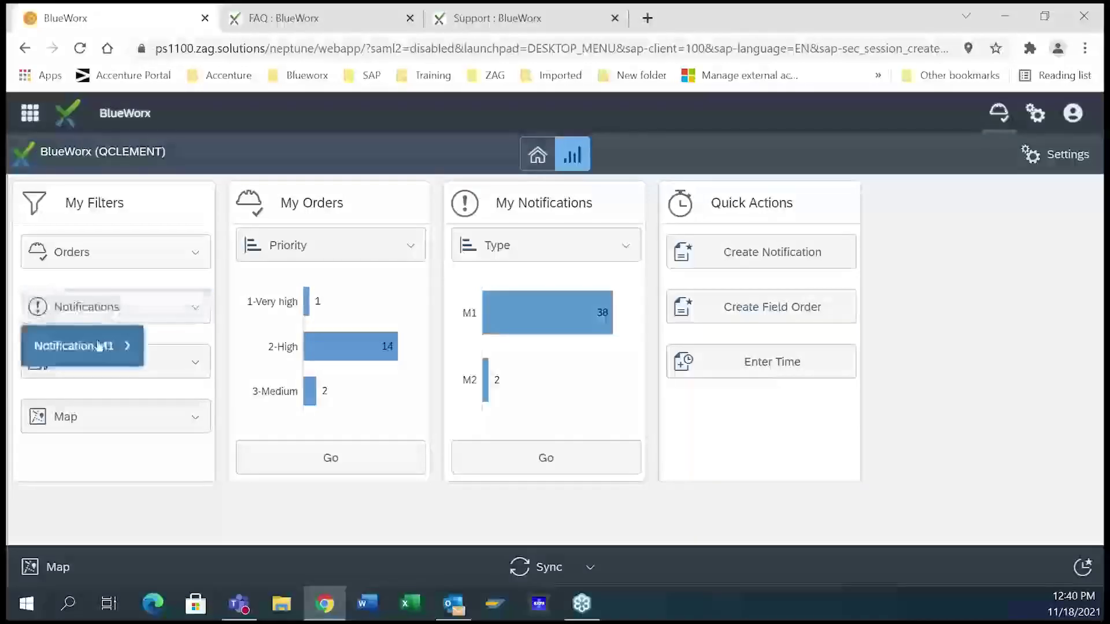
click(99, 346)
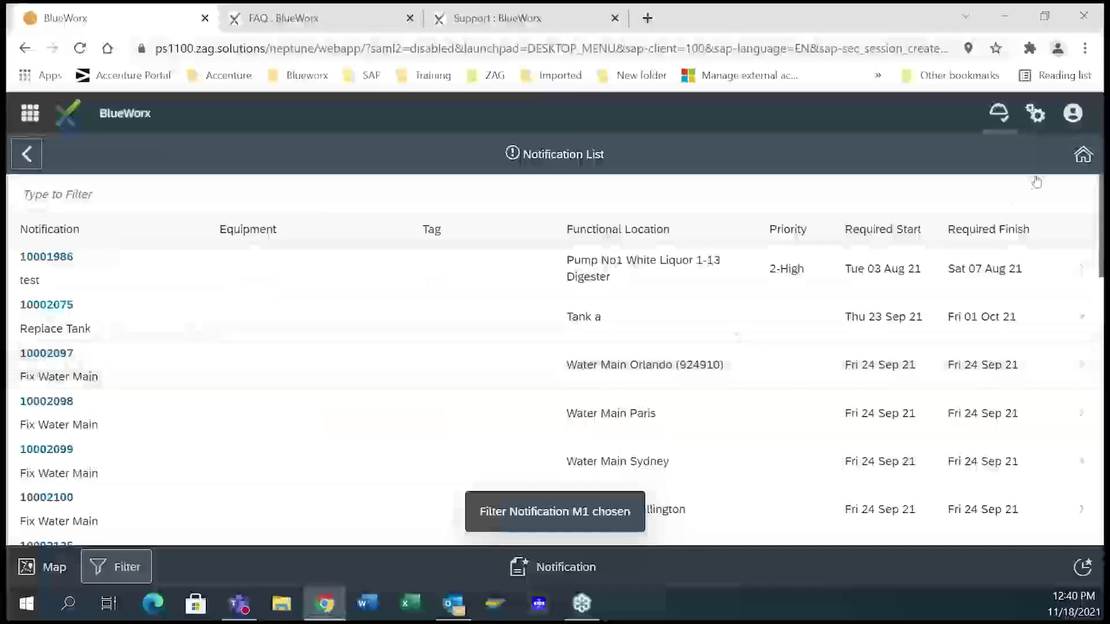
click(1082, 154)
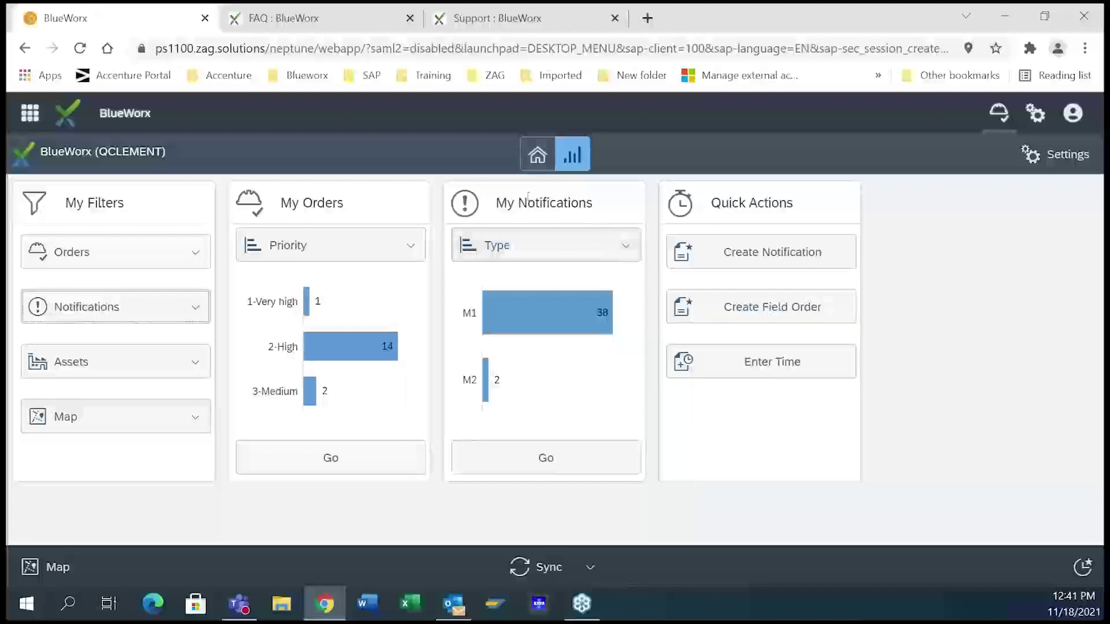
click(528, 156)
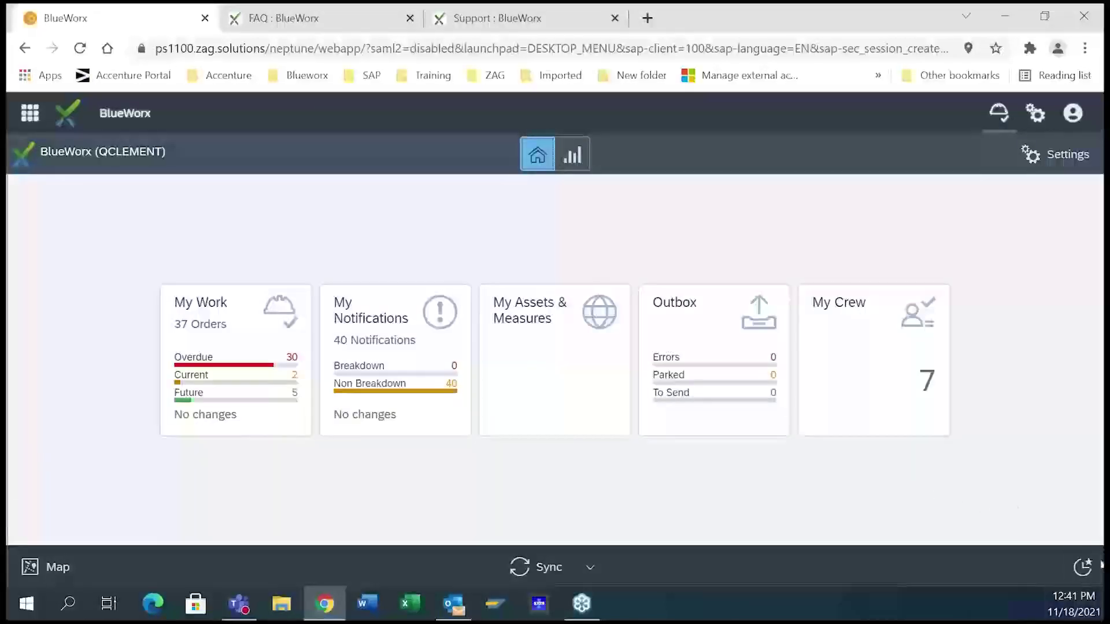
Open Favorites and History and look through the history of recently viewed assets and orders.
click(1085, 569)
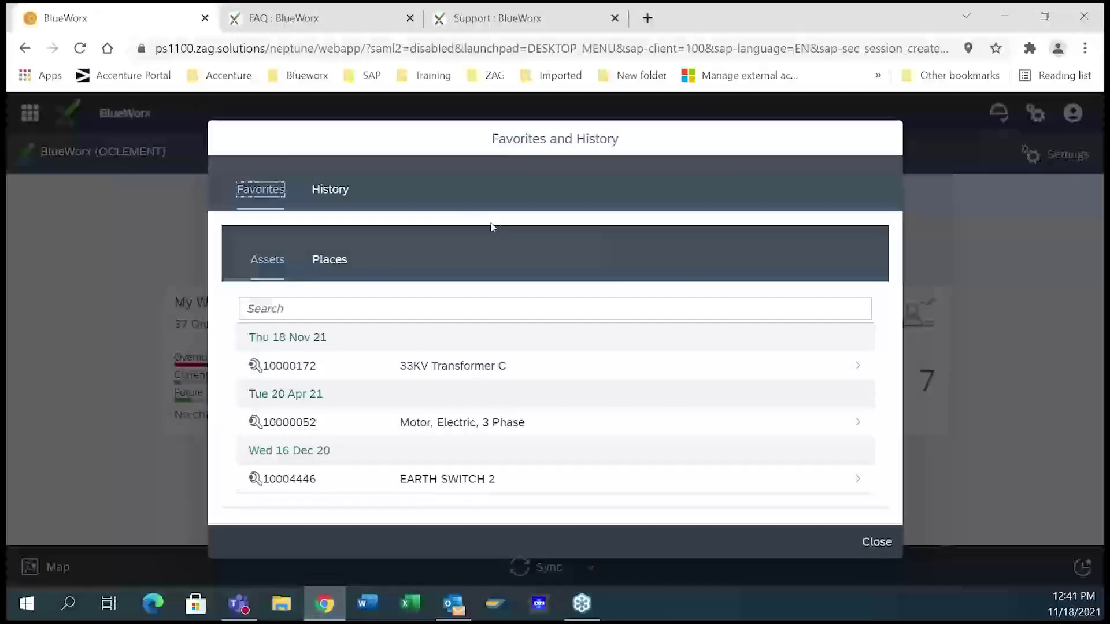
click(350, 191)
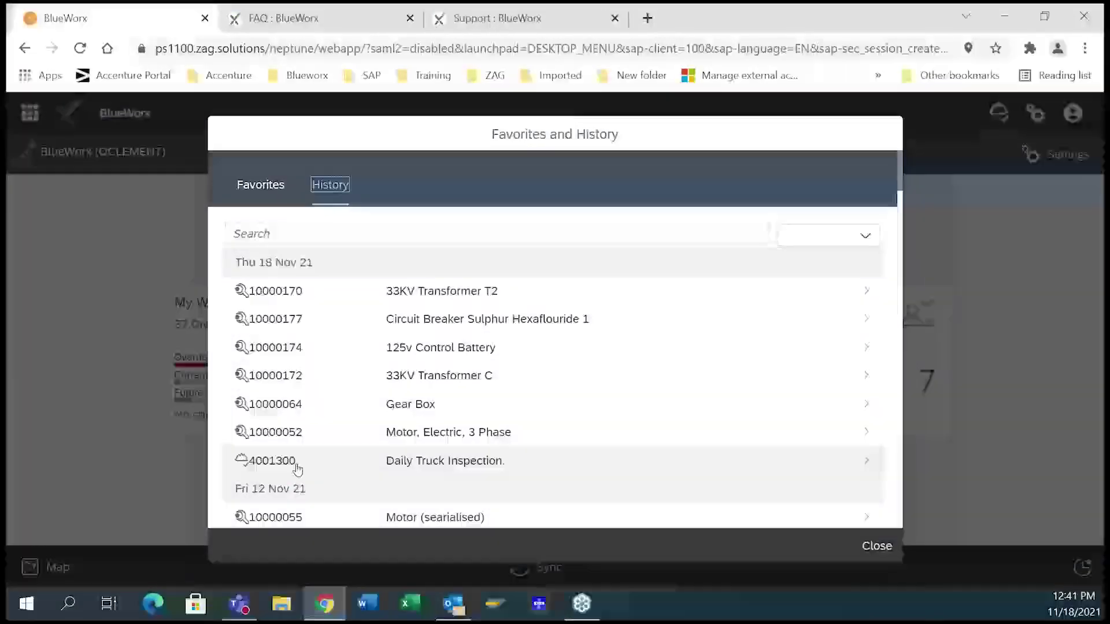
scroll(298, 469, down, 5)
scroll(291, 468, down, 10)
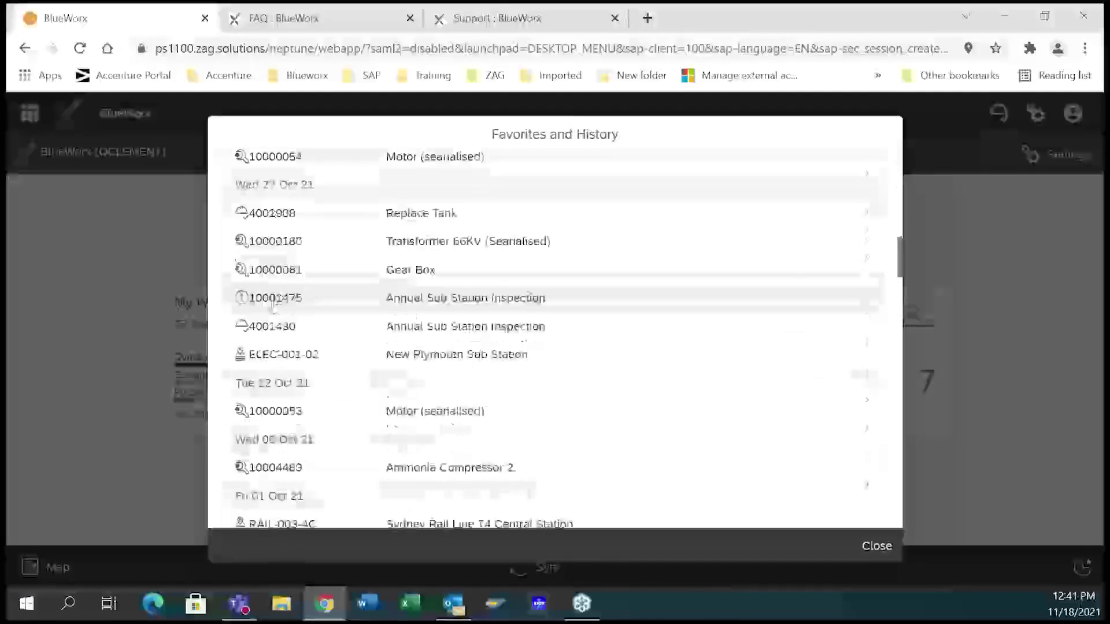
scroll(257, 367, down, 20)
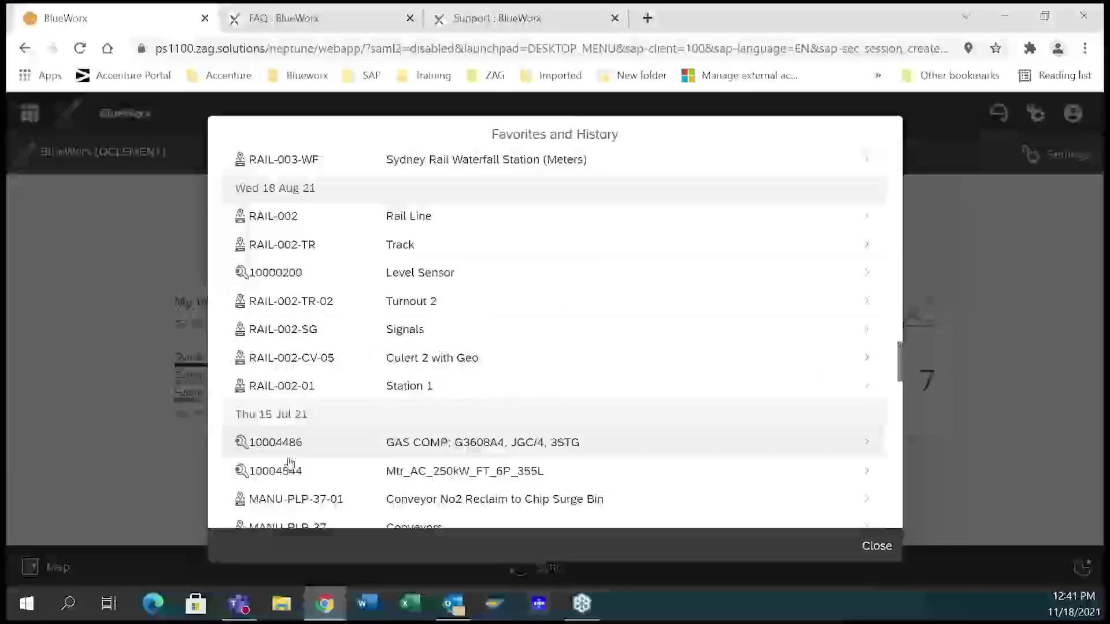
scroll(306, 358, up, 15)
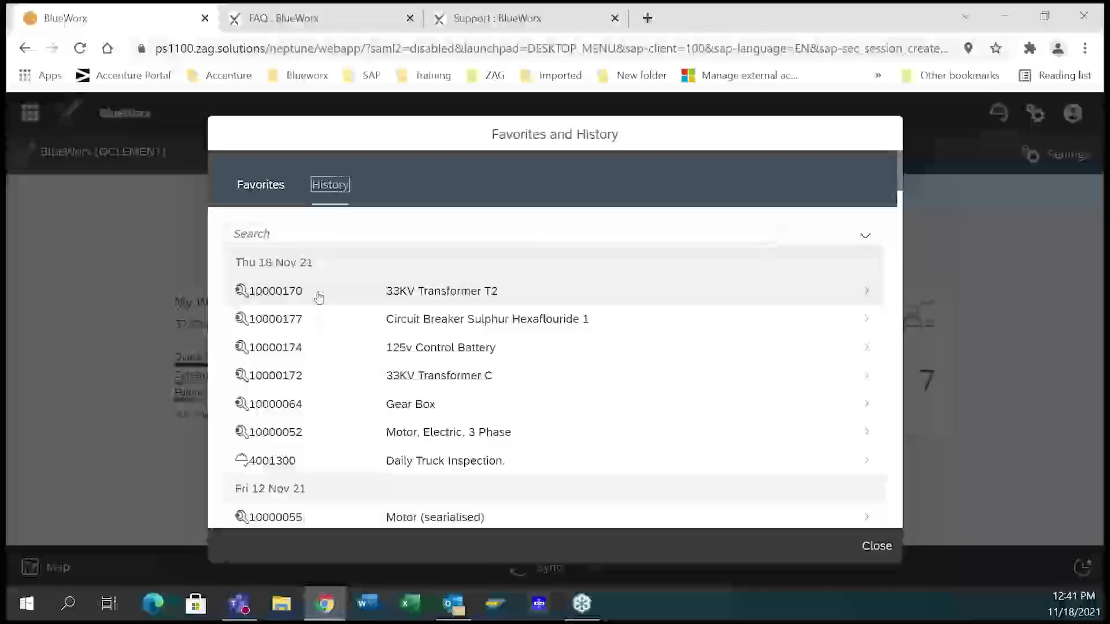
View the equipment record of the favorite asset 33KV Transformer C and return to the home page.
click(276, 195)
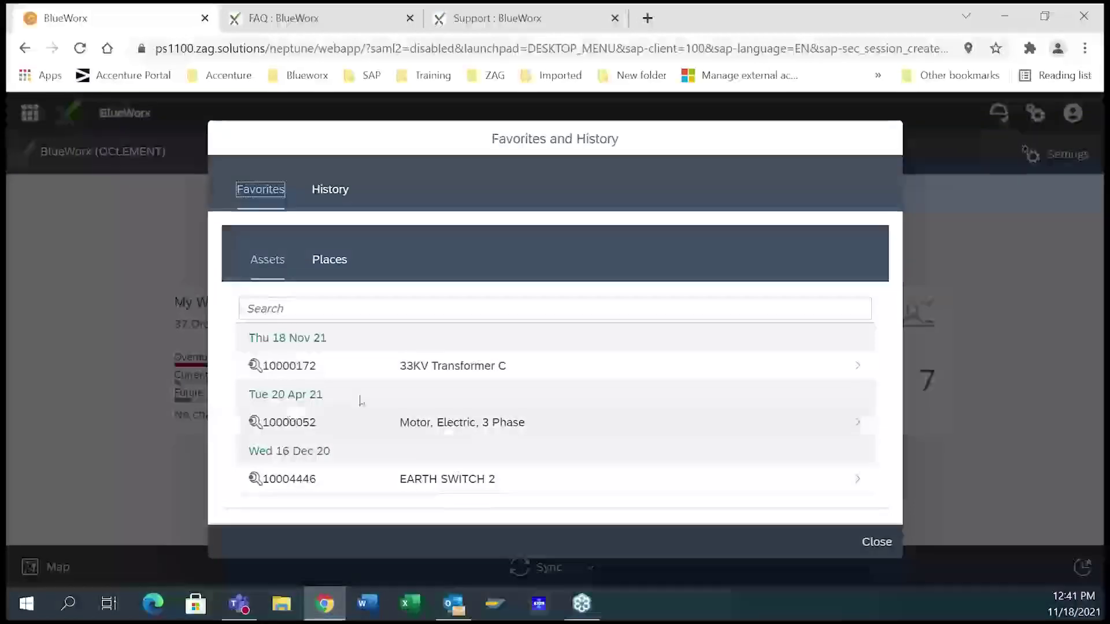
click(402, 373)
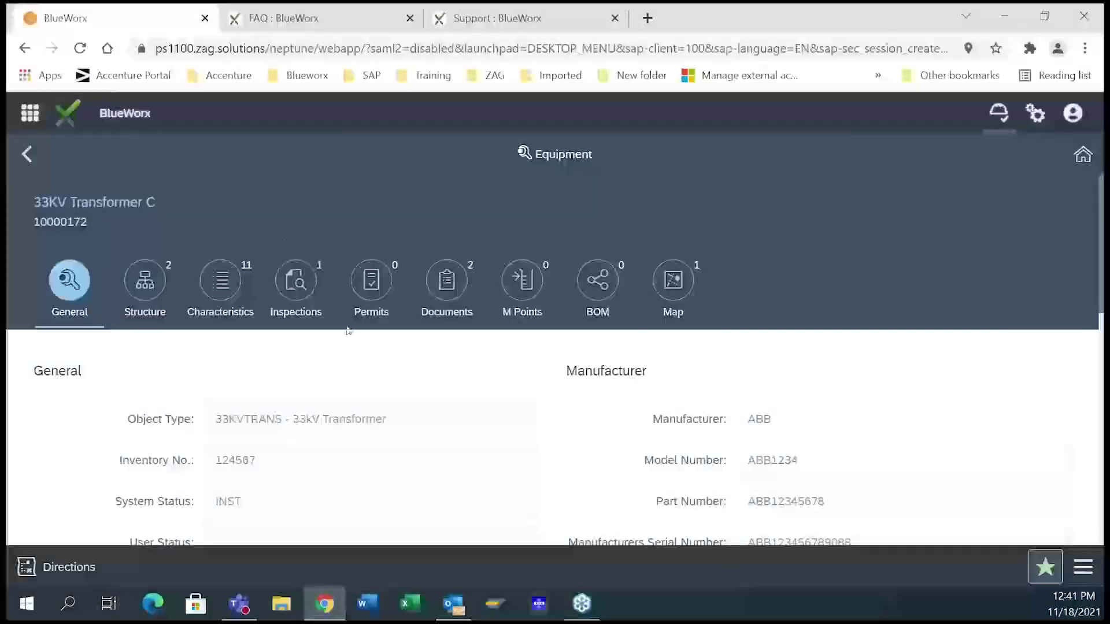
scroll(342, 356, down, 5)
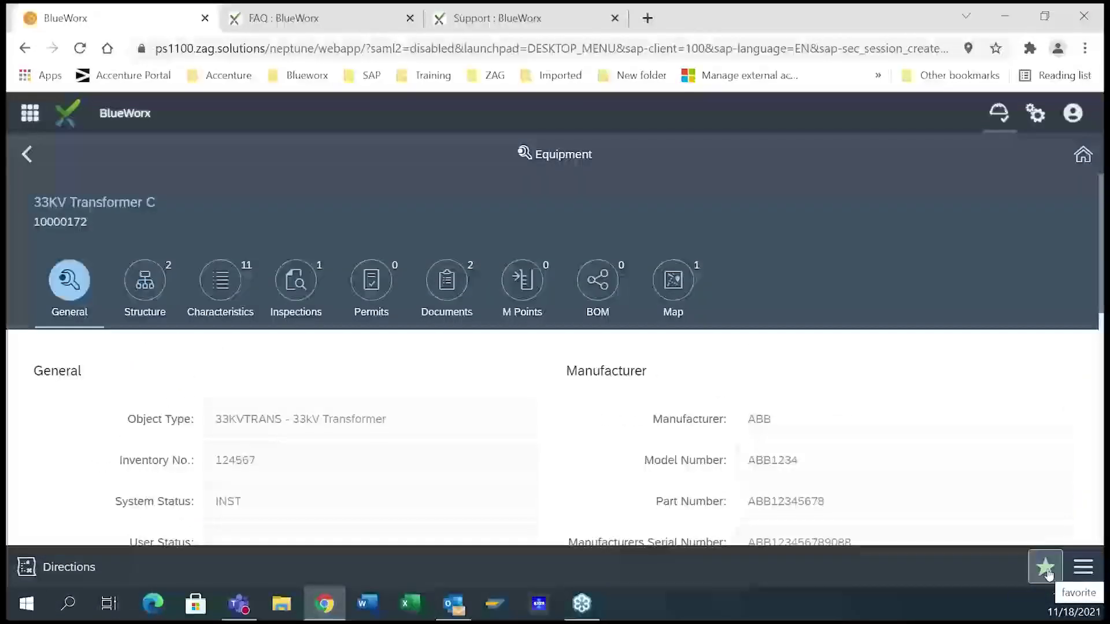
click(1046, 569)
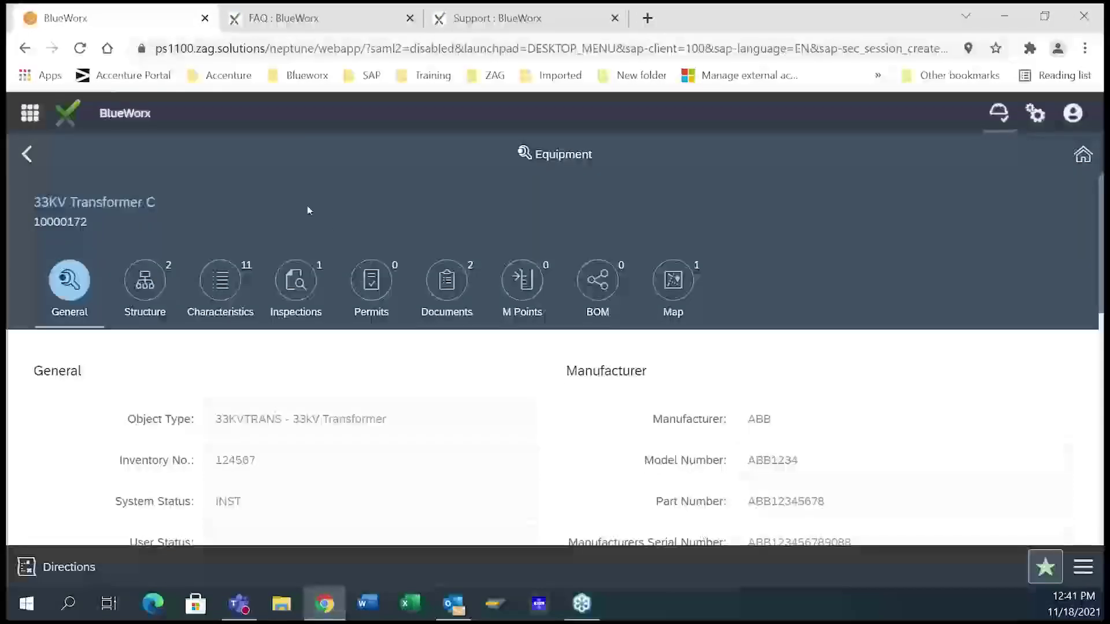
click(32, 154)
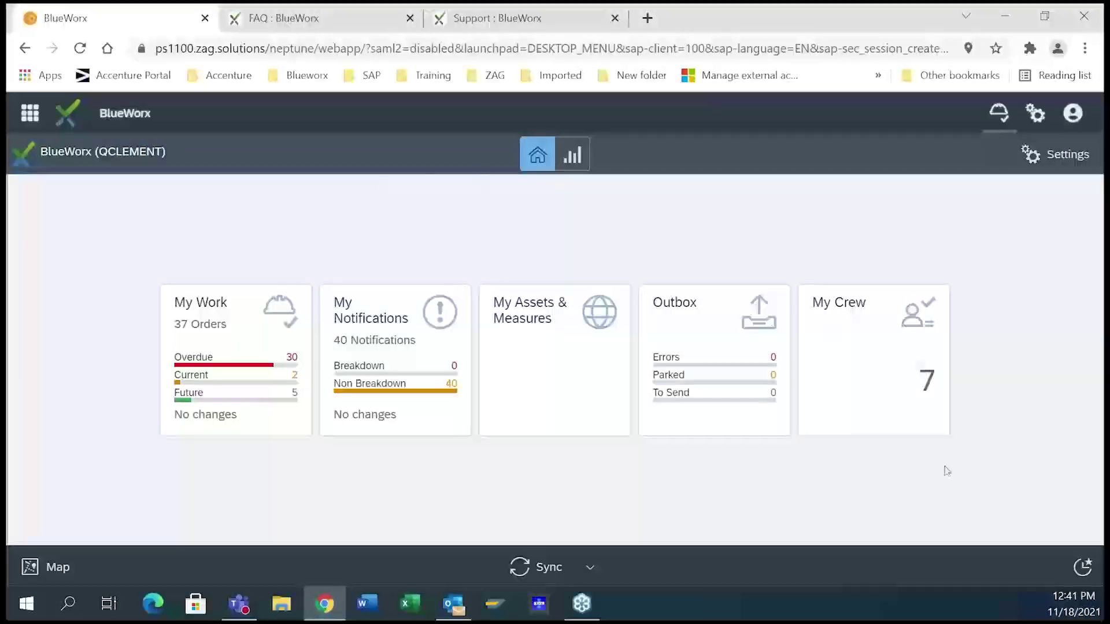
Show the favorite place Transformer on the map and zoom in toward North America.
click(1082, 567)
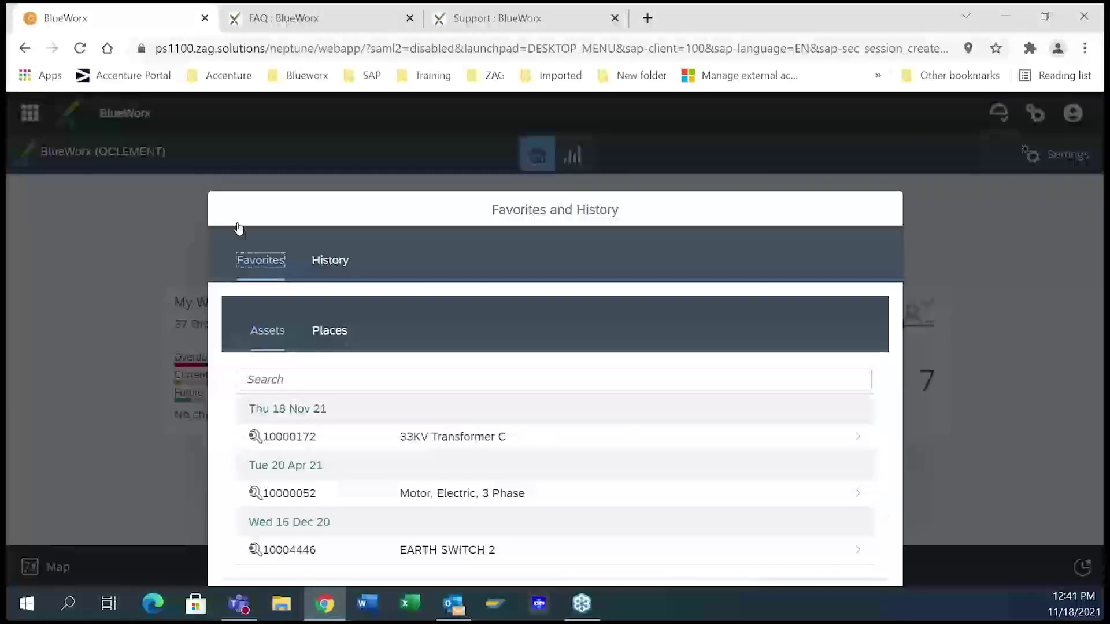
click(331, 260)
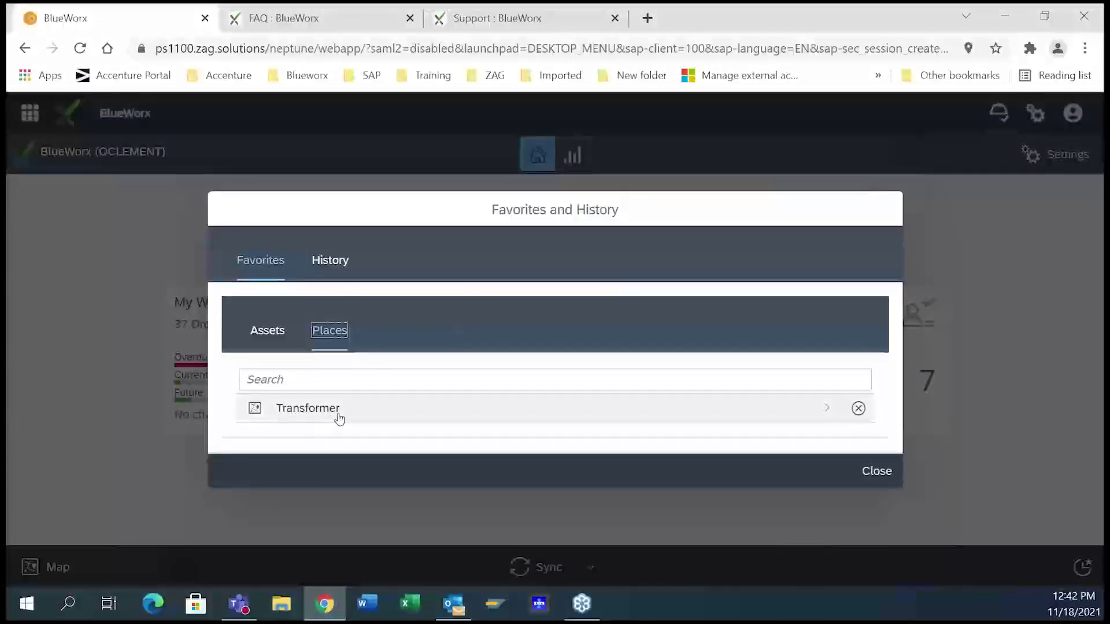
click(357, 419)
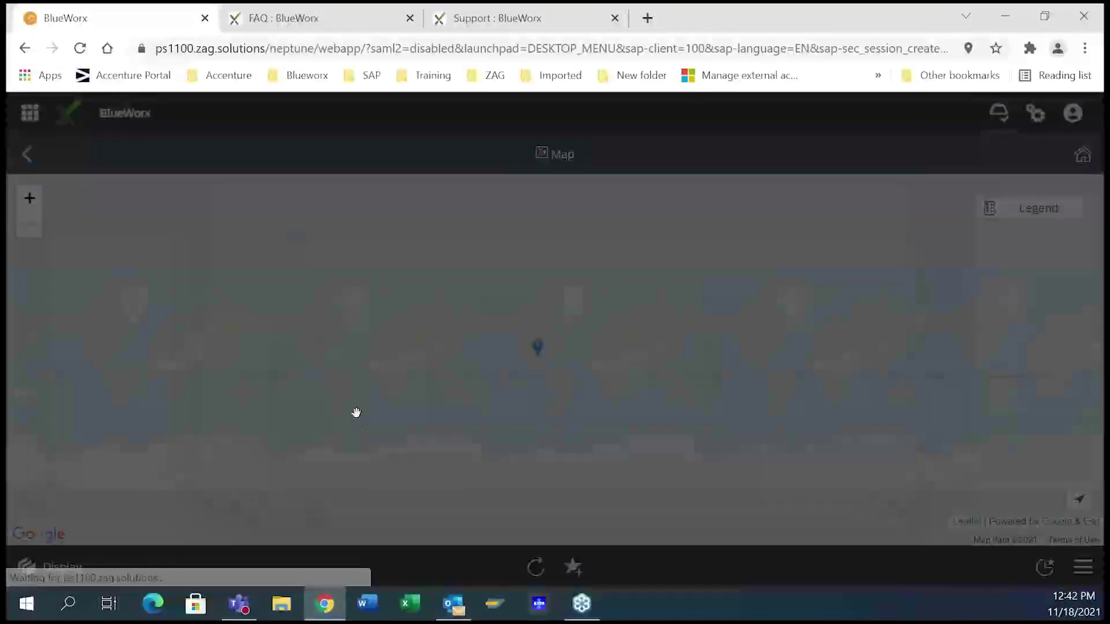
scroll(424, 422, up, 3)
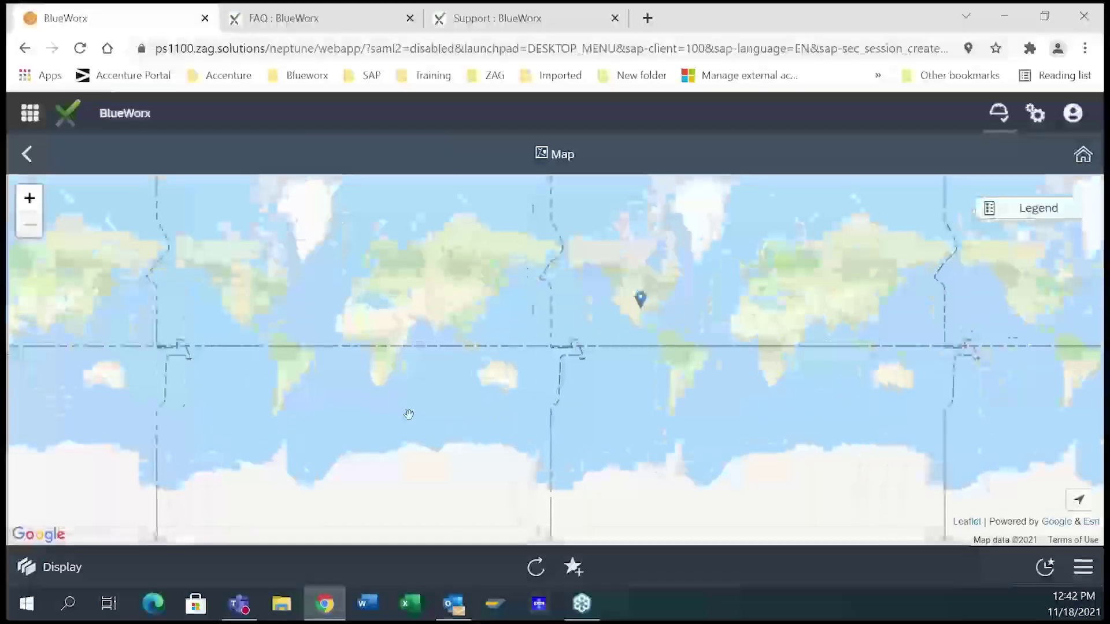
drag(523, 347, 503, 346)
scroll(507, 387, up, 1)
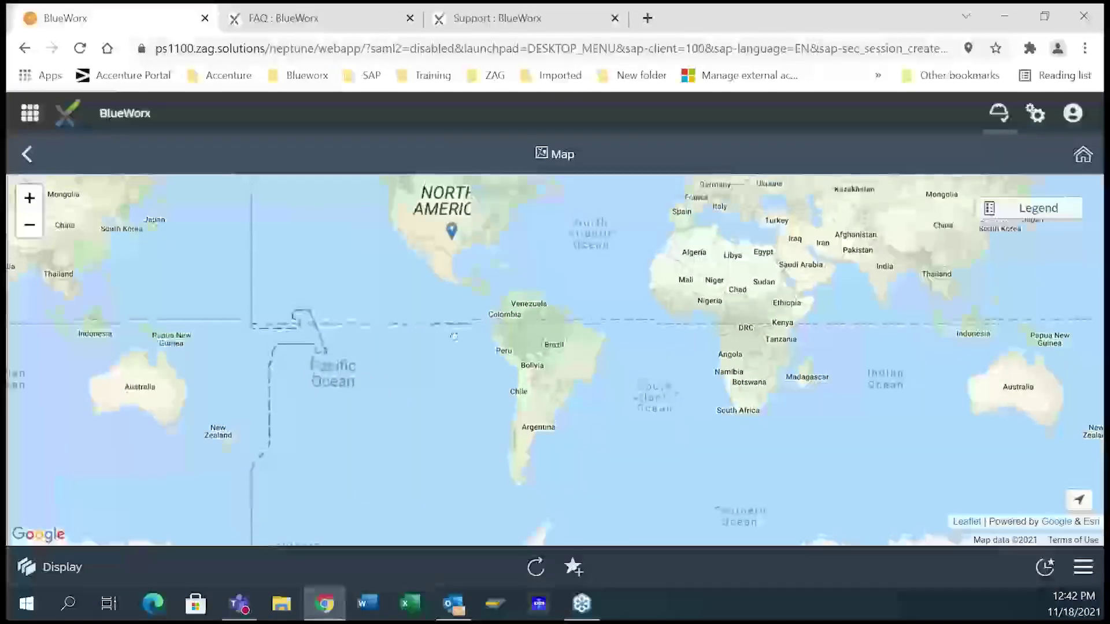
Return from the map to the home page and view the Download Only and Full Sync options for synchronization.
drag(454, 336, 438, 404)
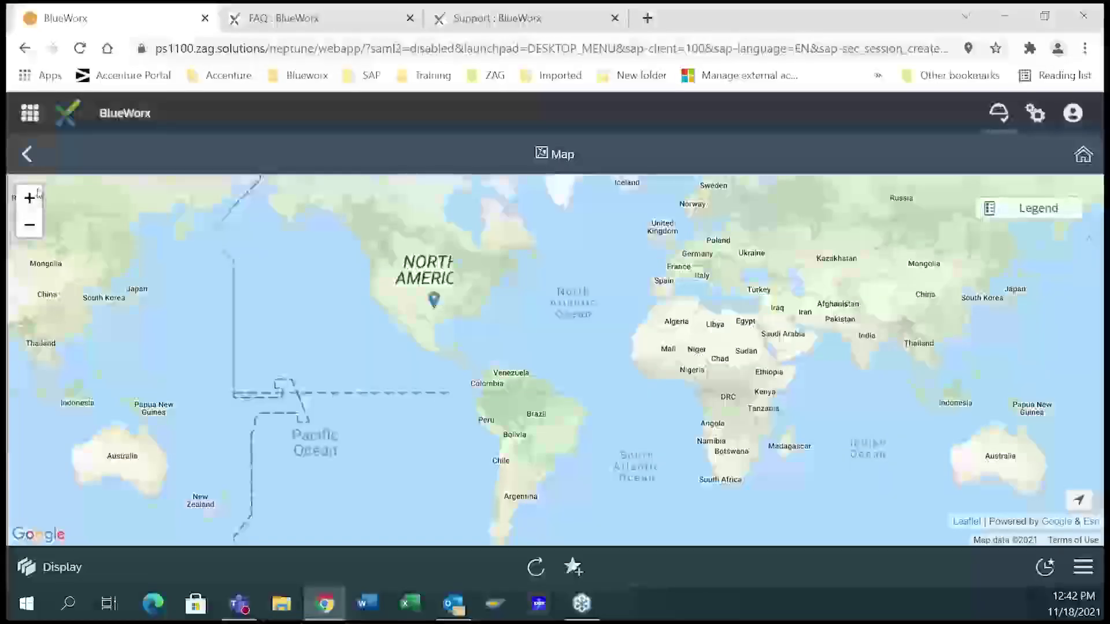
click(27, 154)
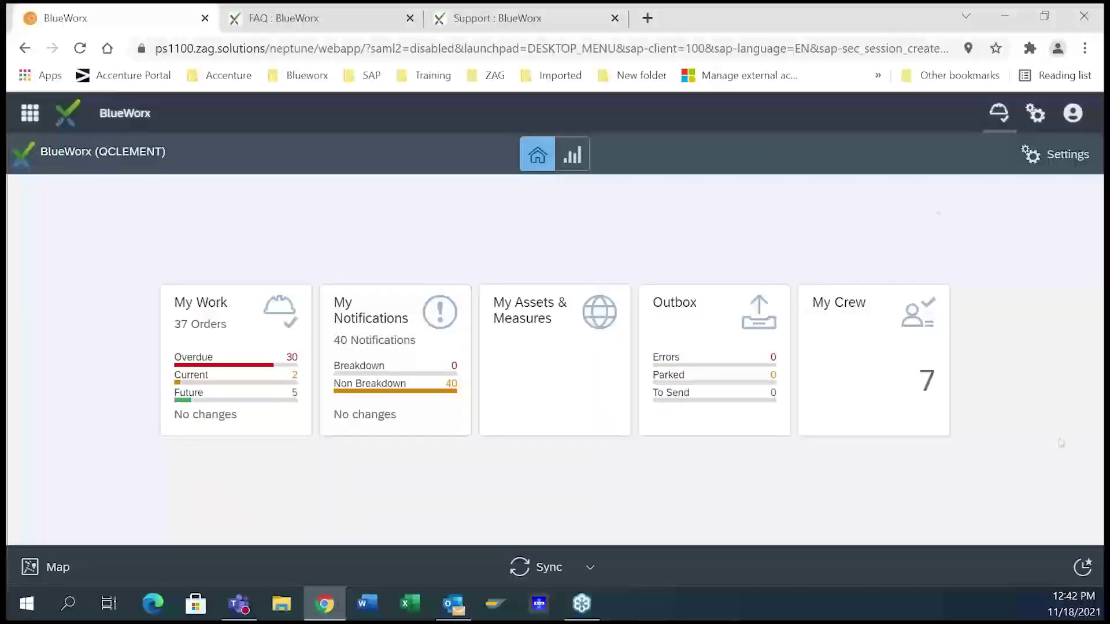
click(543, 568)
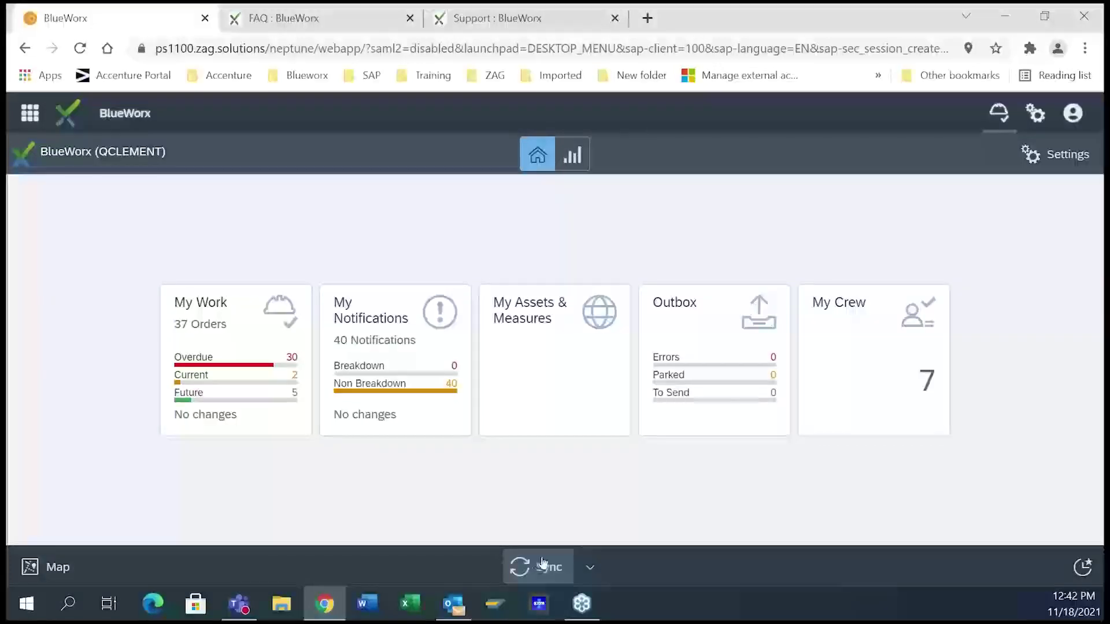
click(590, 567)
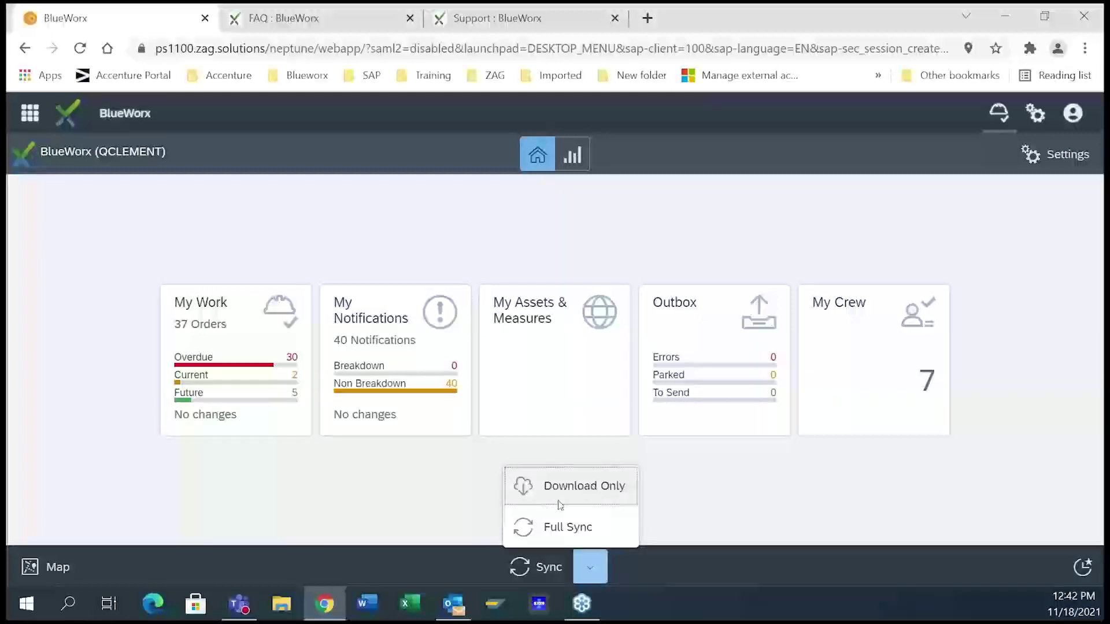
key(Down)
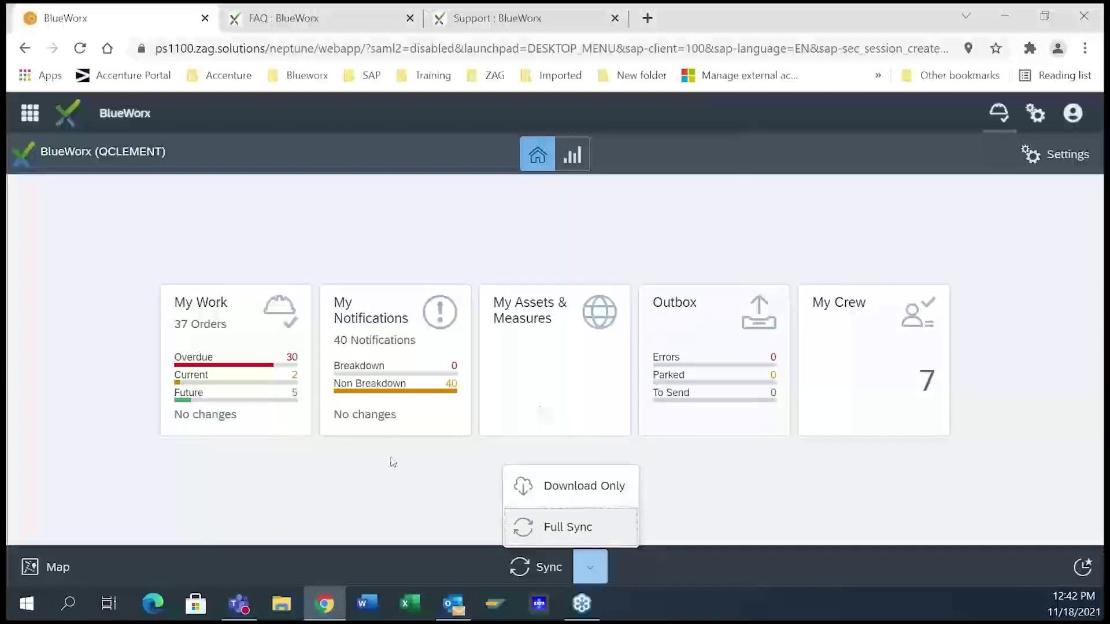
key(Return)
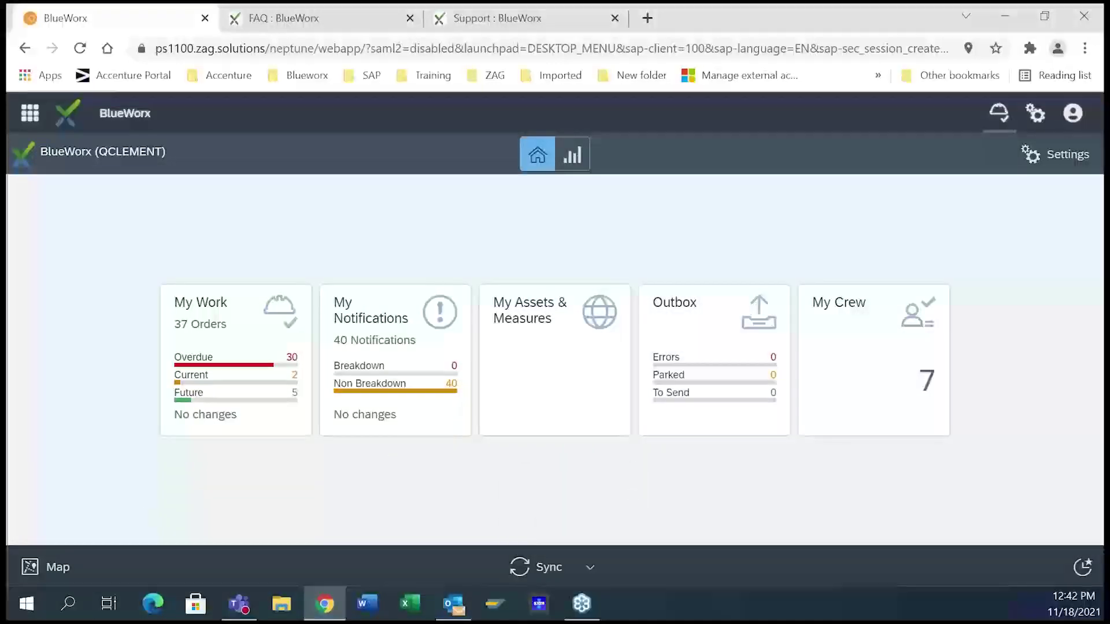
Open the map, review its GIS Displayed, GIS Layers, Map and Filter display settings, and return to the home page.
click(54, 573)
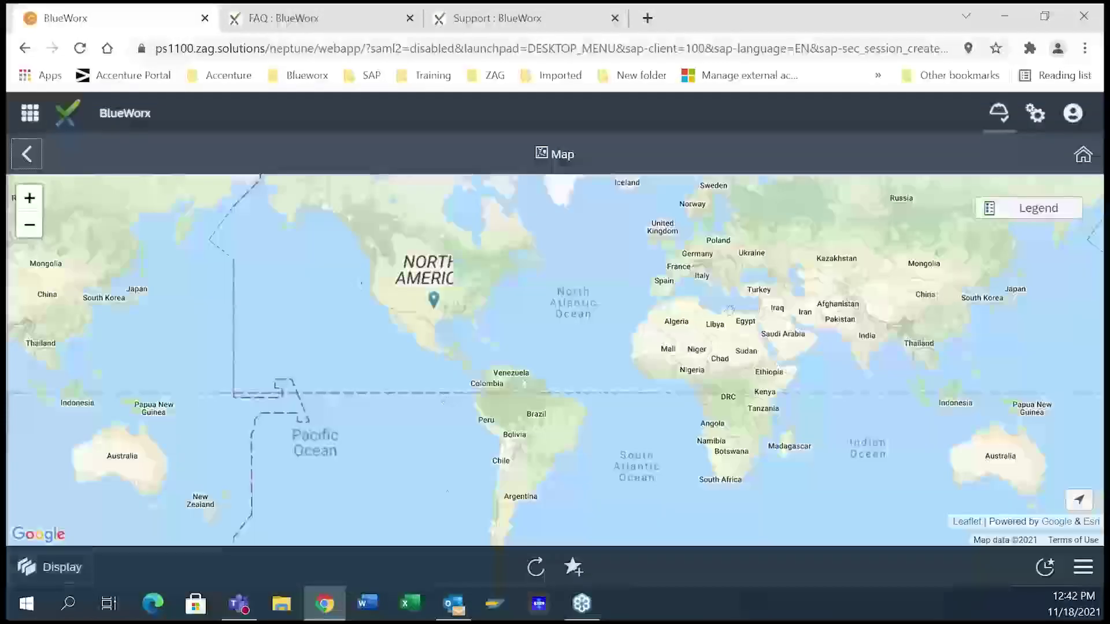
click(58, 566)
click(243, 209)
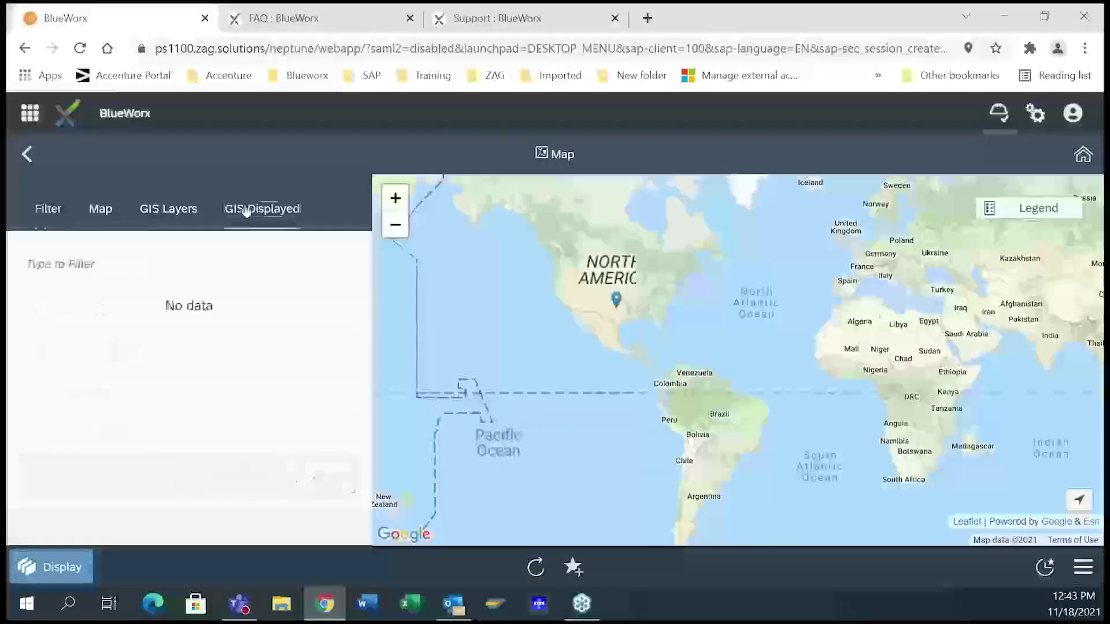
click(182, 211)
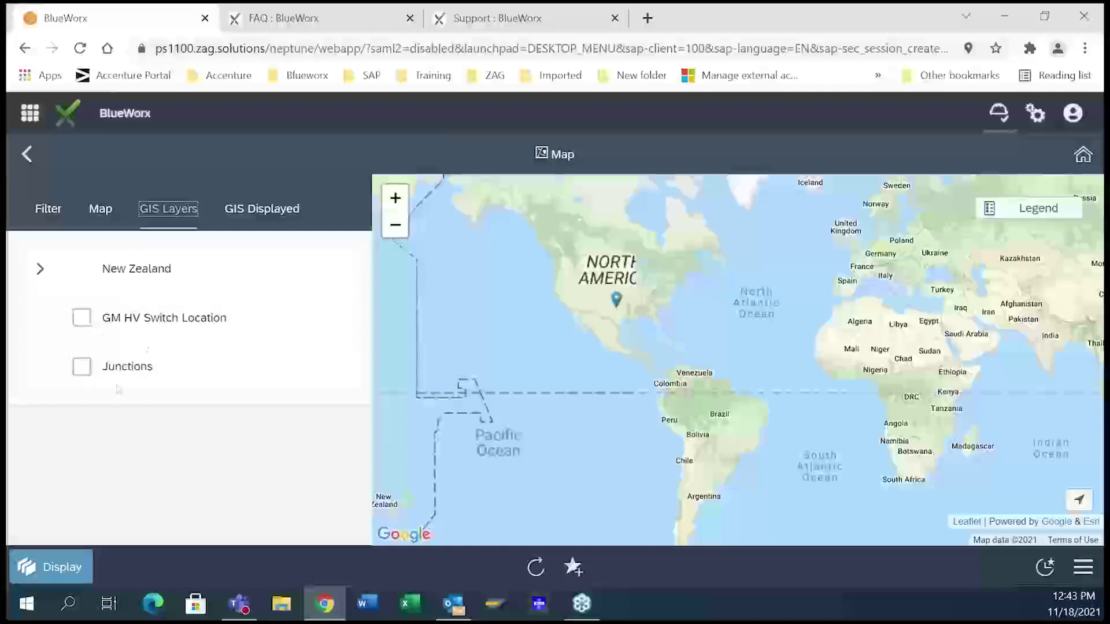
click(103, 211)
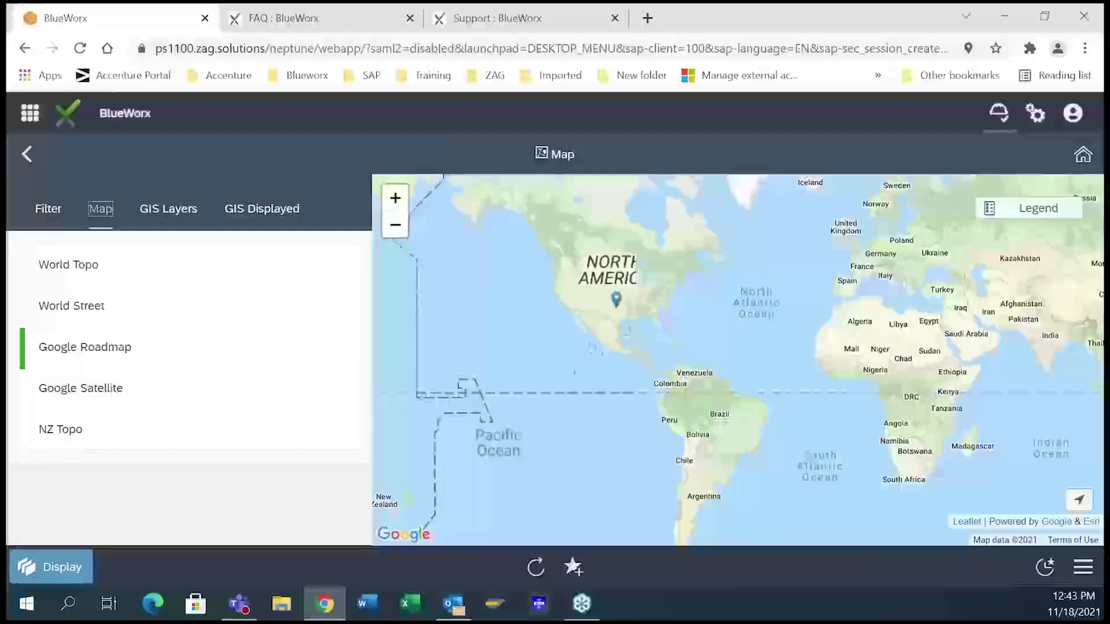
mouse_move(617, 302)
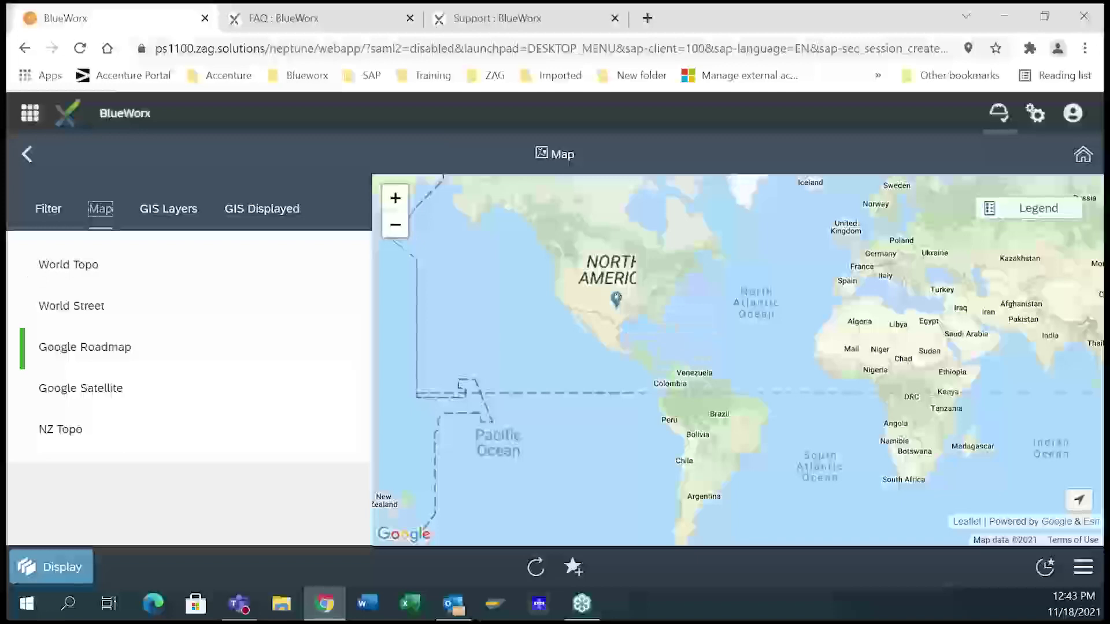
click(49, 209)
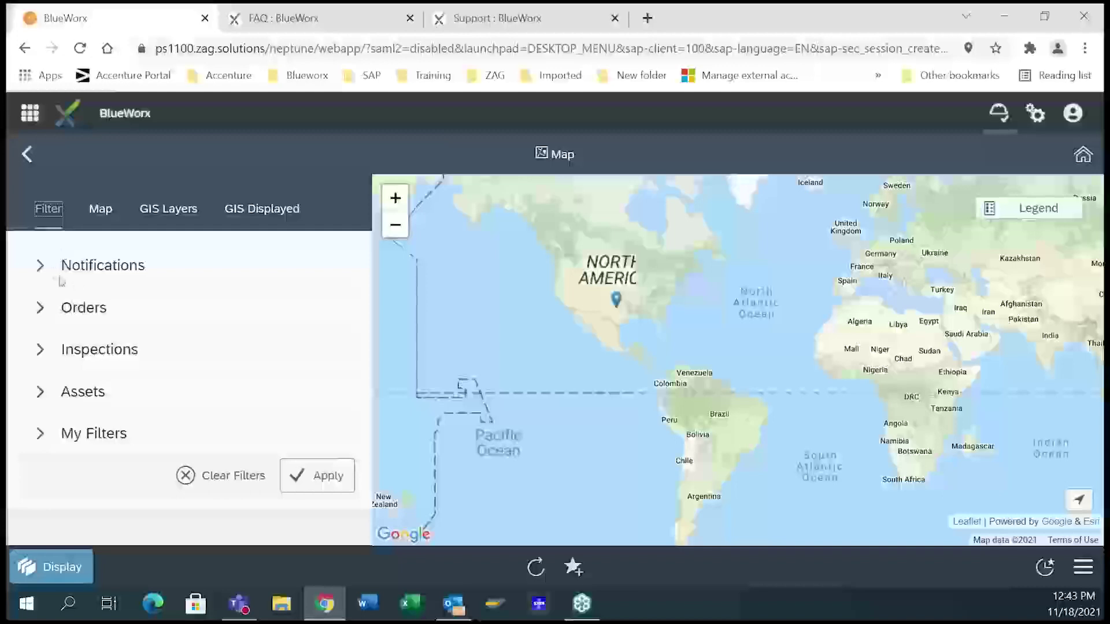
click(24, 154)
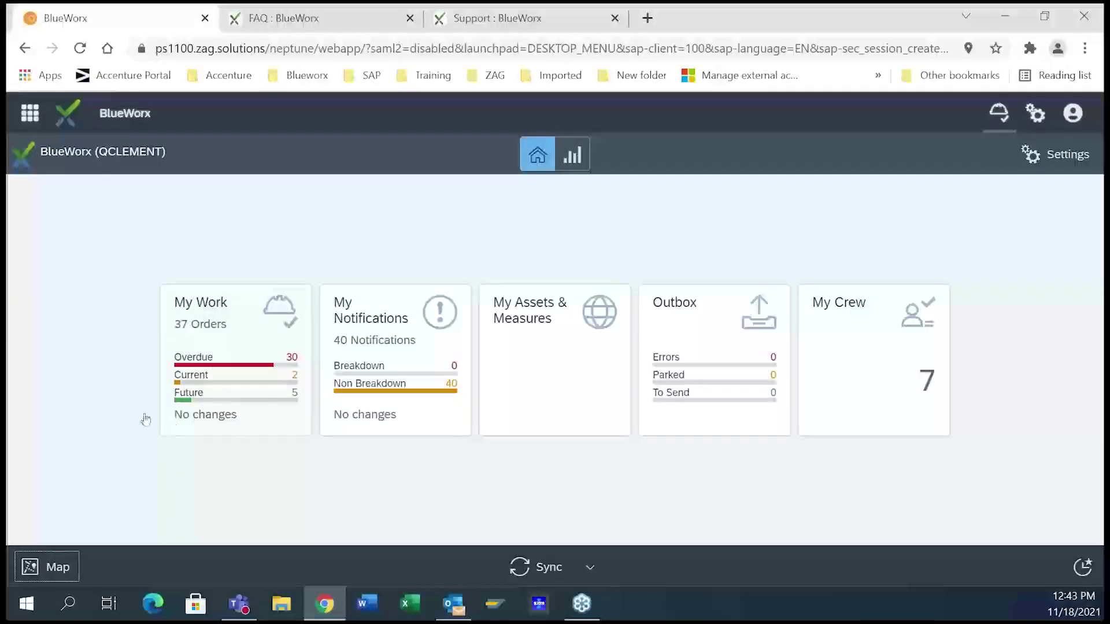
Open the My Work order list, clear its filter values and apply the cleared filter.
click(215, 327)
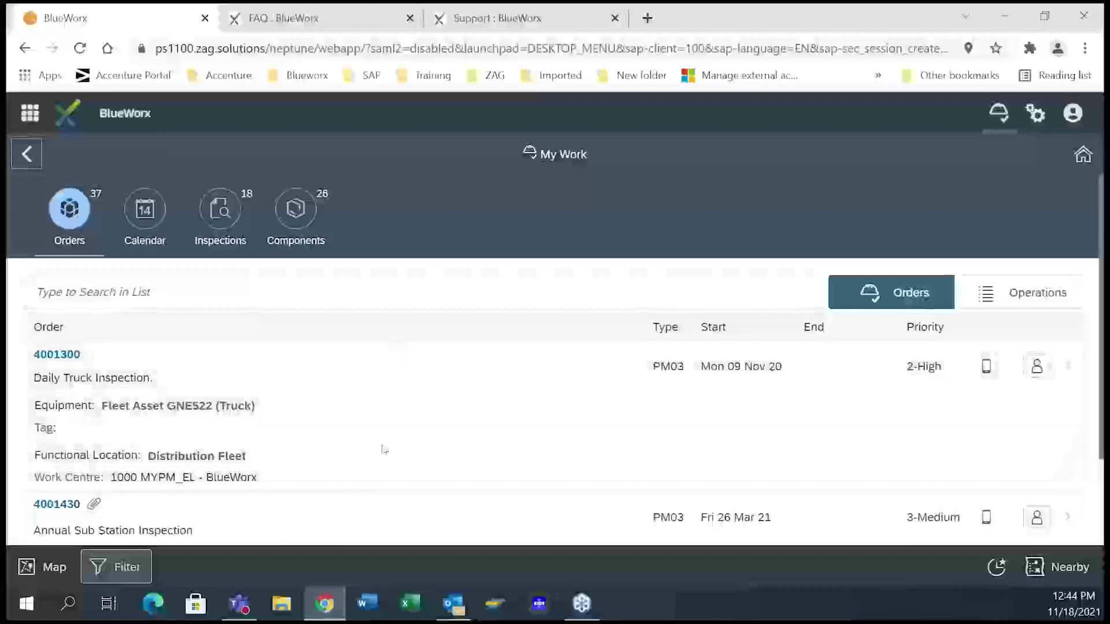
scroll(157, 394, down, 3)
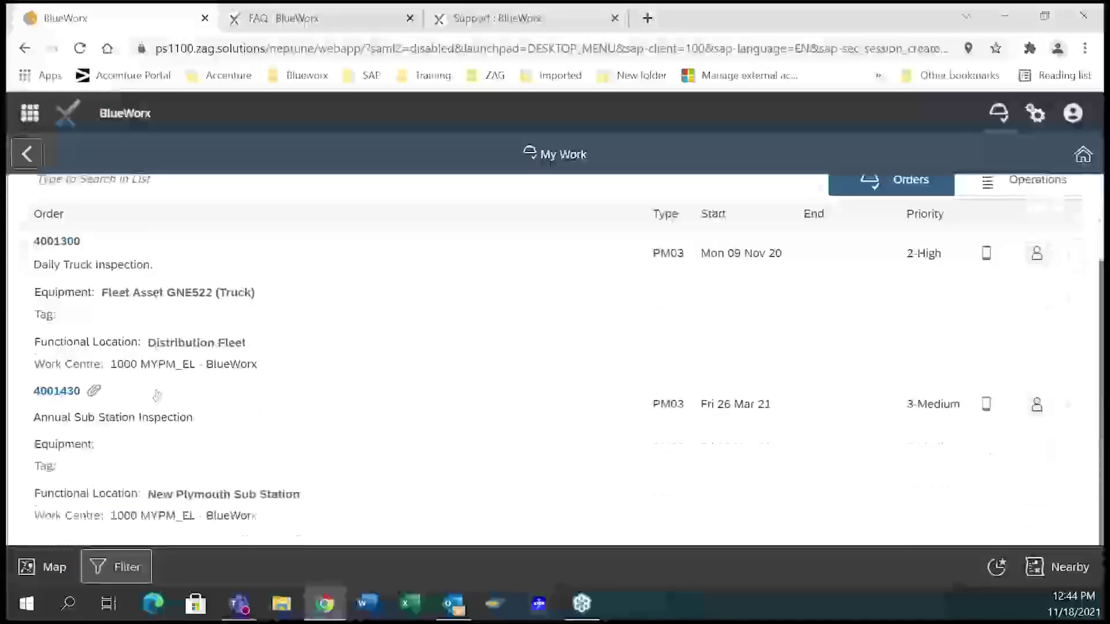
scroll(157, 383, up, 3)
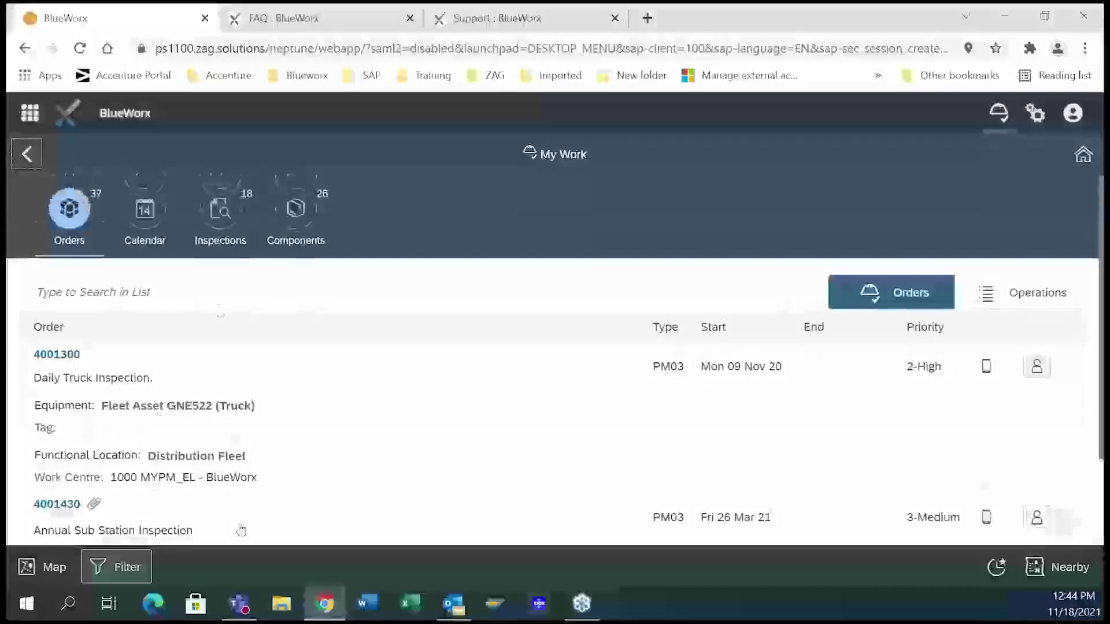
click(116, 566)
click(234, 537)
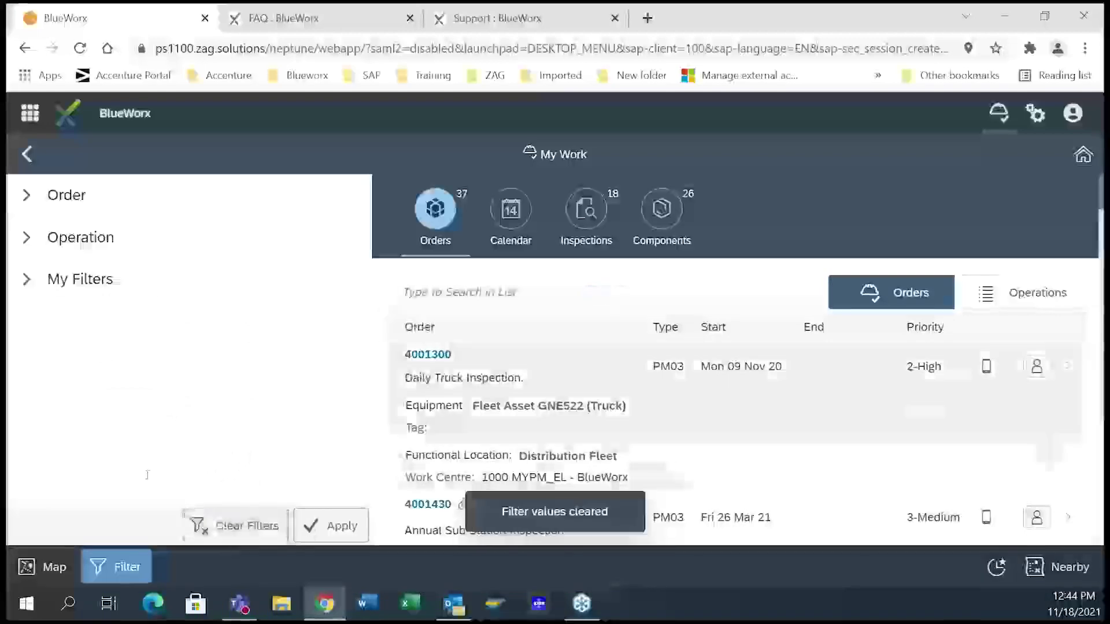
click(346, 525)
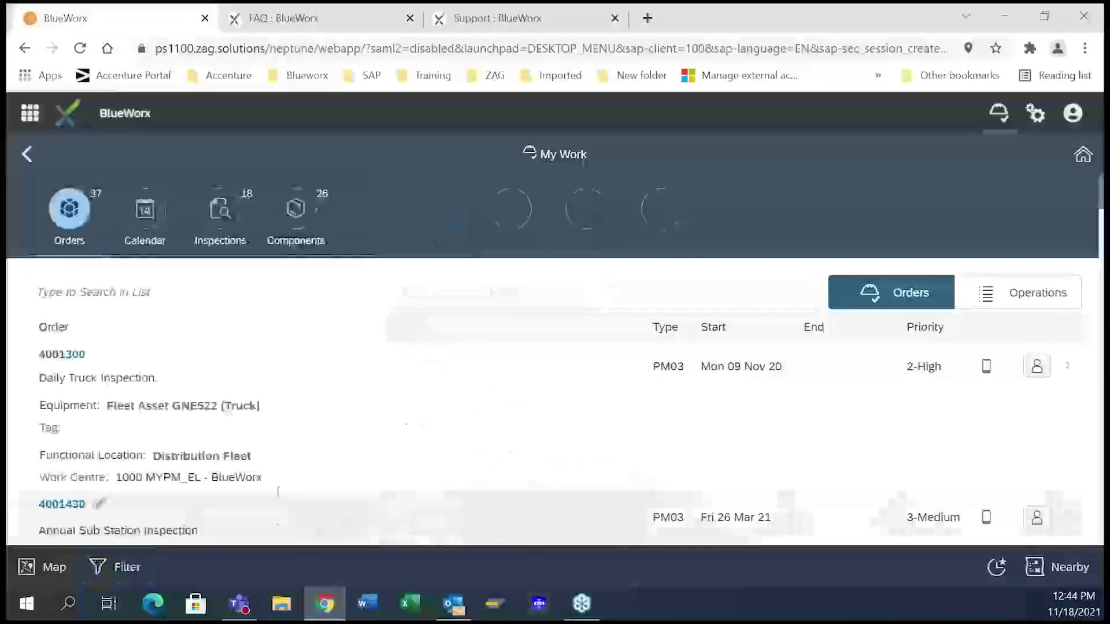
Look through the full My Work order list, examining the overdue markers, order types, dates, priorities and functional locations.
scroll(294, 423, down, 5)
scroll(293, 424, up, 10)
scroll(203, 393, down, 5)
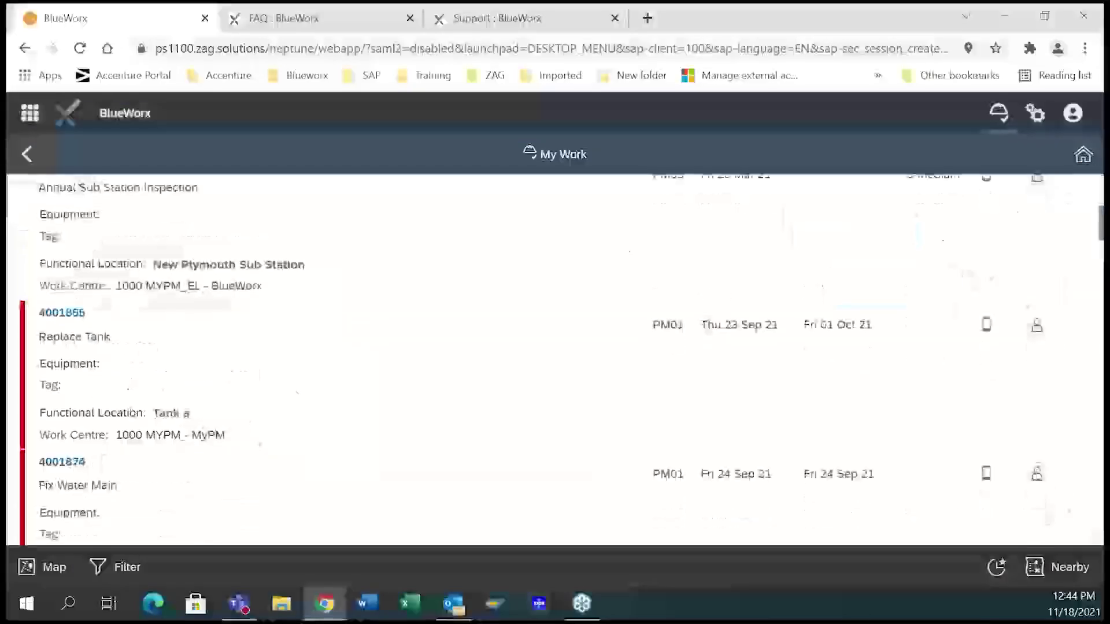
scroll(142, 353, up, 4)
scroll(142, 353, up, 3)
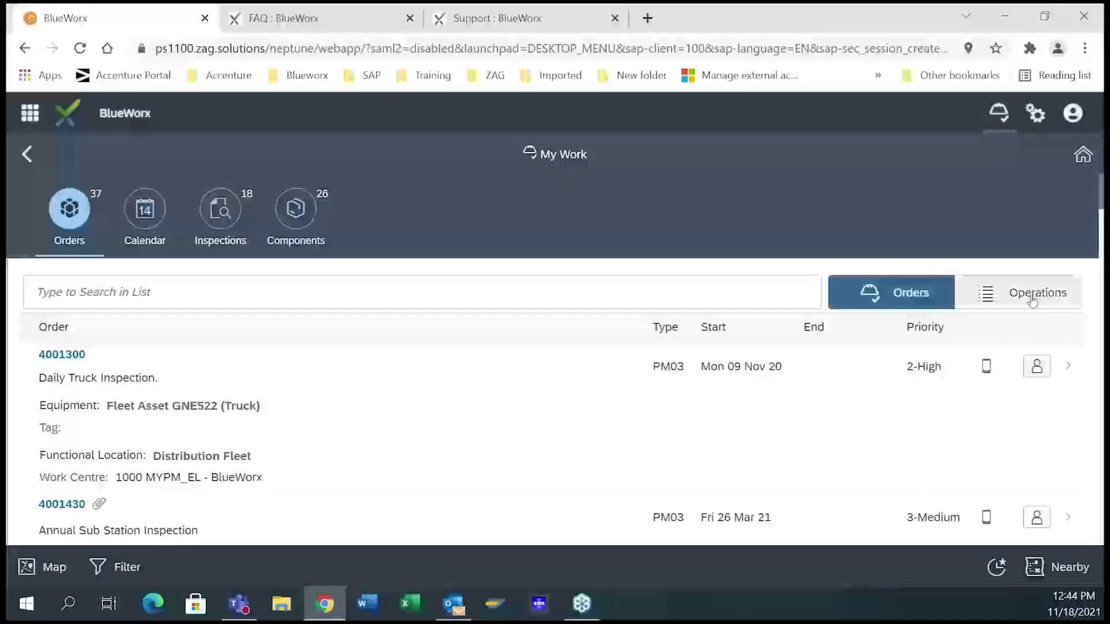
scroll(352, 390, down, 4)
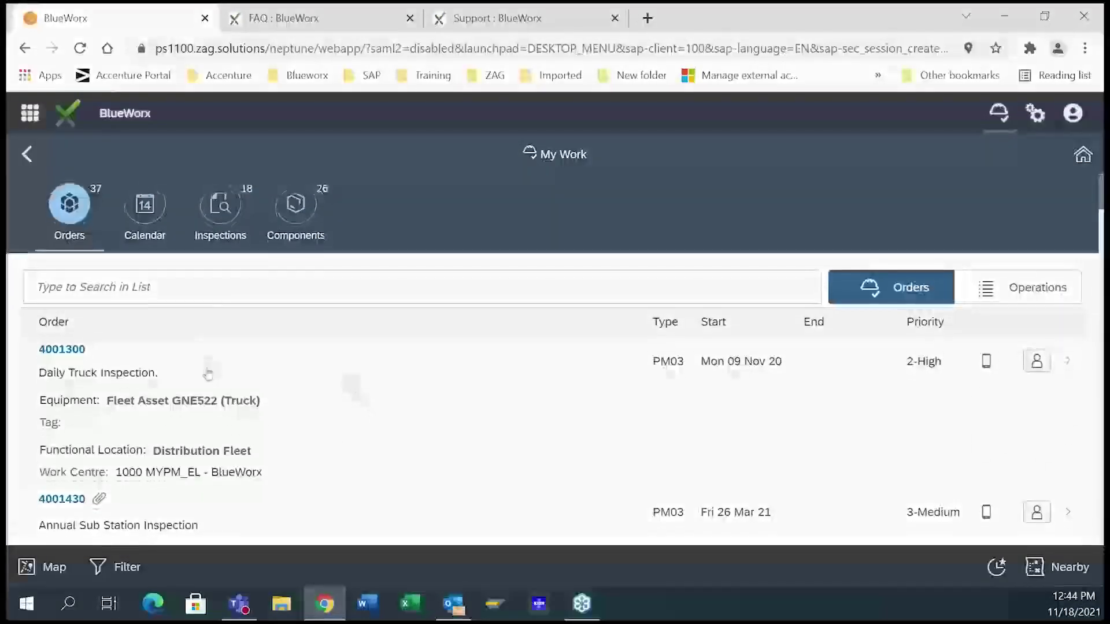
scroll(206, 373, down, 8)
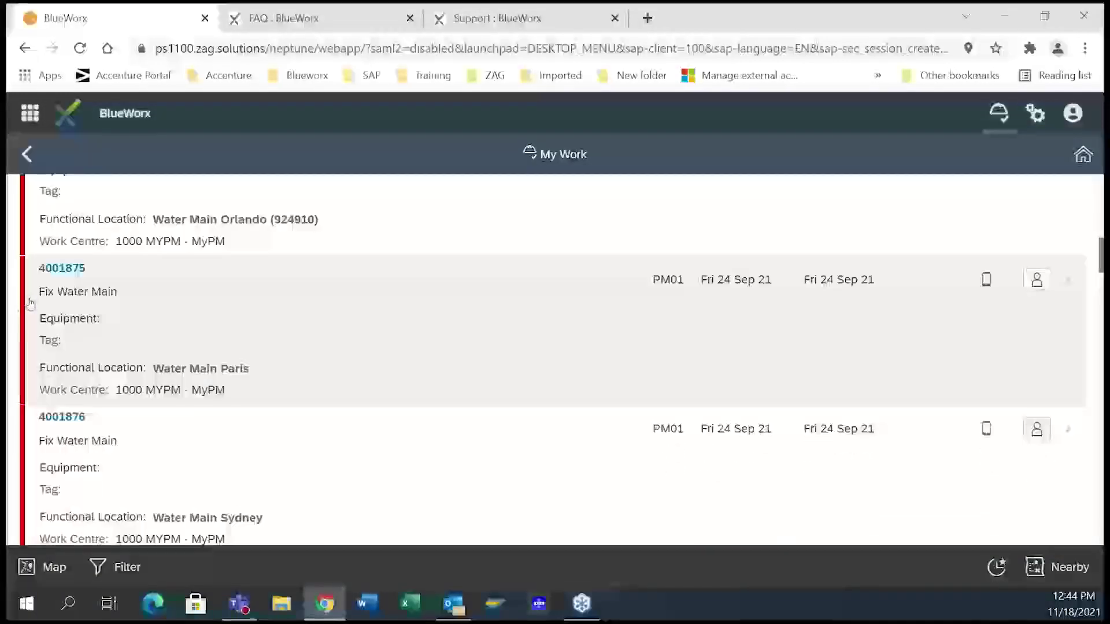
scroll(30, 306, down, 5)
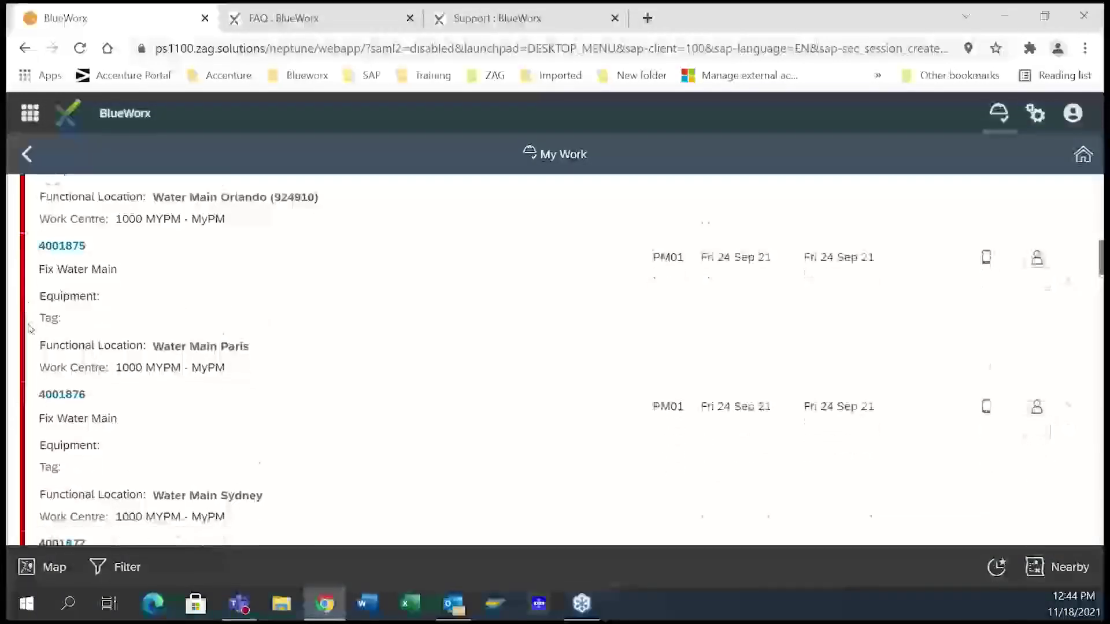
scroll(33, 341, down, 10)
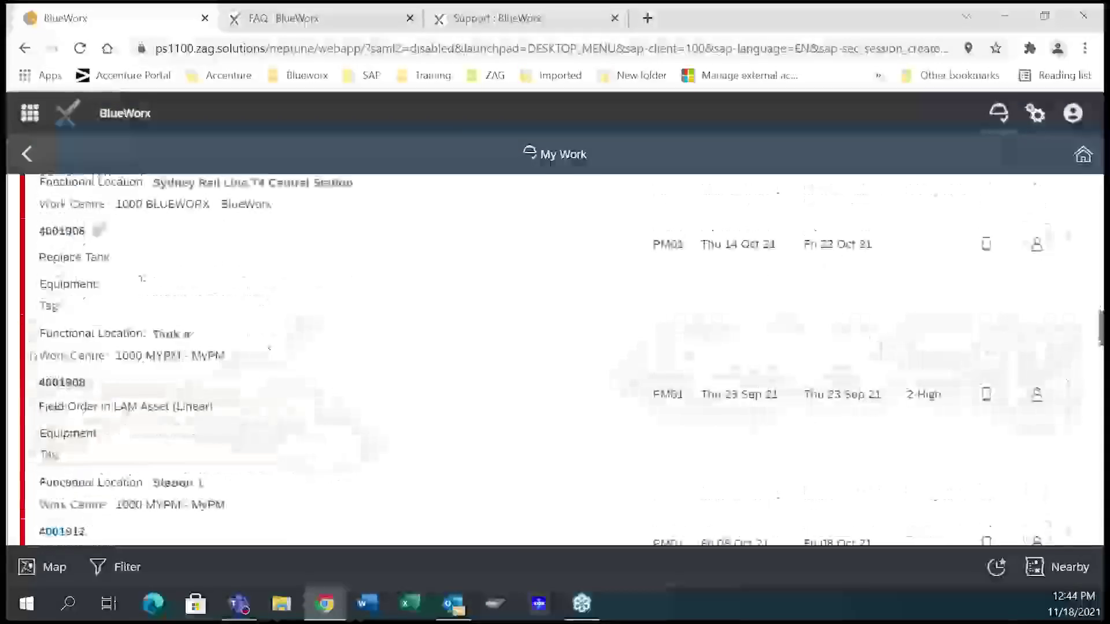
scroll(35, 360, down, 8)
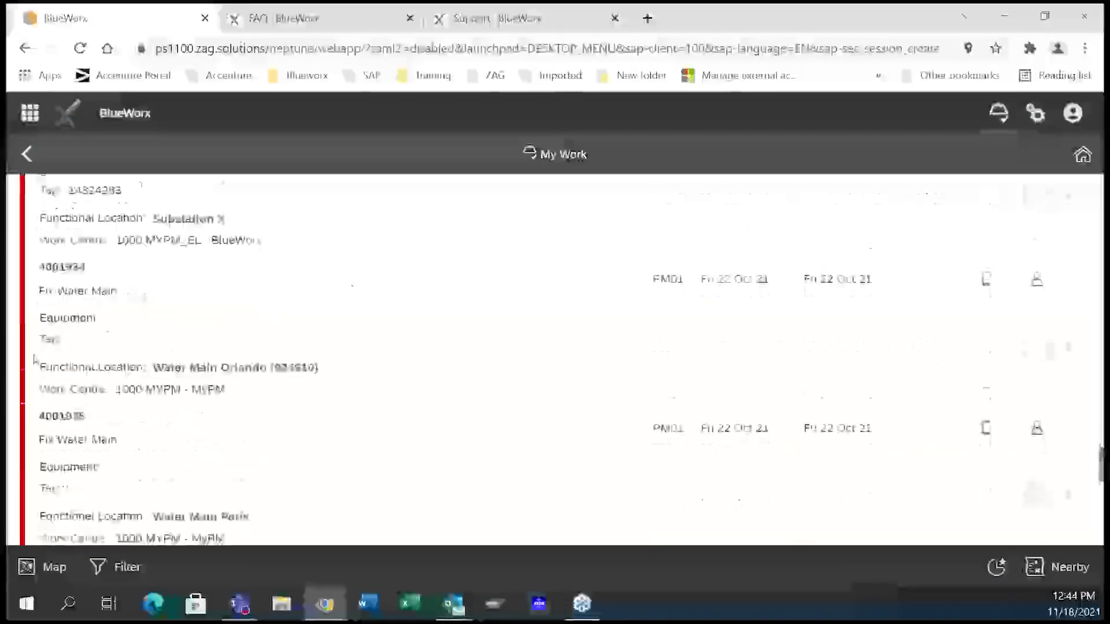
scroll(36, 359, up, 15)
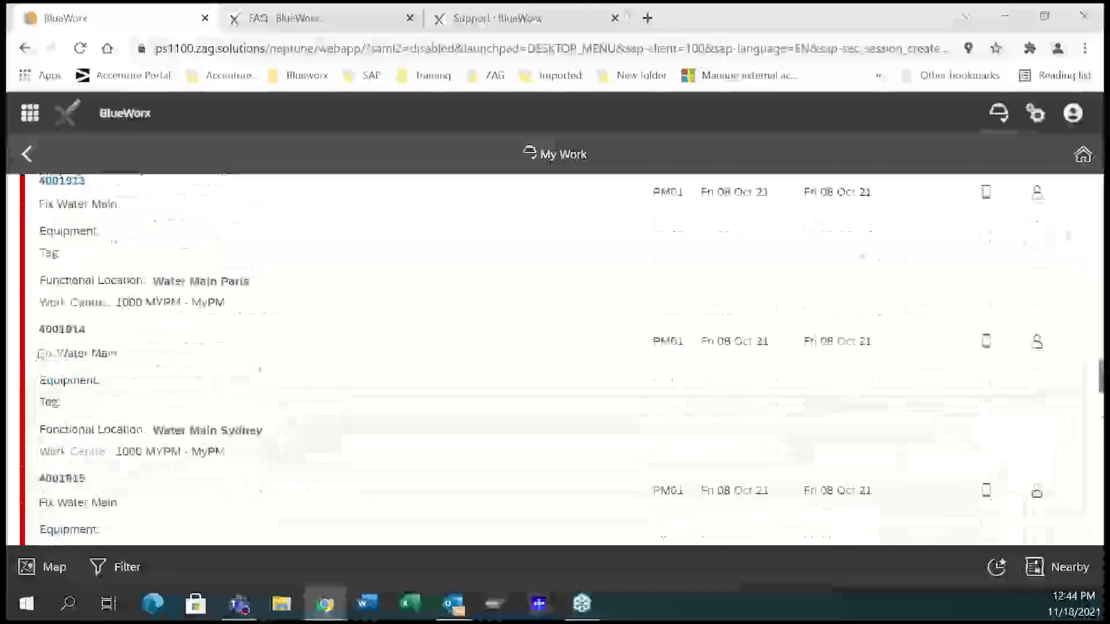
Search the order list for 33kv, review the matching orders and clear the search.
scroll(45, 353, up, 15)
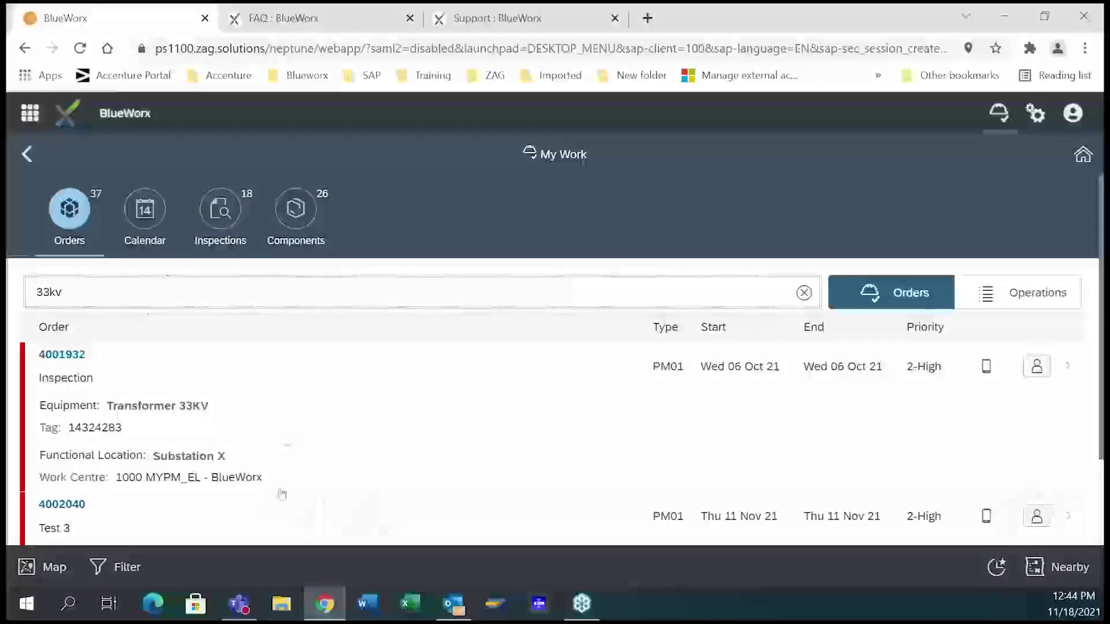
scroll(274, 495, down, 3)
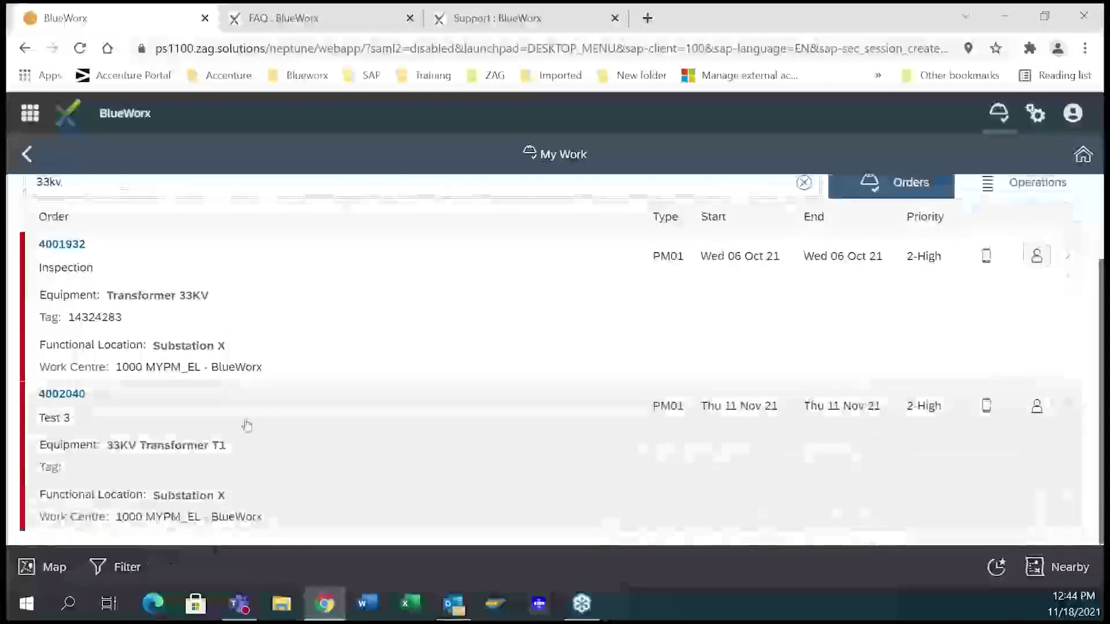
scroll(245, 423, up, 3)
click(303, 281)
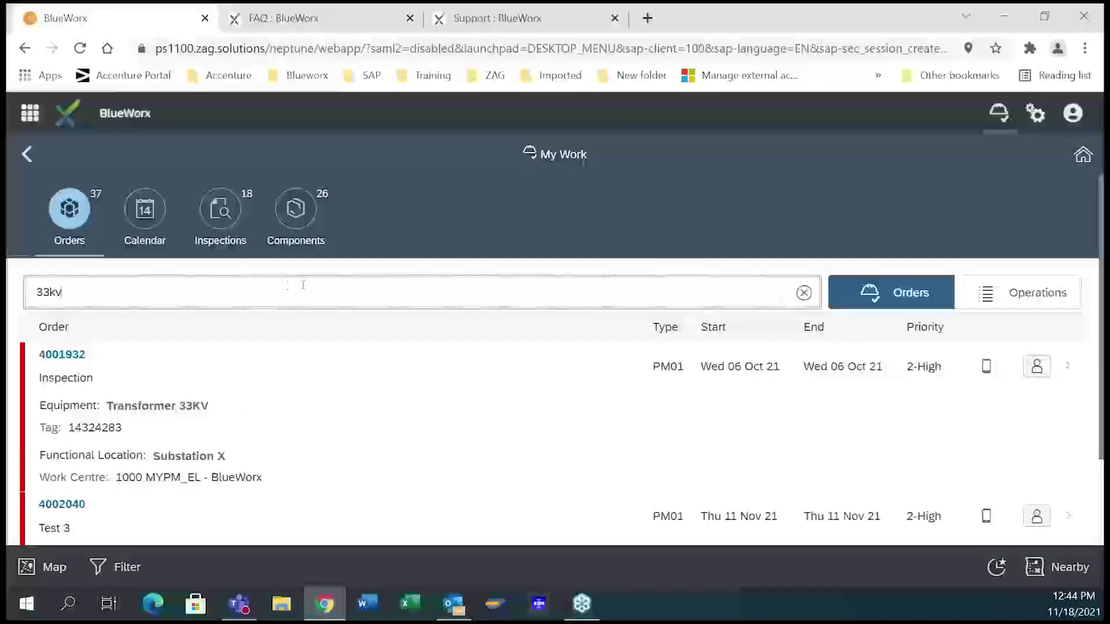
click(802, 295)
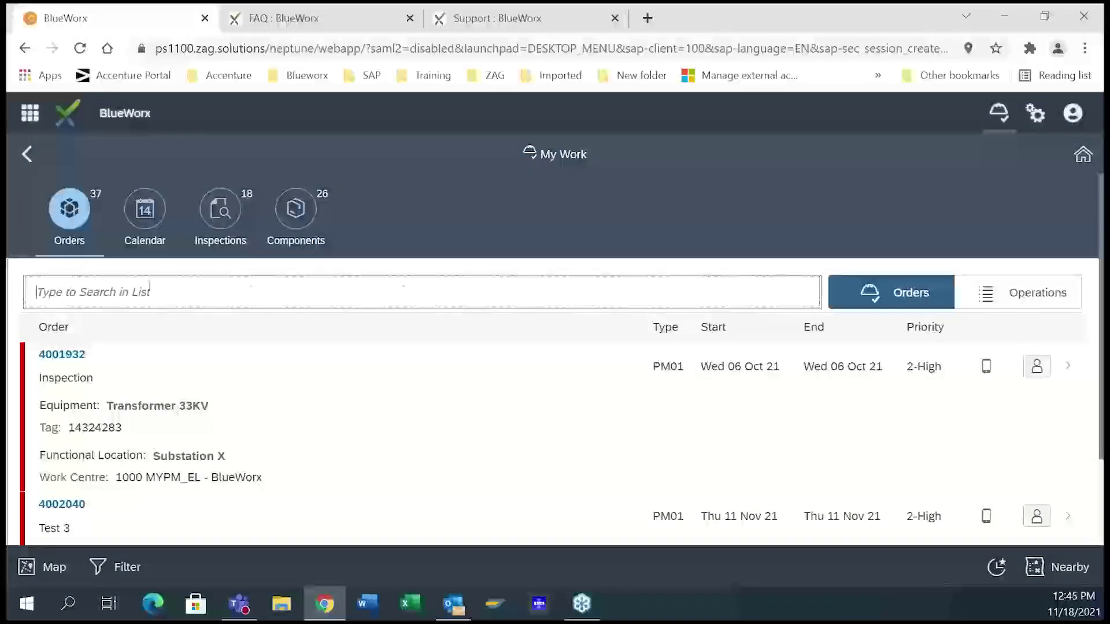
Switch My Work to the inspections and look through their orders, assets and progress states.
click(81, 224)
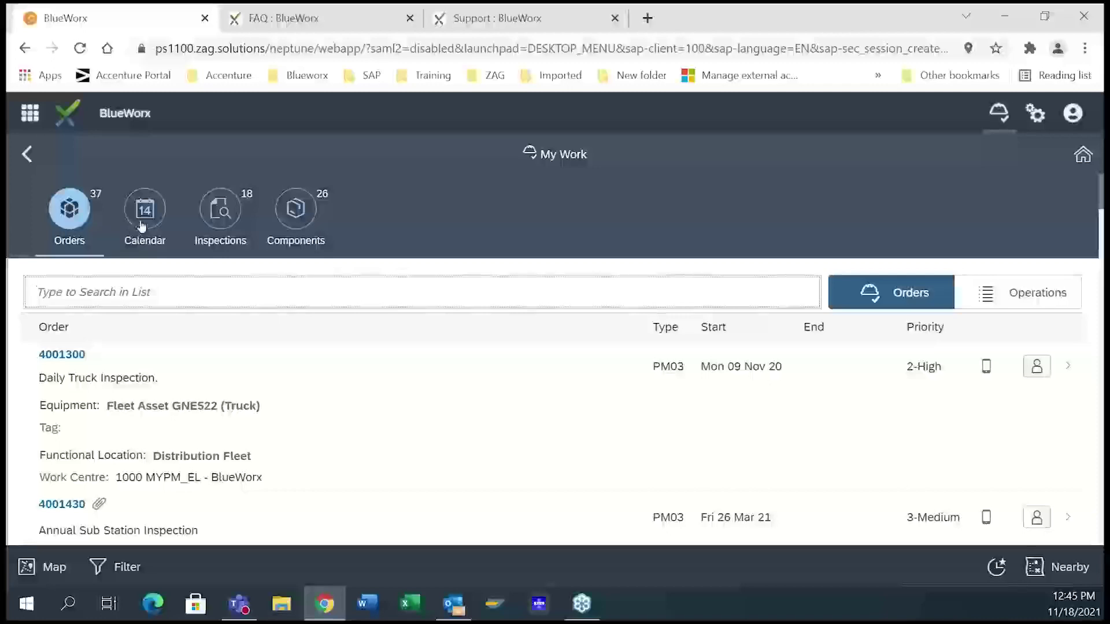
click(234, 223)
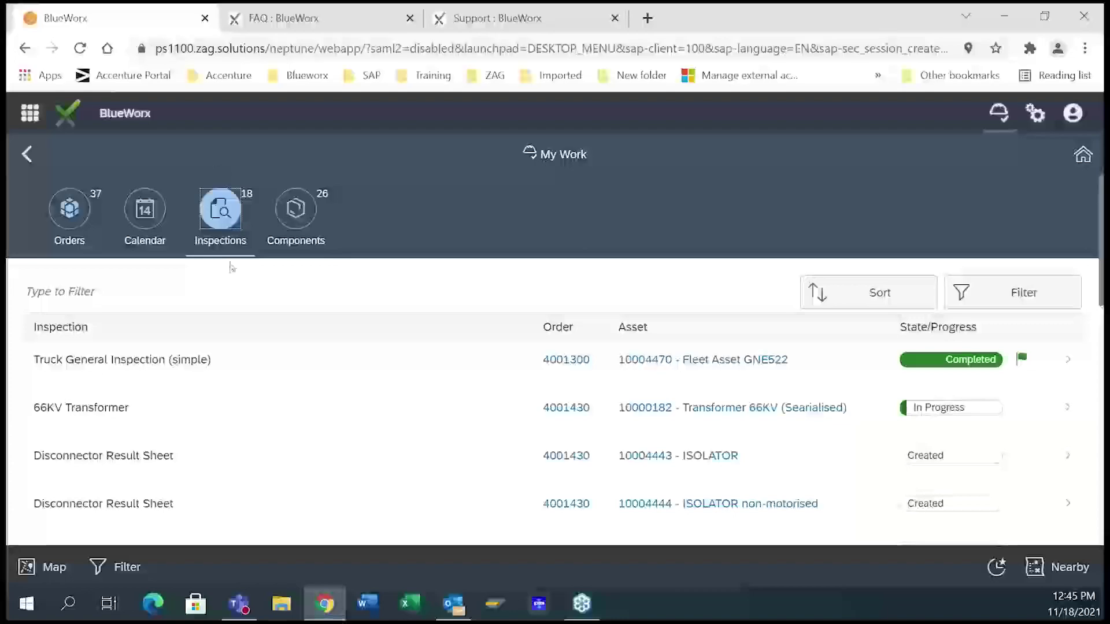
scroll(191, 354, down, 2)
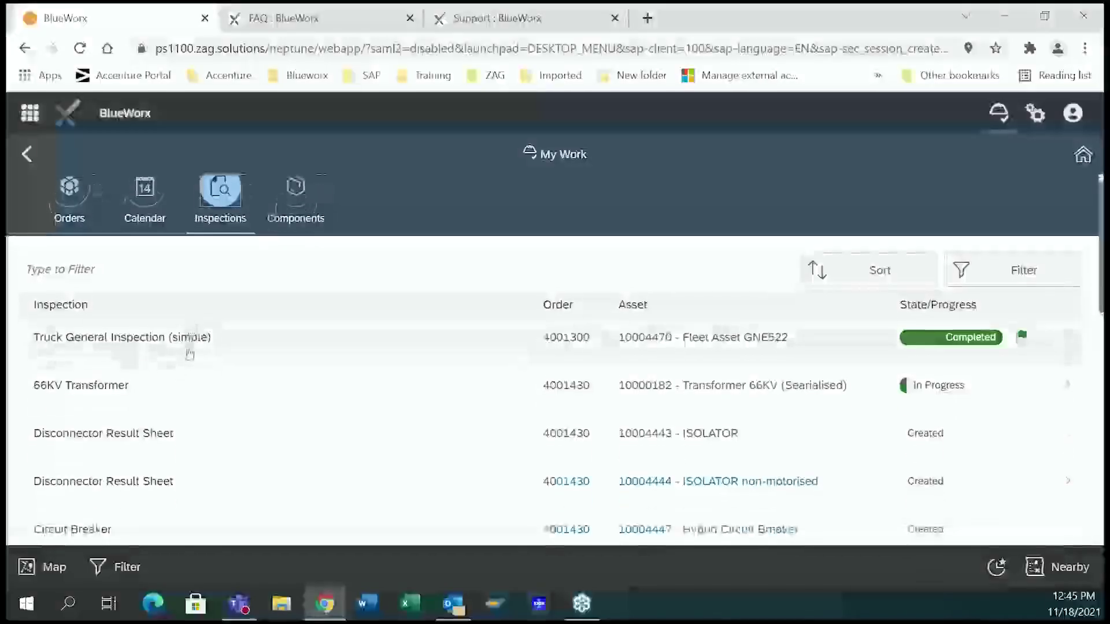
scroll(191, 352, down, 8)
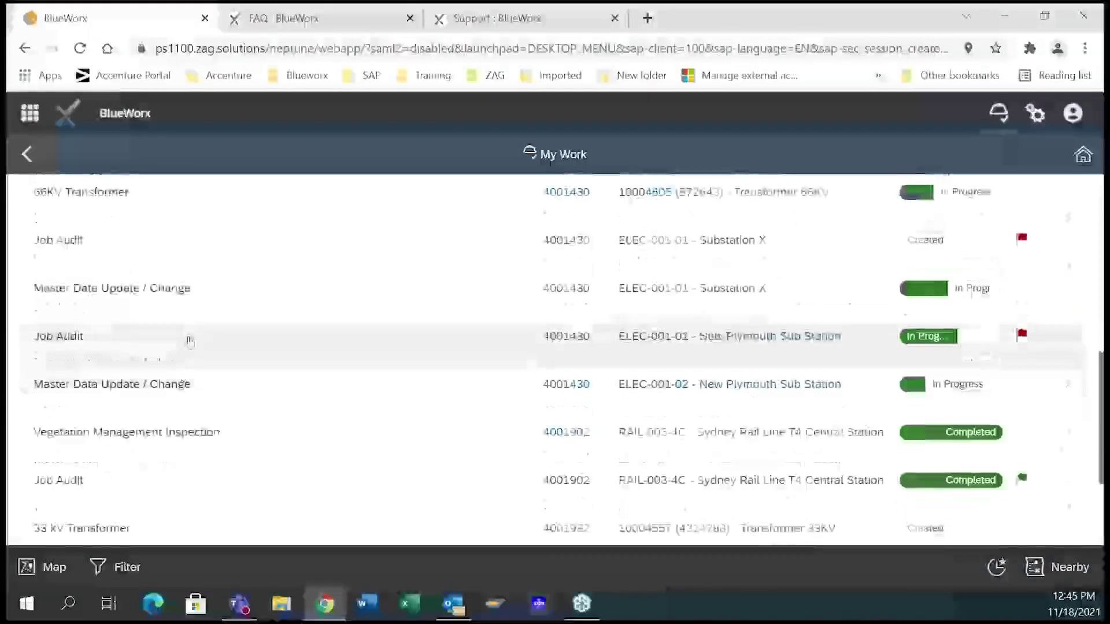
scroll(190, 341, down, 3)
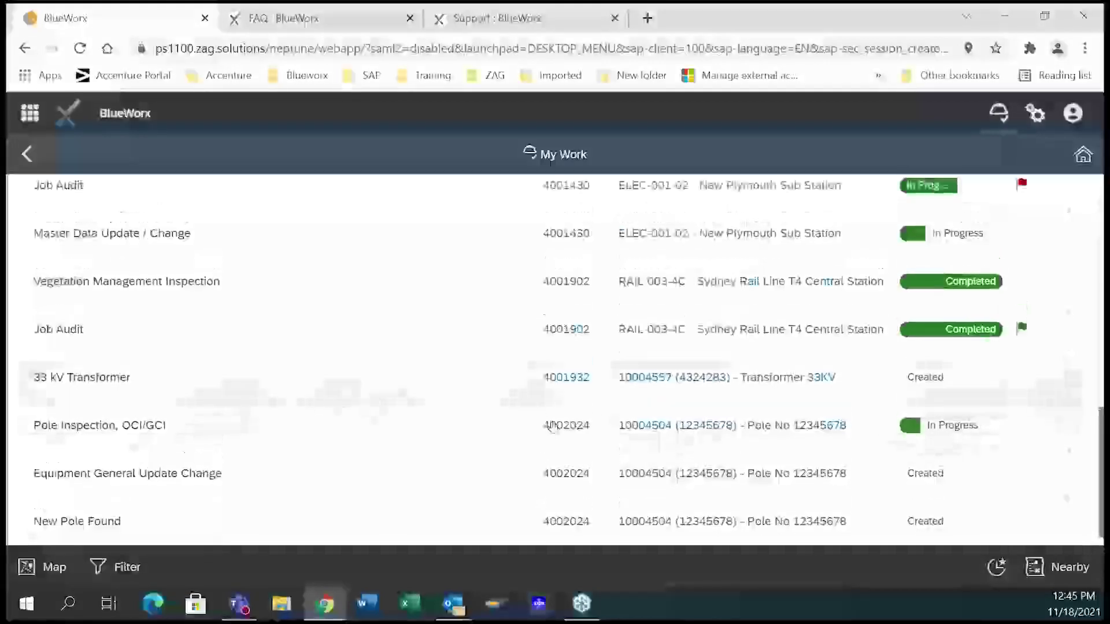
Switch My Work to the components and look through their categories, materials, required quantities and required dates per order.
scroll(788, 431, up, 2)
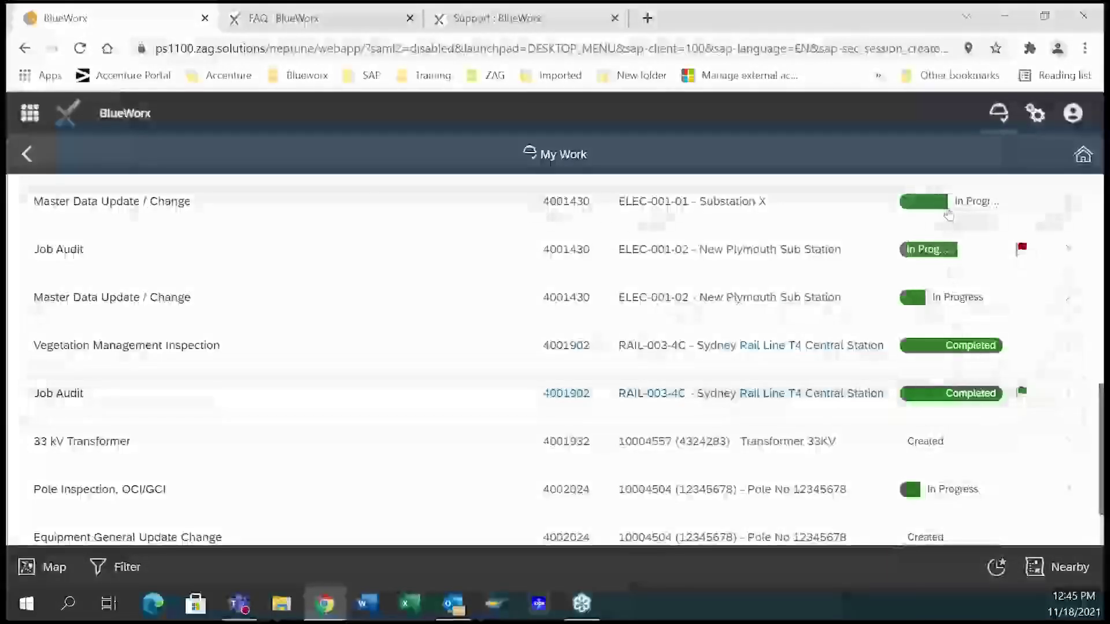
scroll(948, 214, up, 5)
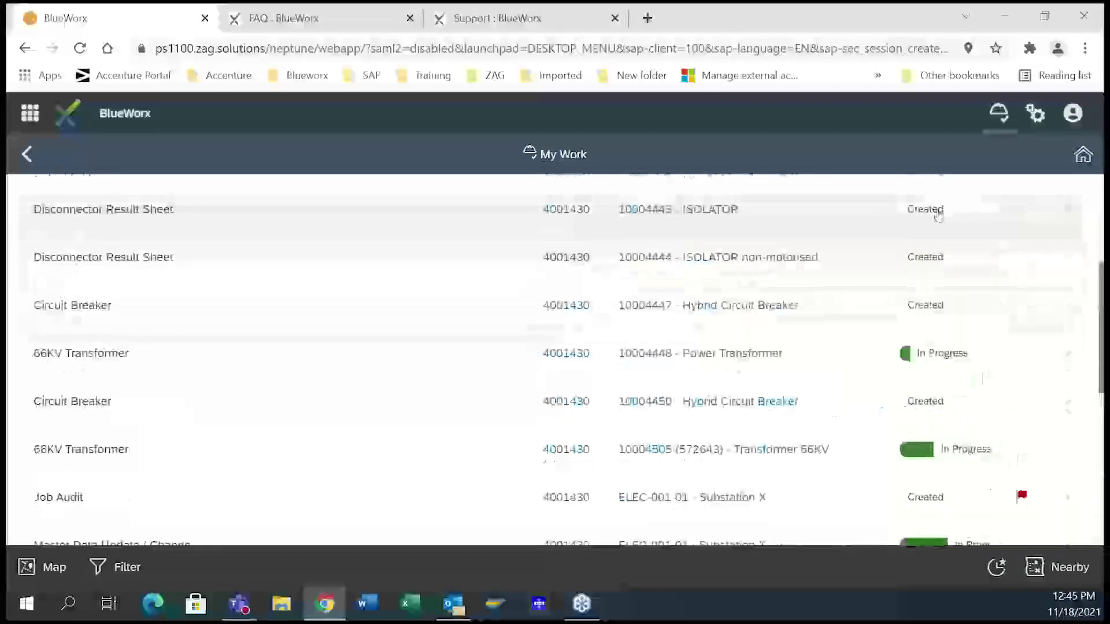
scroll(937, 216, up, 3)
click(300, 218)
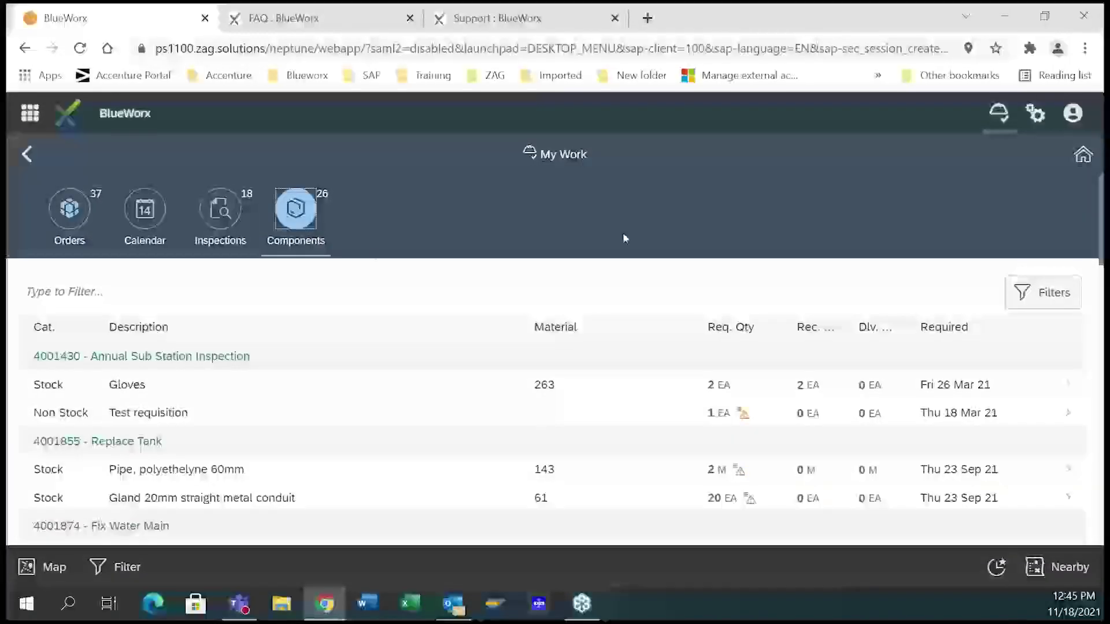
scroll(421, 435, down, 1)
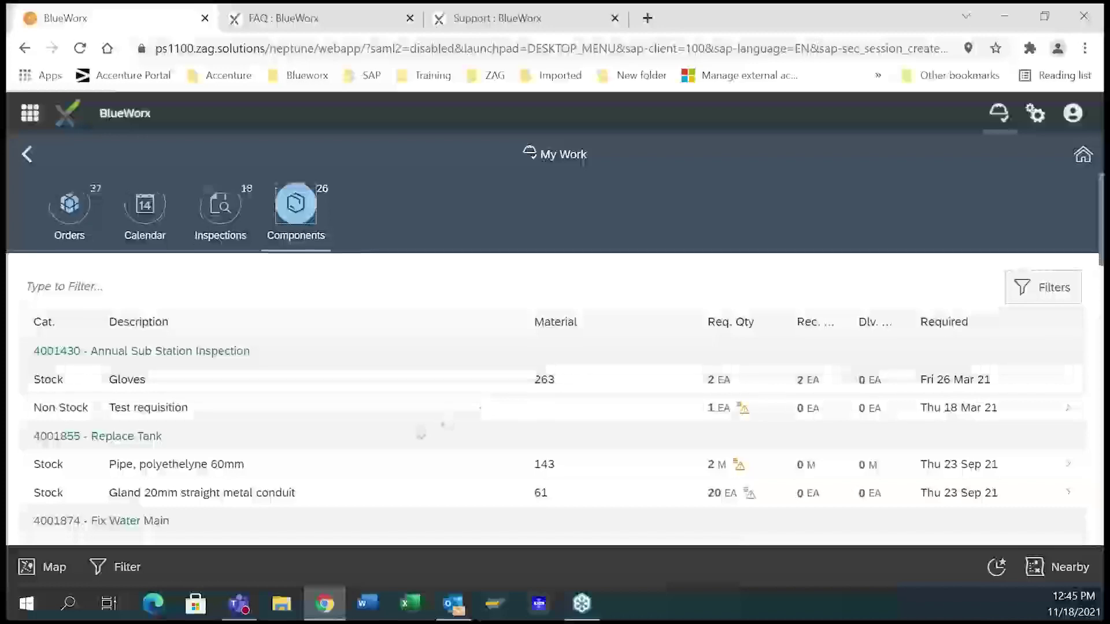
scroll(420, 434, down, 6)
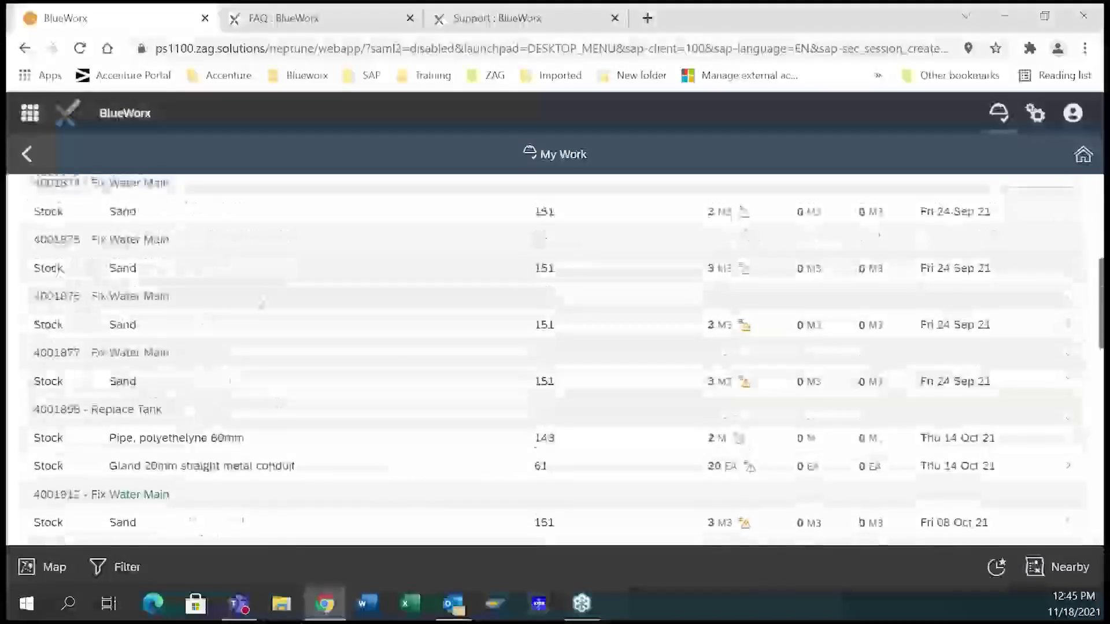
scroll(402, 354, down, 4)
scroll(381, 461, up, 6)
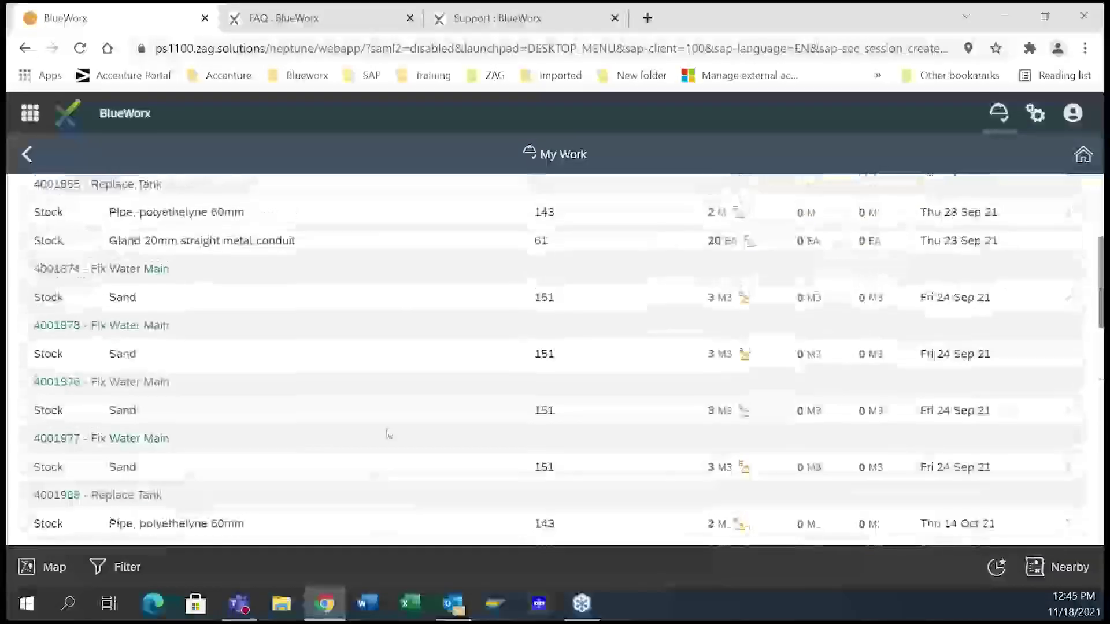
scroll(388, 433, up, 5)
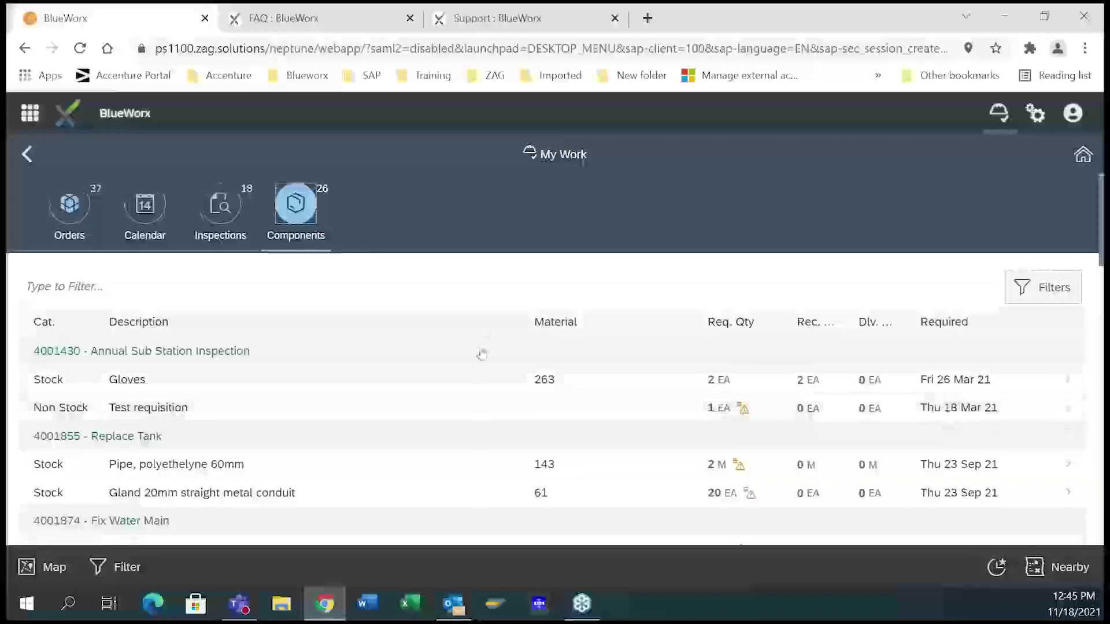
scroll(457, 354, down, 2)
scroll(421, 322, up, 2)
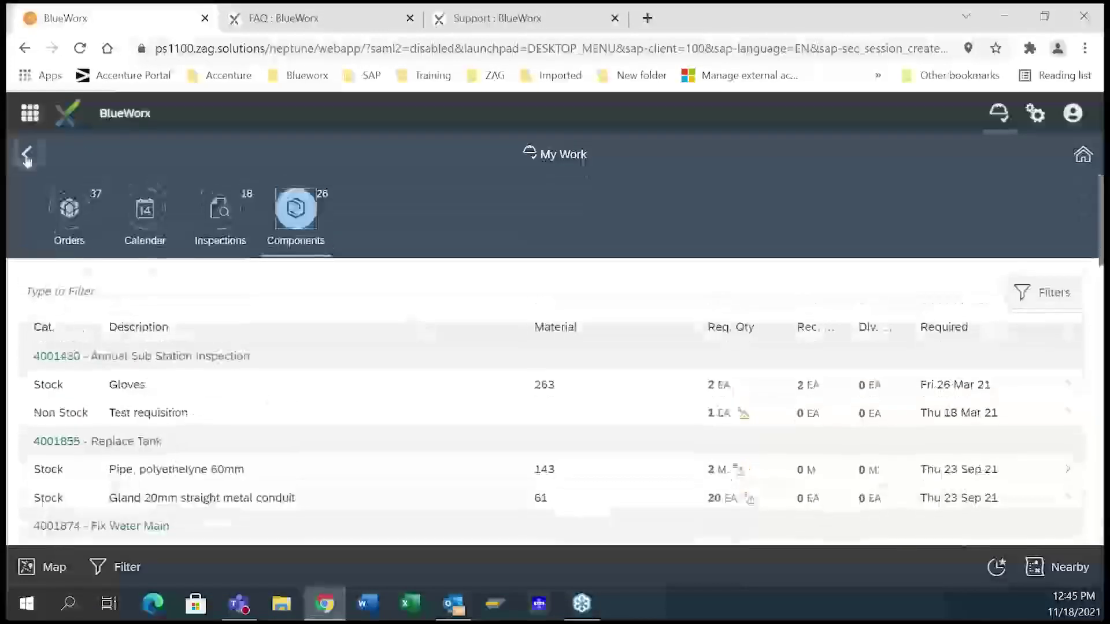
Return to the home page, open My Notifications and look through the notification list.
click(26, 154)
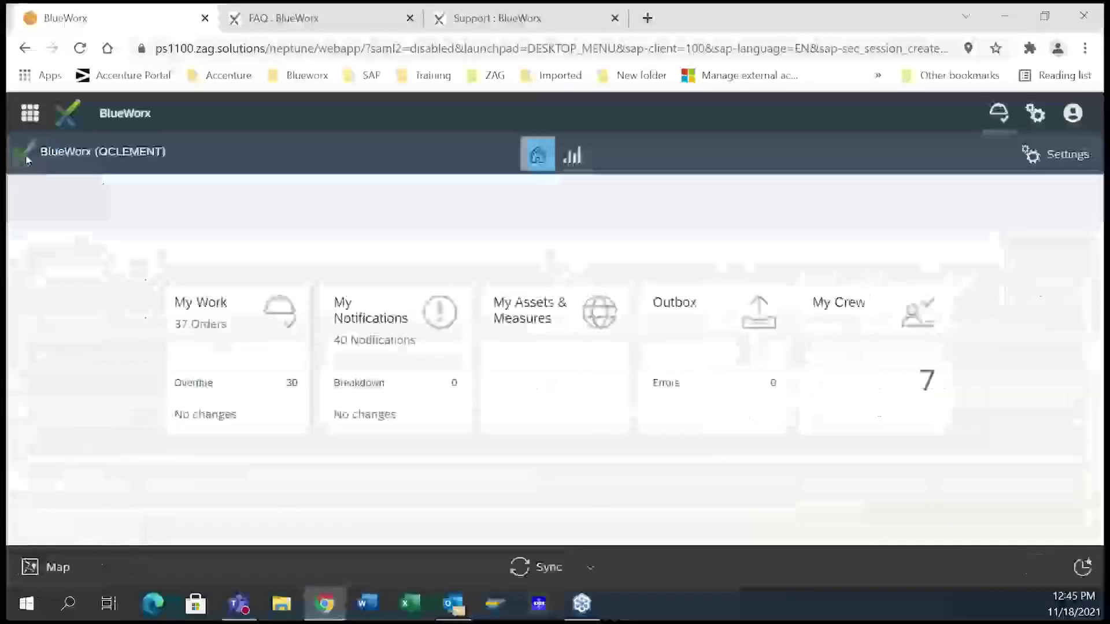
click(403, 331)
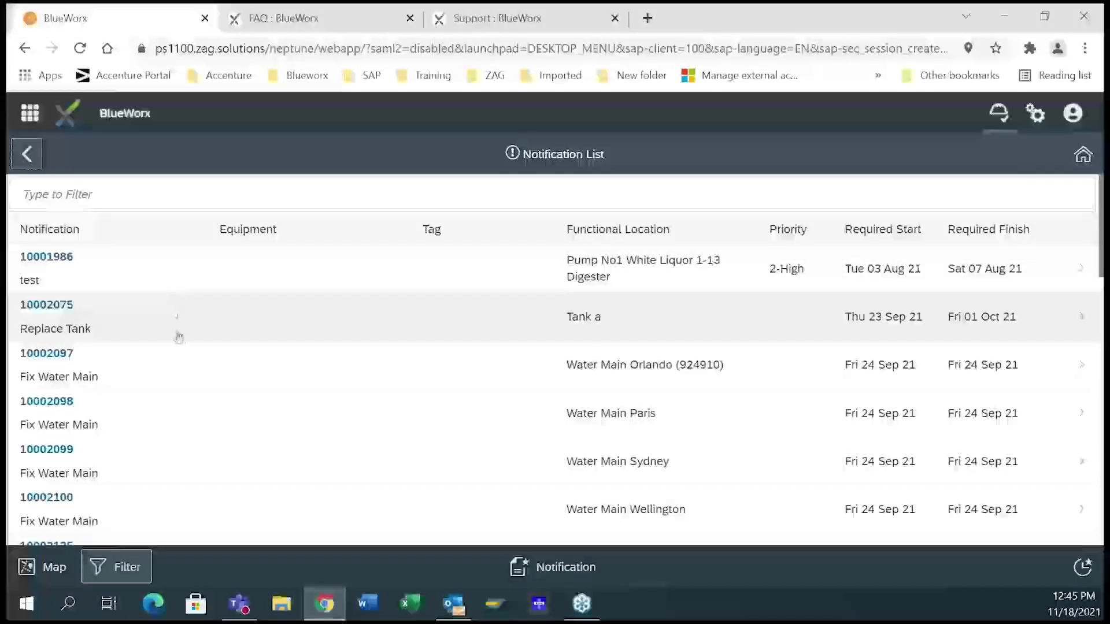
scroll(210, 302, down, 2)
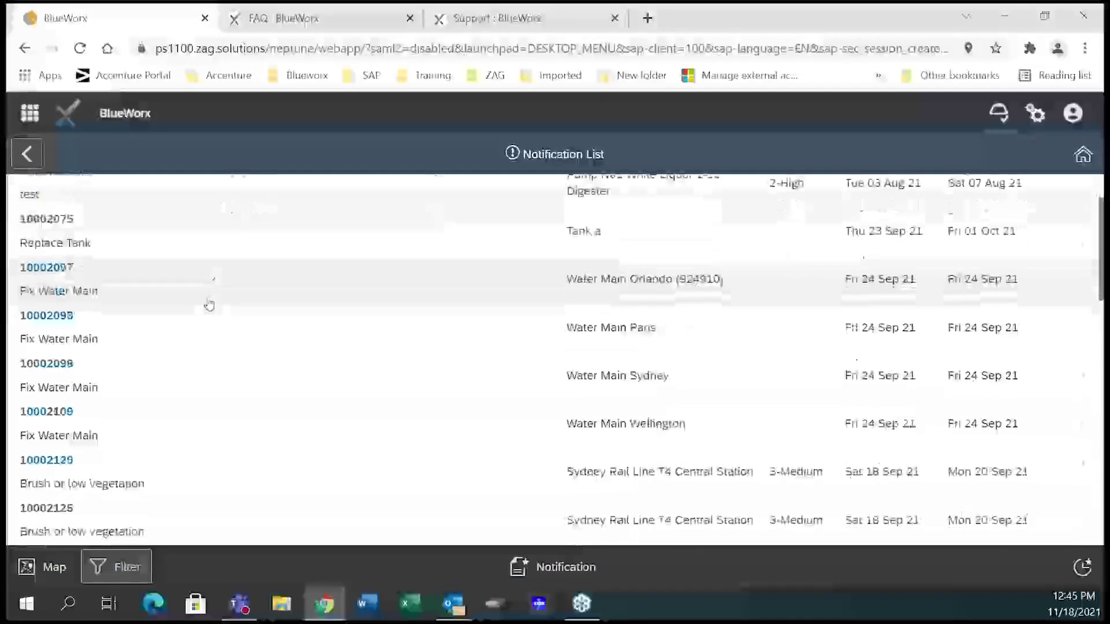
scroll(286, 399, up, 2)
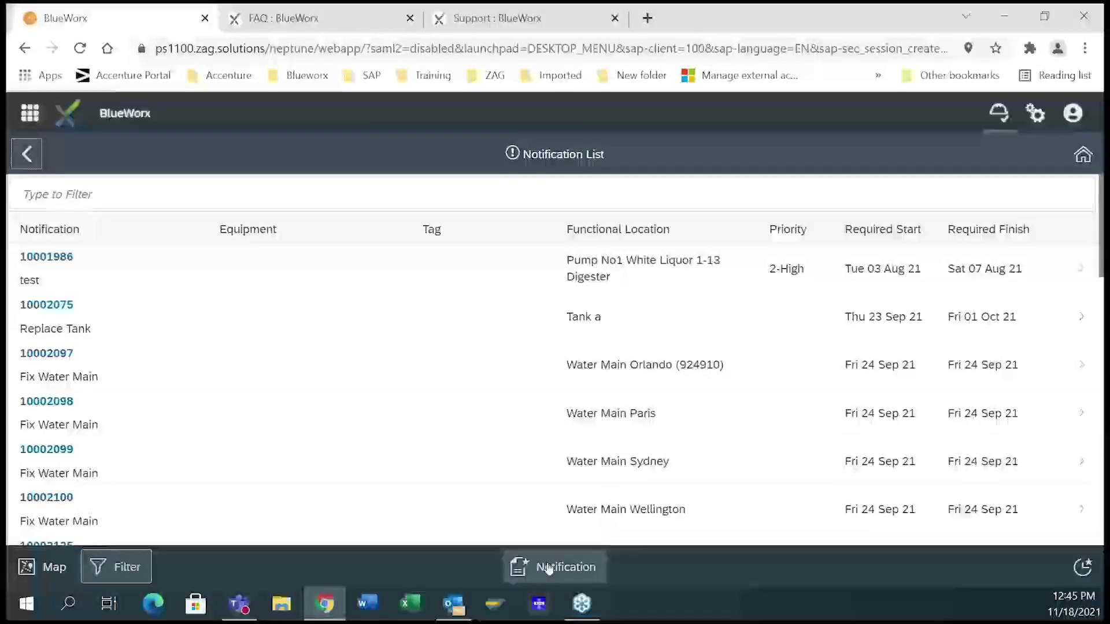
Start a new notification, look through its detail, object, responsibility and date fields, and discard it.
click(548, 569)
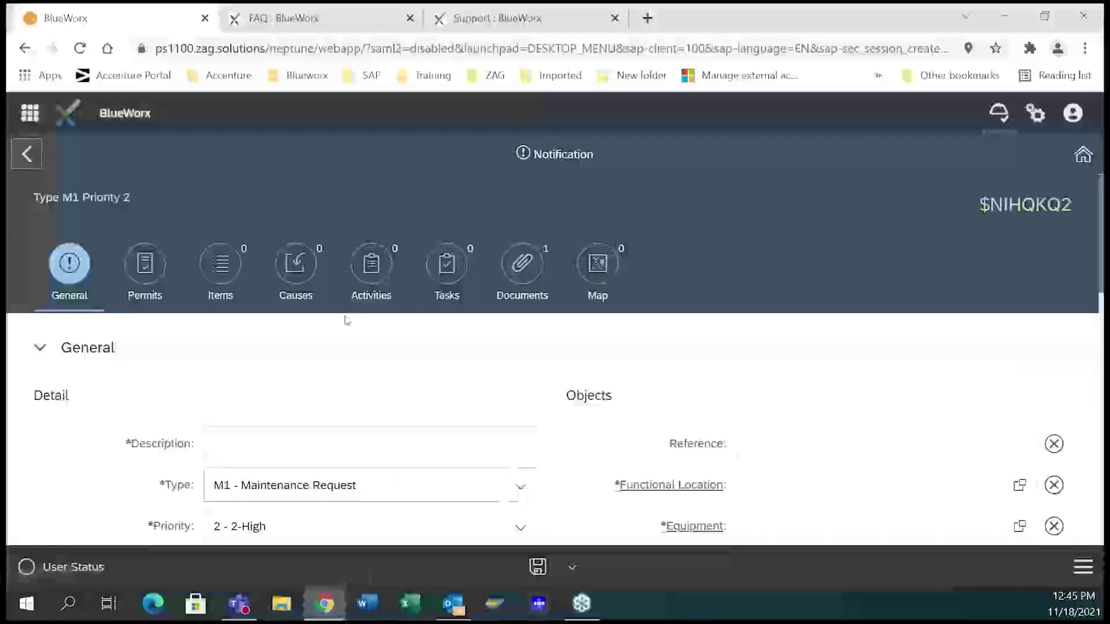
scroll(347, 321, down, 5)
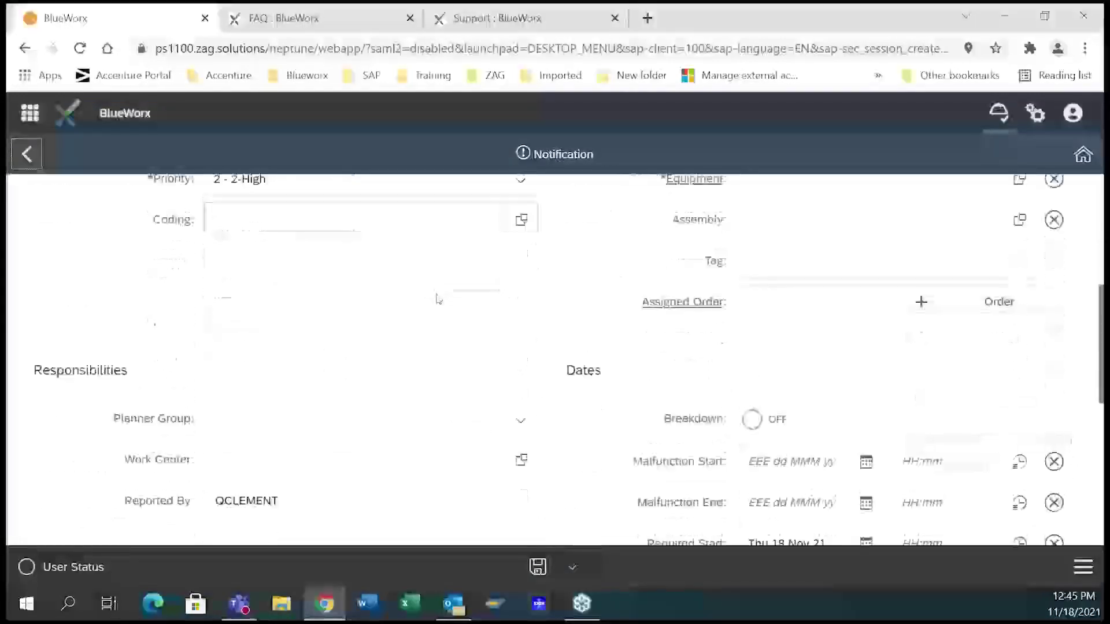
scroll(438, 299, down, 4)
scroll(438, 299, up, 10)
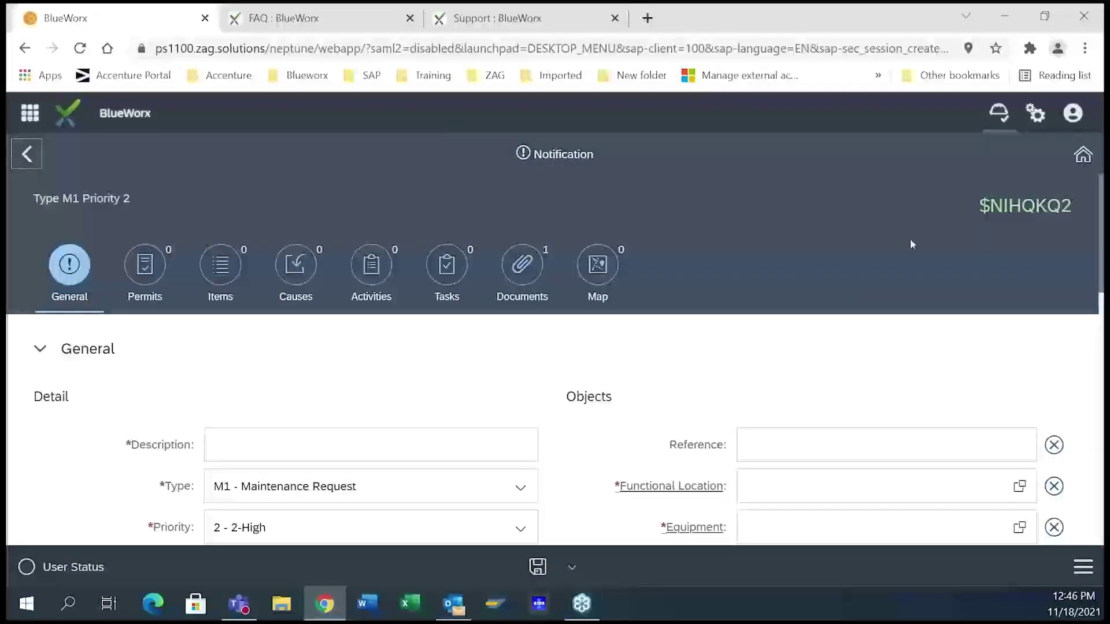
click(29, 154)
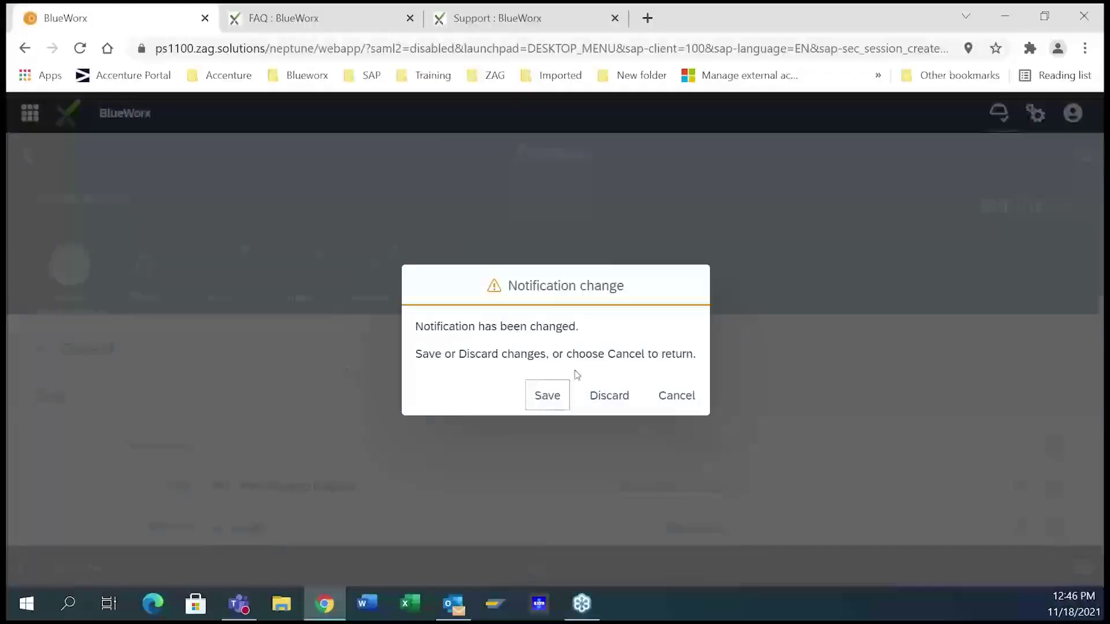
click(607, 408)
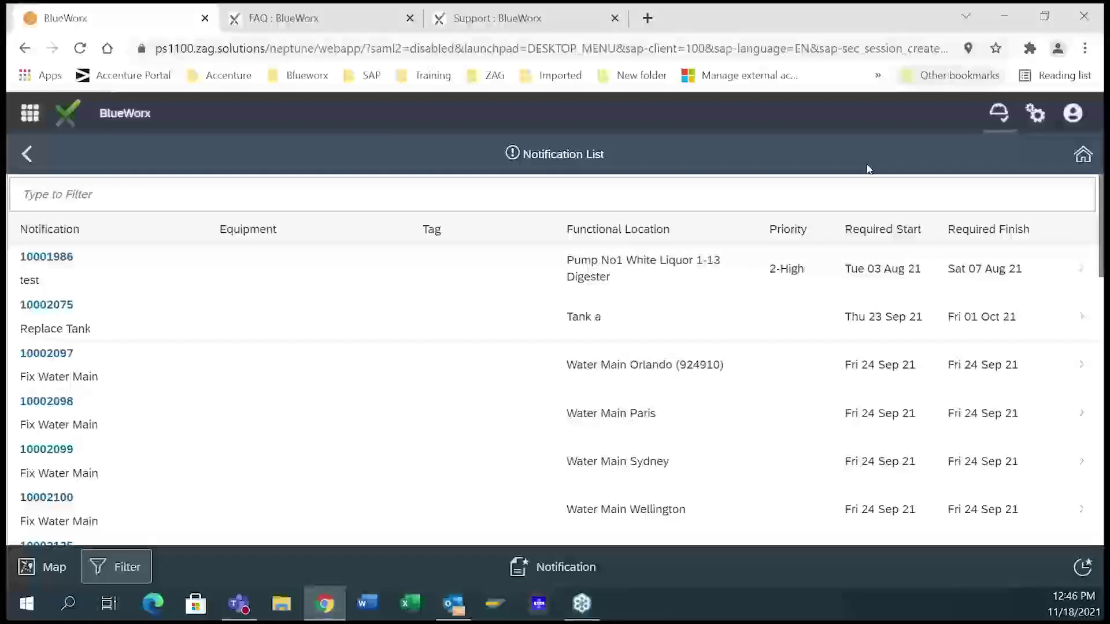
Open the notification "test" for Pump No1 White Liquor 1-13 Digester and examine its details, objects, responsibilities and dates.
click(371, 272)
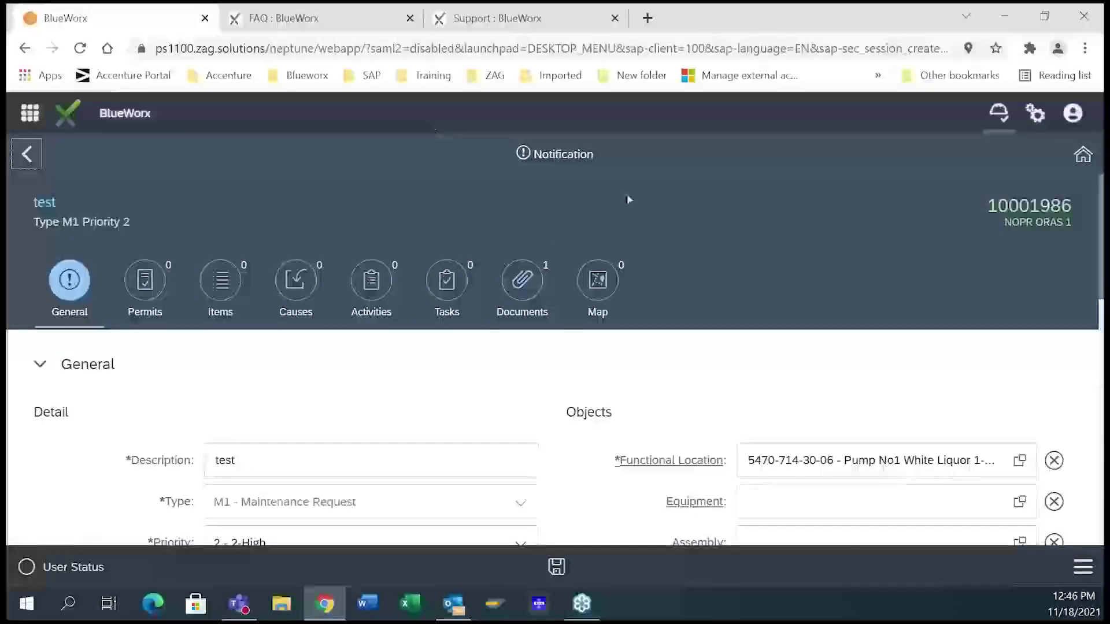
scroll(260, 227, down, 2)
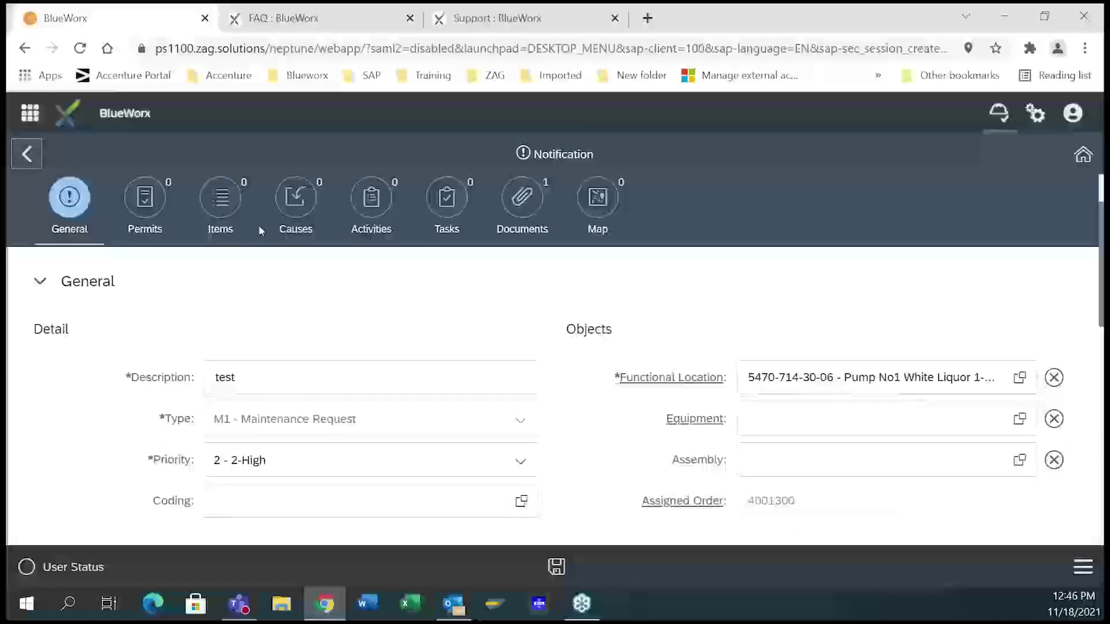
scroll(267, 319, down, 1)
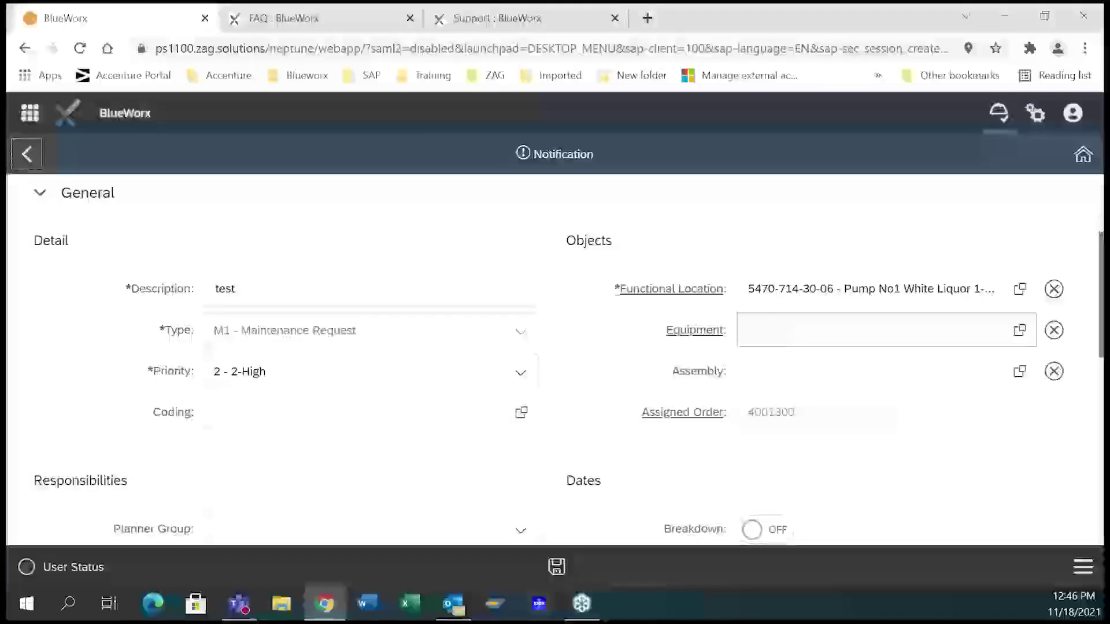
scroll(809, 341, down, 3)
scroll(761, 341, up, 3)
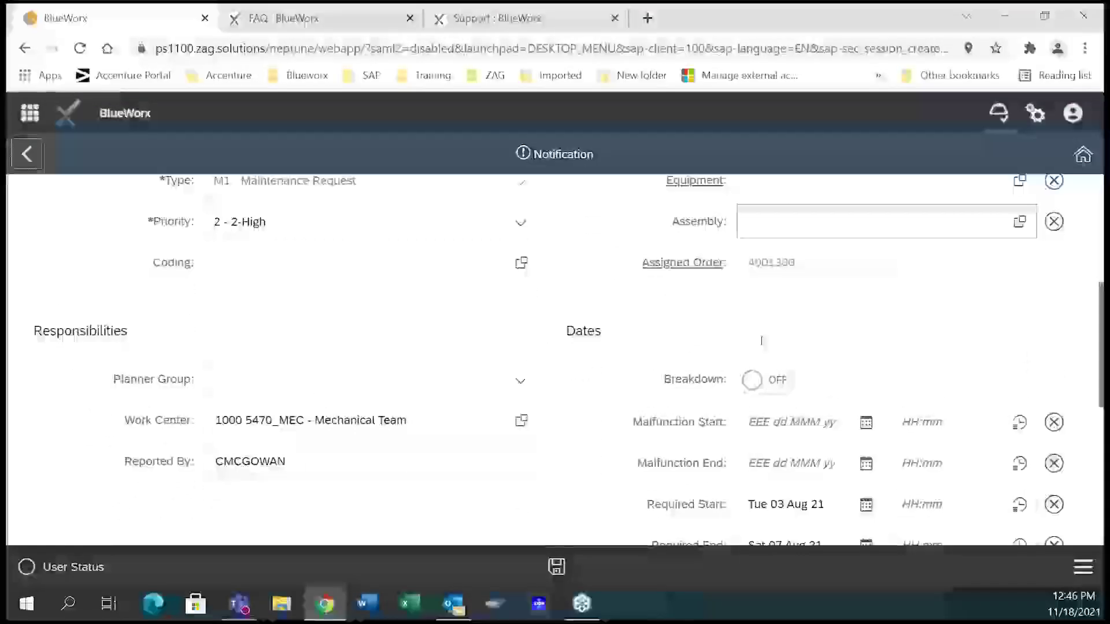
Open the notification's functional location record, look through its general details and return to the notification.
click(683, 375)
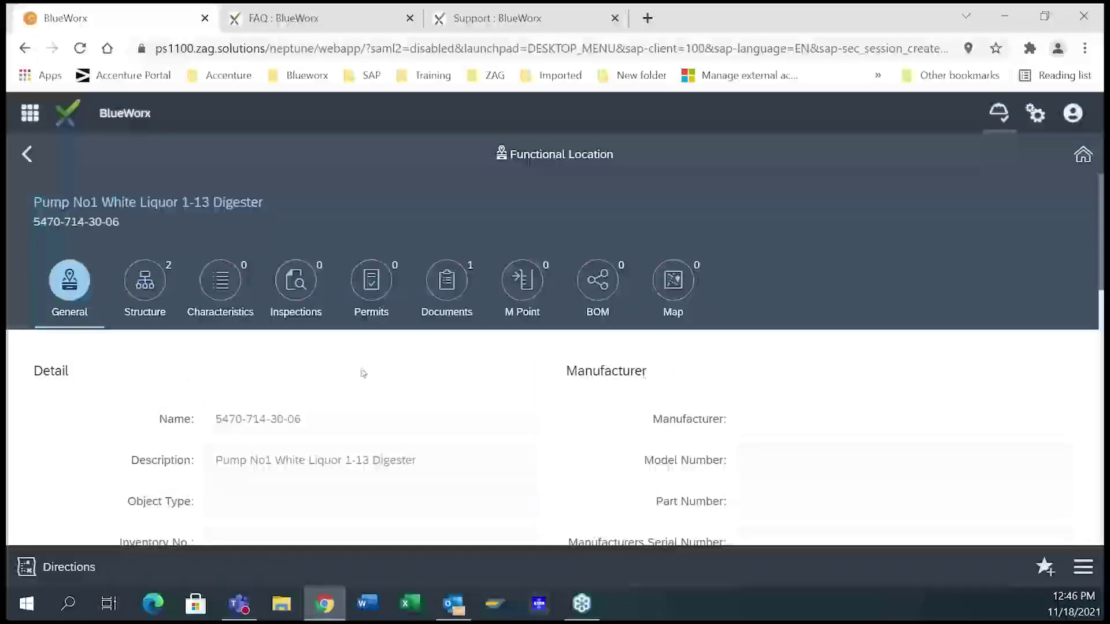
scroll(428, 379, down, 5)
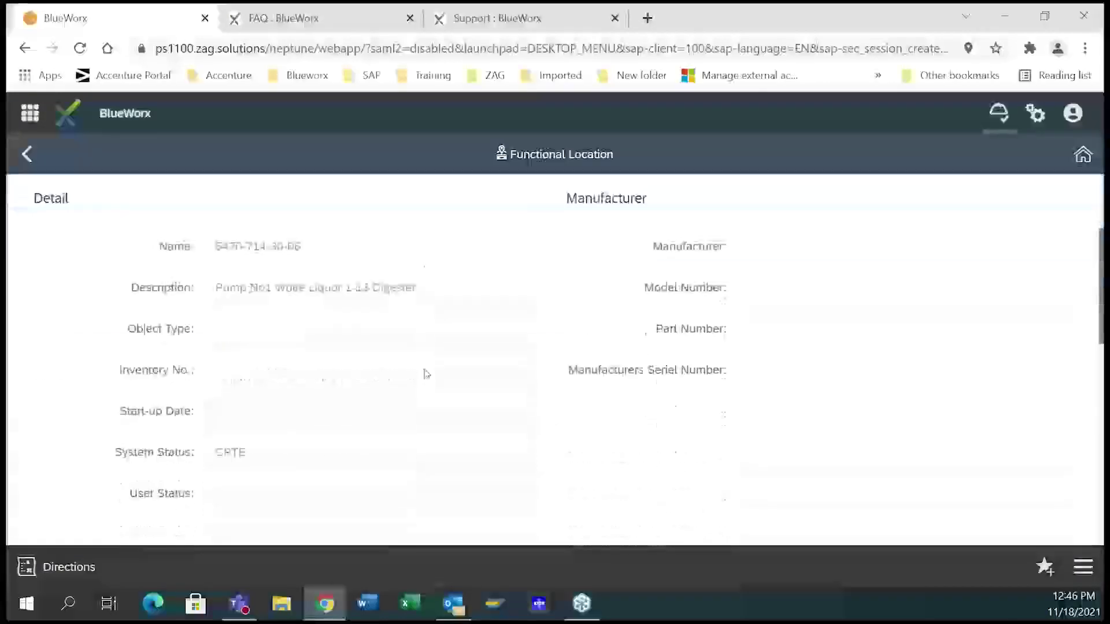
scroll(428, 368, up, 3)
scroll(425, 361, up, 3)
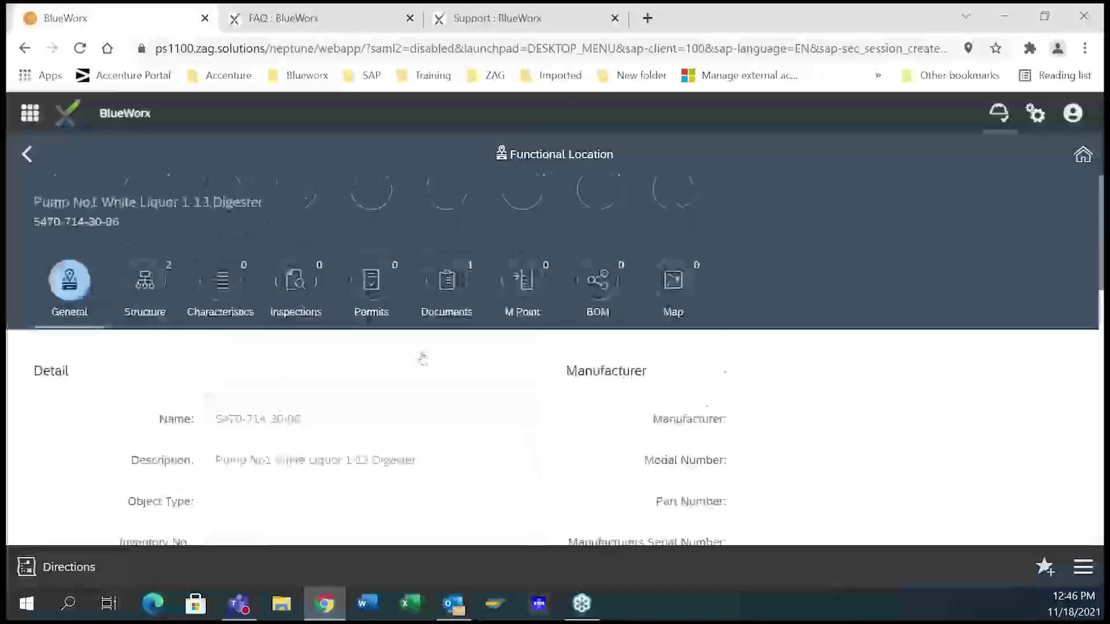
click(29, 156)
Open the order assigned to the notification, look through its general details and return to the notification.
scroll(34, 160, down, 1)
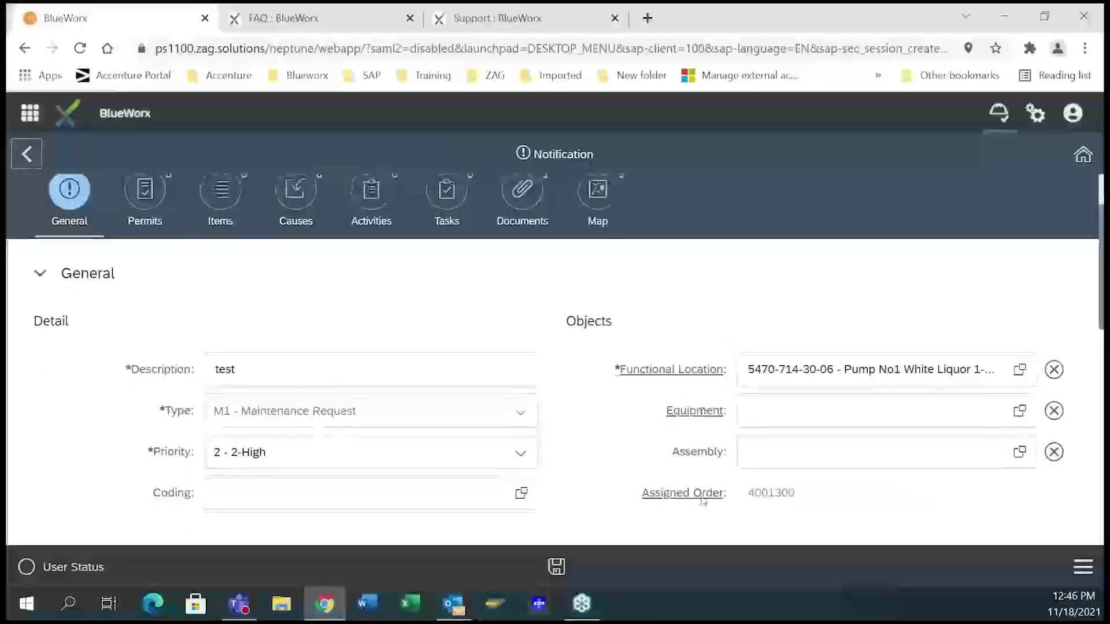
scroll(724, 264, down, 4)
click(672, 239)
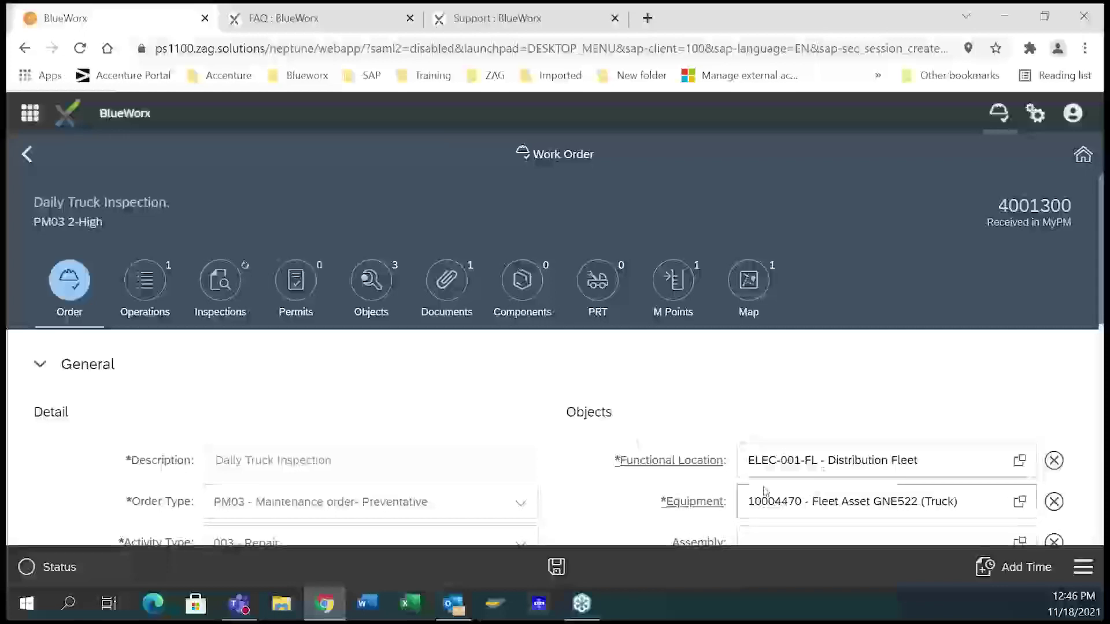
scroll(700, 489, down, 3)
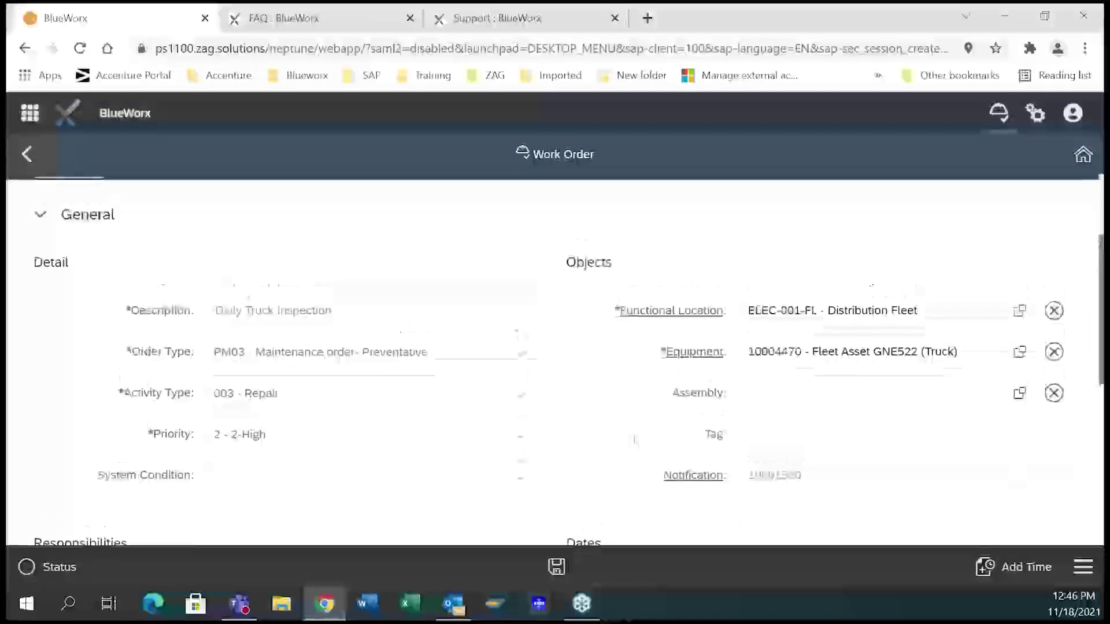
scroll(697, 488, up, 3)
click(29, 153)
scroll(163, 209, down, 5)
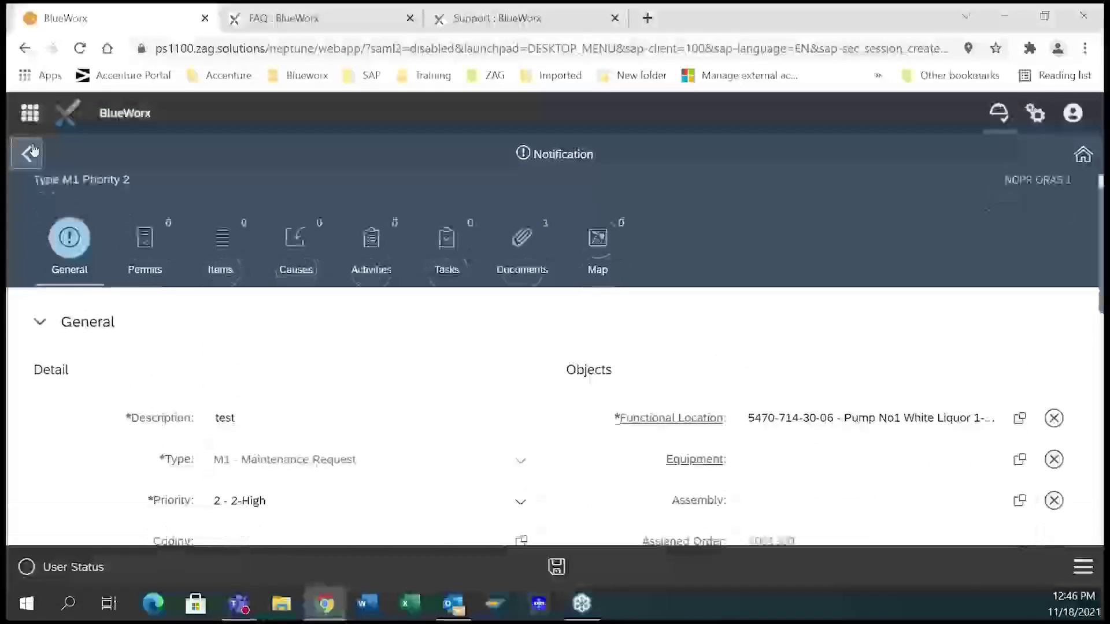
scroll(163, 209, up, 5)
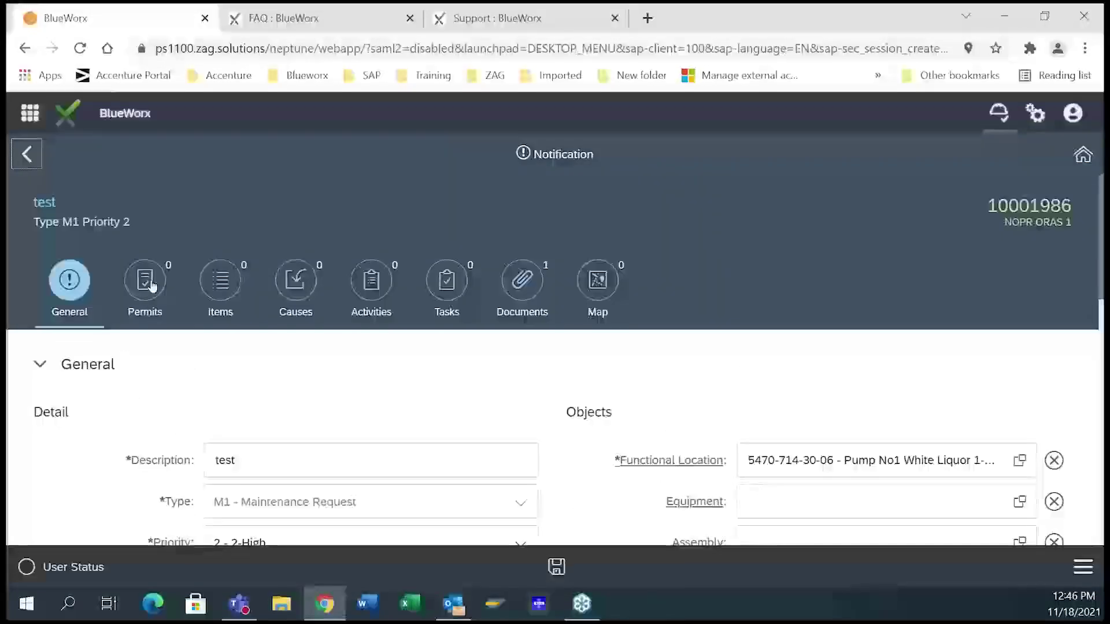
View the notification's permits, items, causes, activities, tasks, documents and map sections in turn.
click(166, 285)
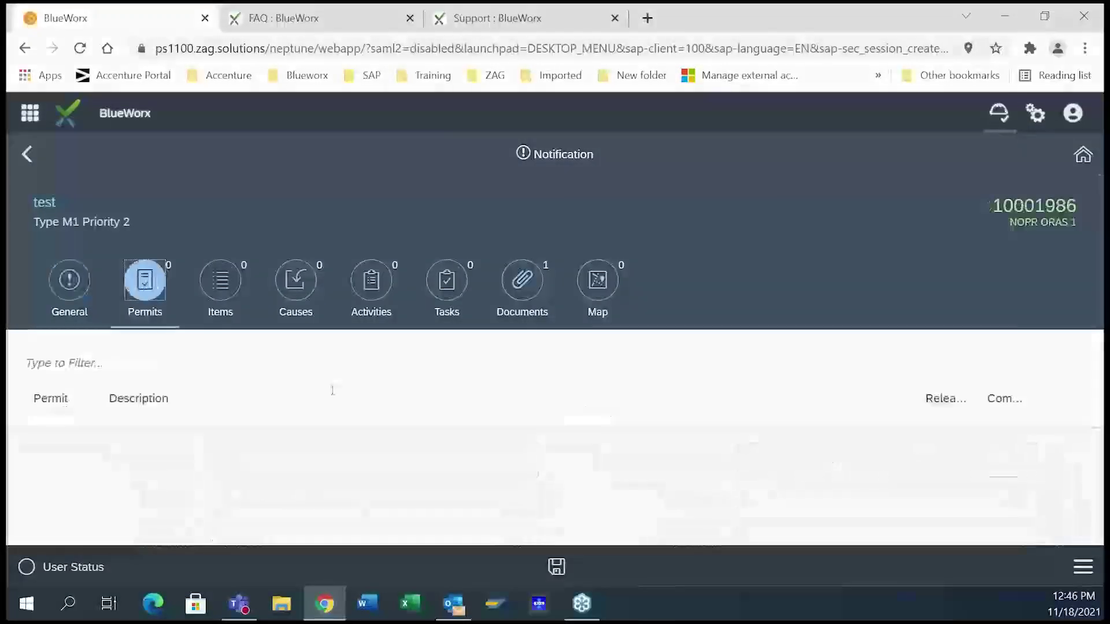
click(223, 285)
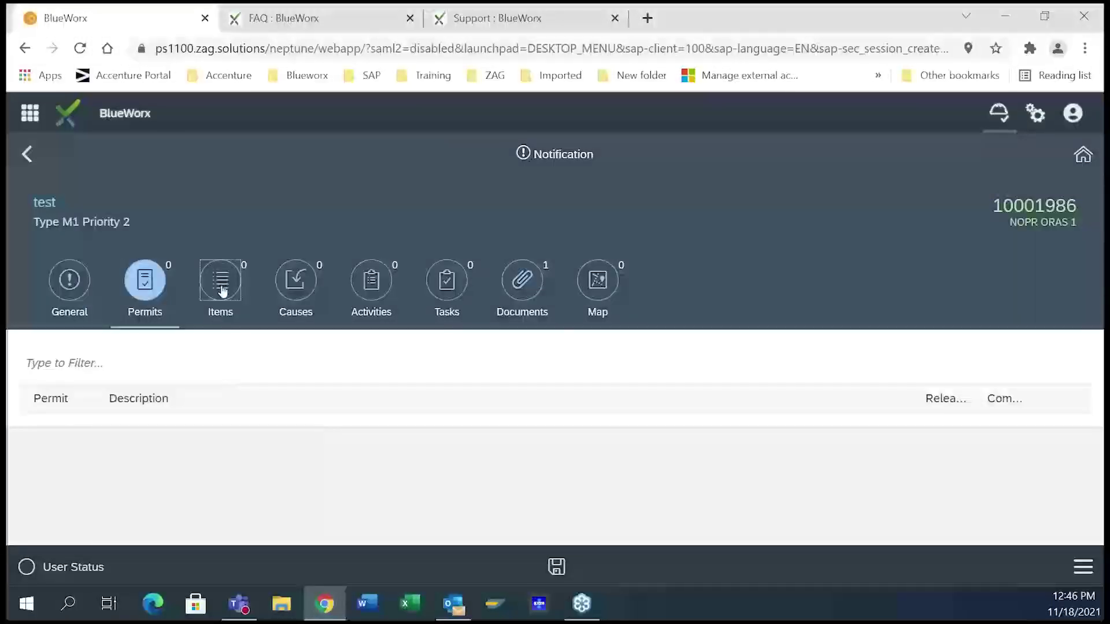
click(300, 317)
click(384, 309)
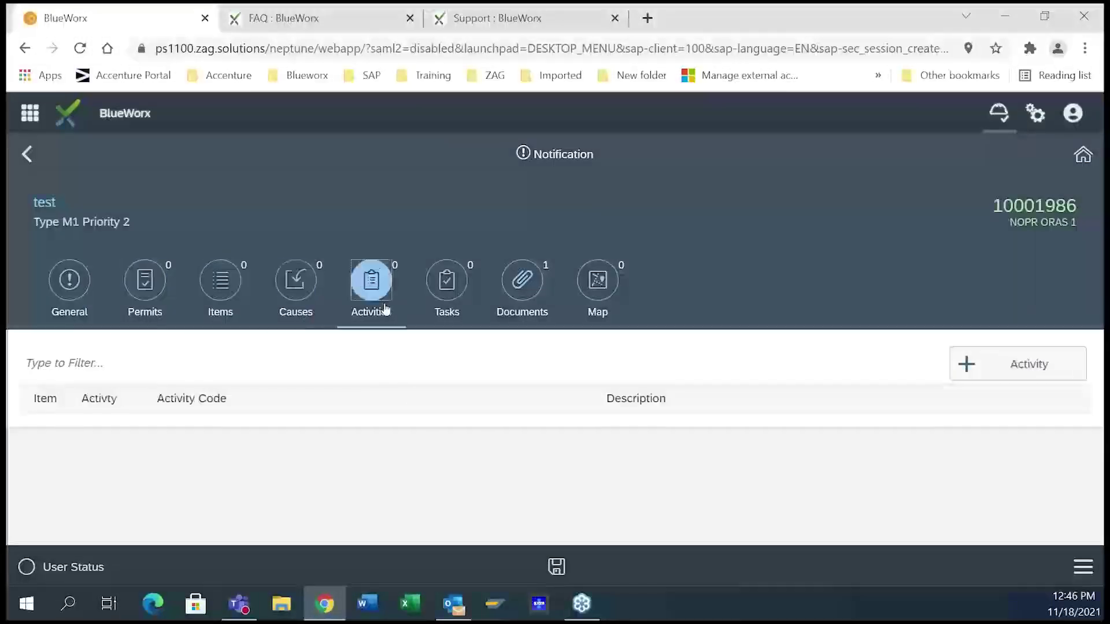
click(455, 312)
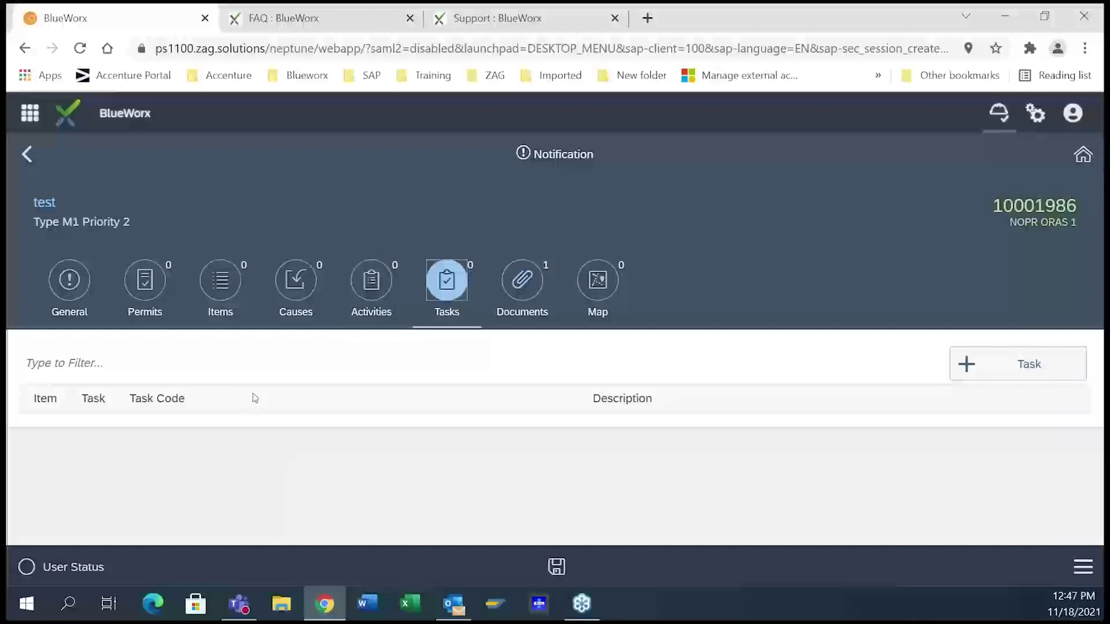
click(512, 306)
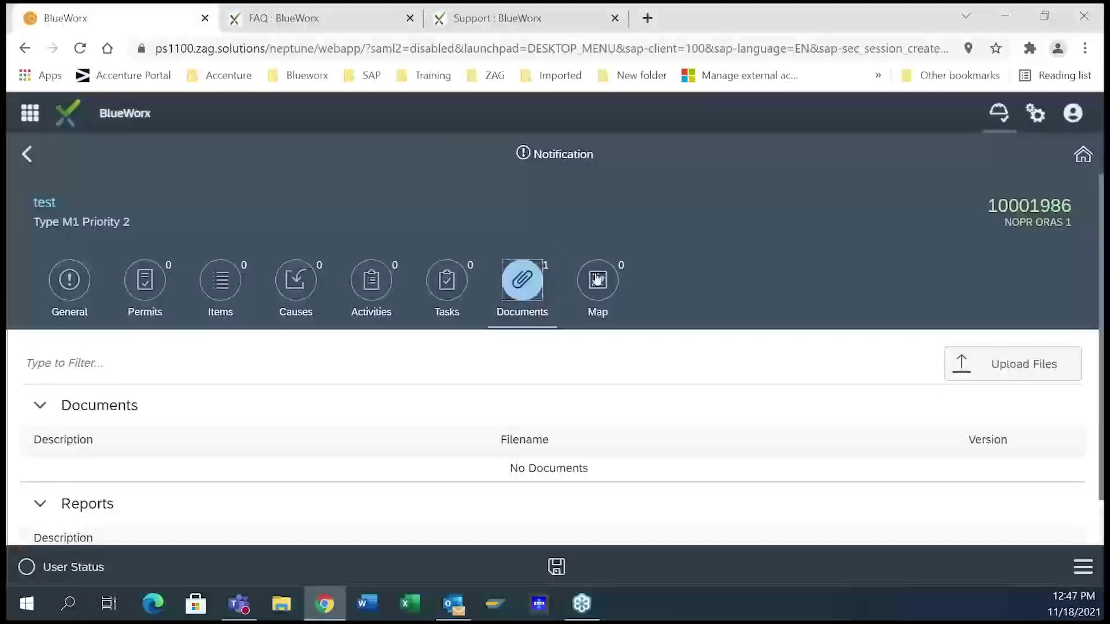
click(597, 280)
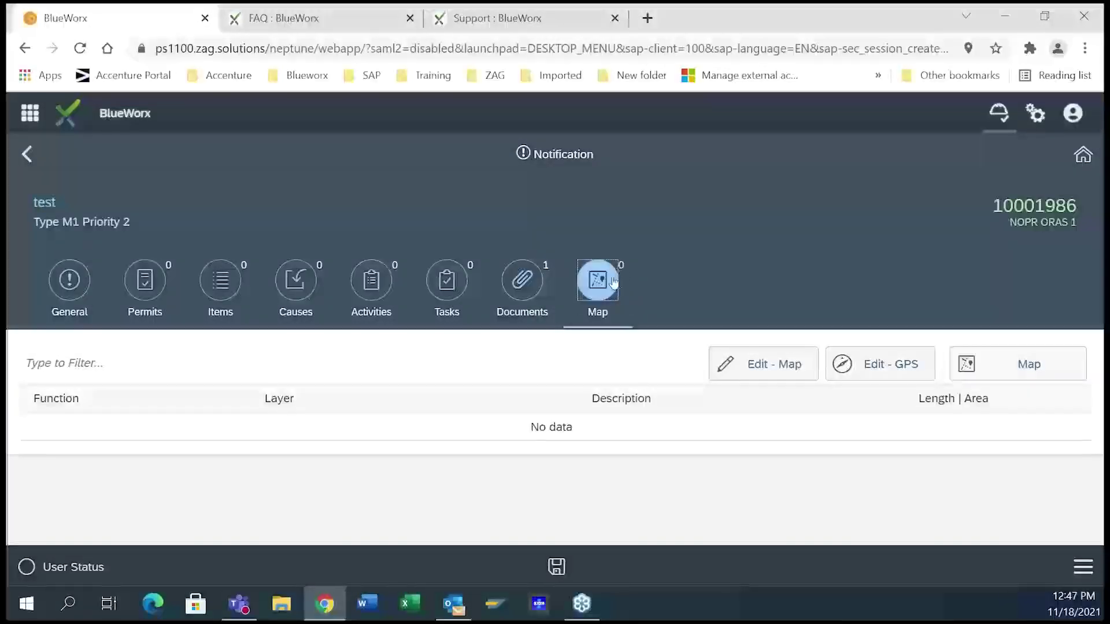
Leave the notification for the home page, open My Assets under My Assets & Measures and look through the asset list.
click(29, 154)
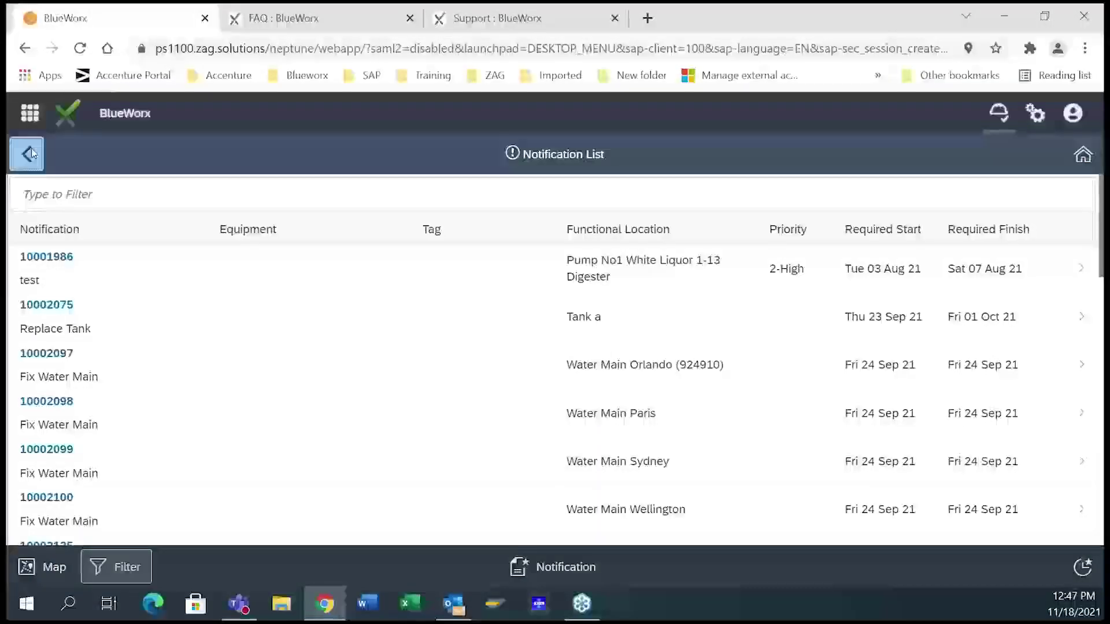
click(29, 153)
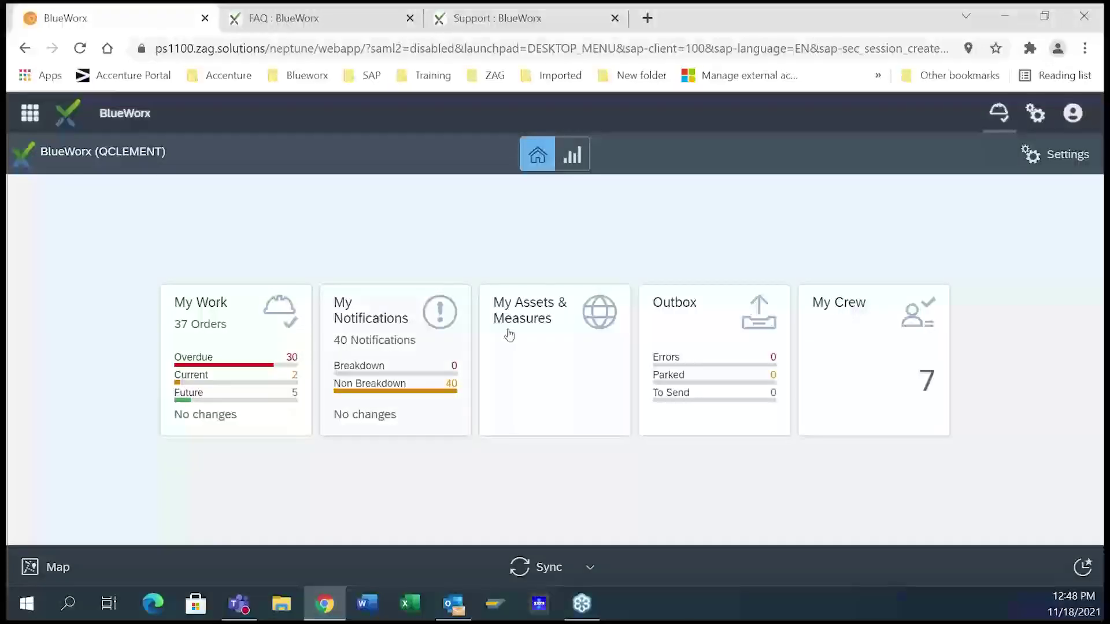
click(544, 355)
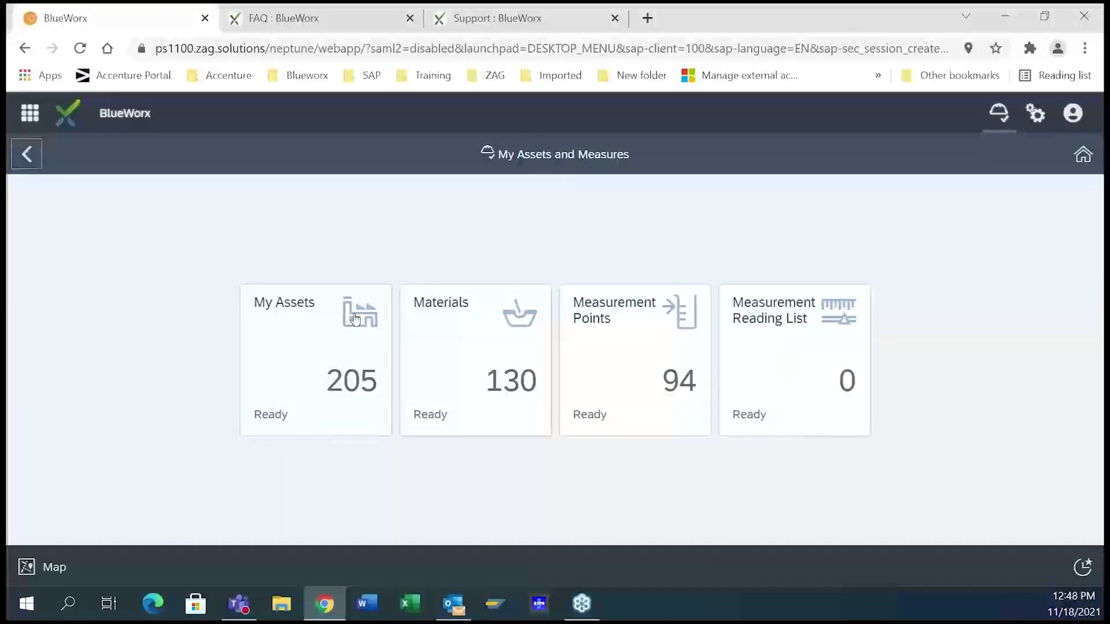
click(287, 325)
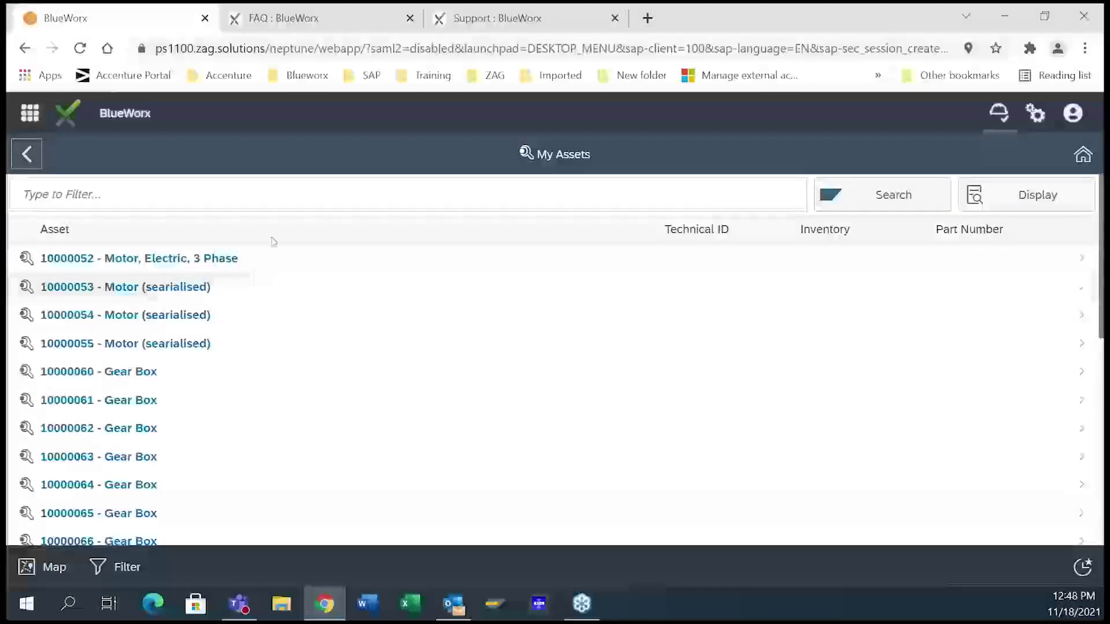
scroll(328, 375, down, 6)
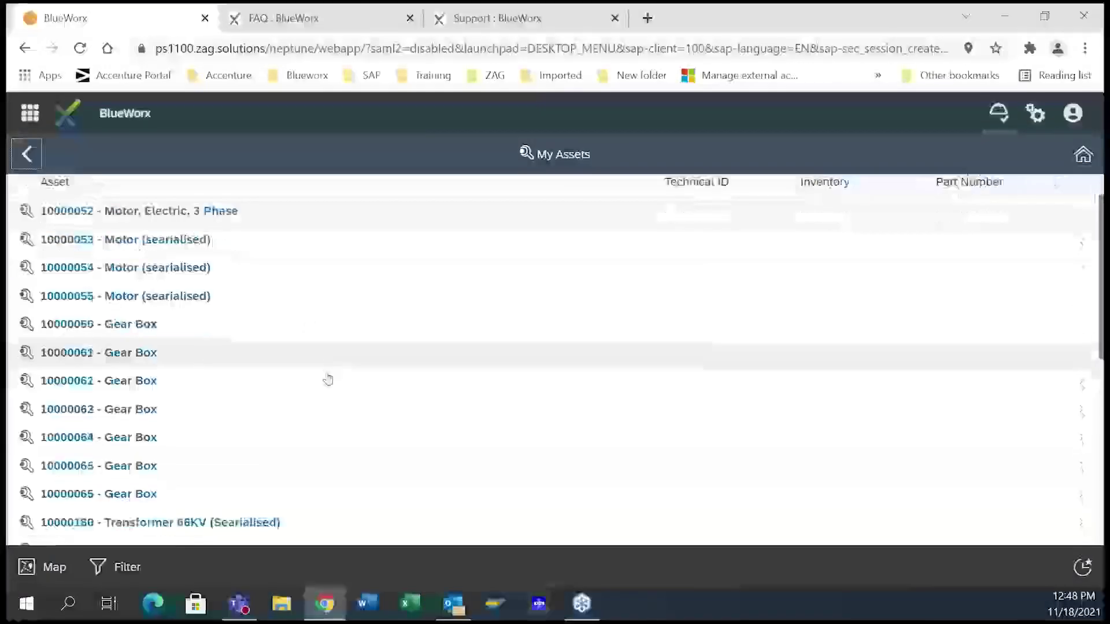
scroll(202, 383, up, 3)
scroll(202, 382, up, 5)
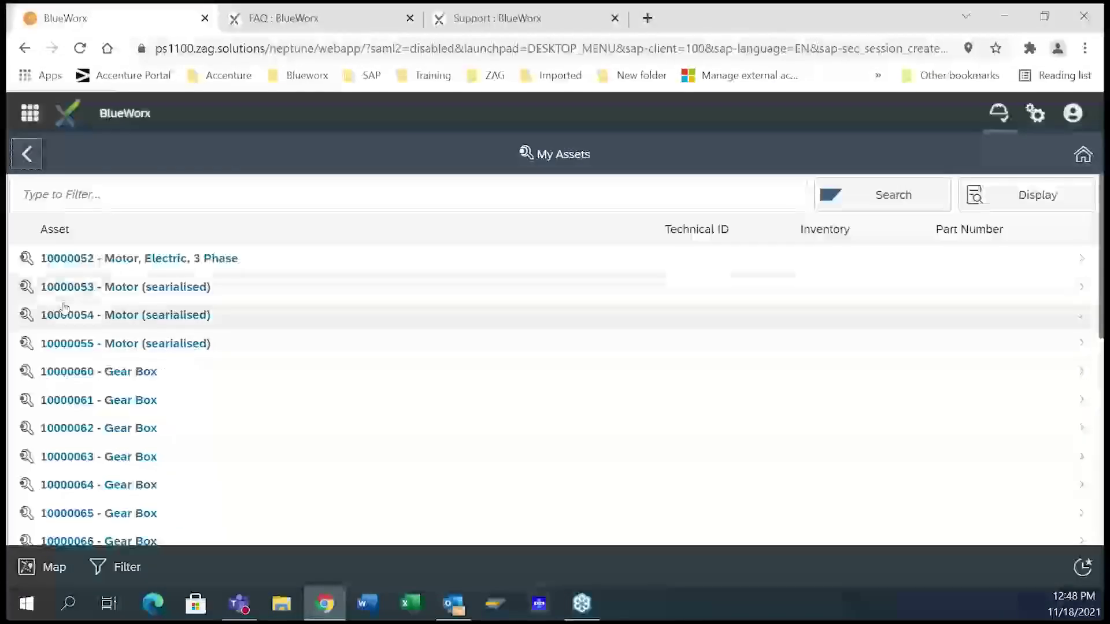
Open the Motor (searialised) equipment 10000054 and look through its general, manufacturer, location and structure details.
click(52, 316)
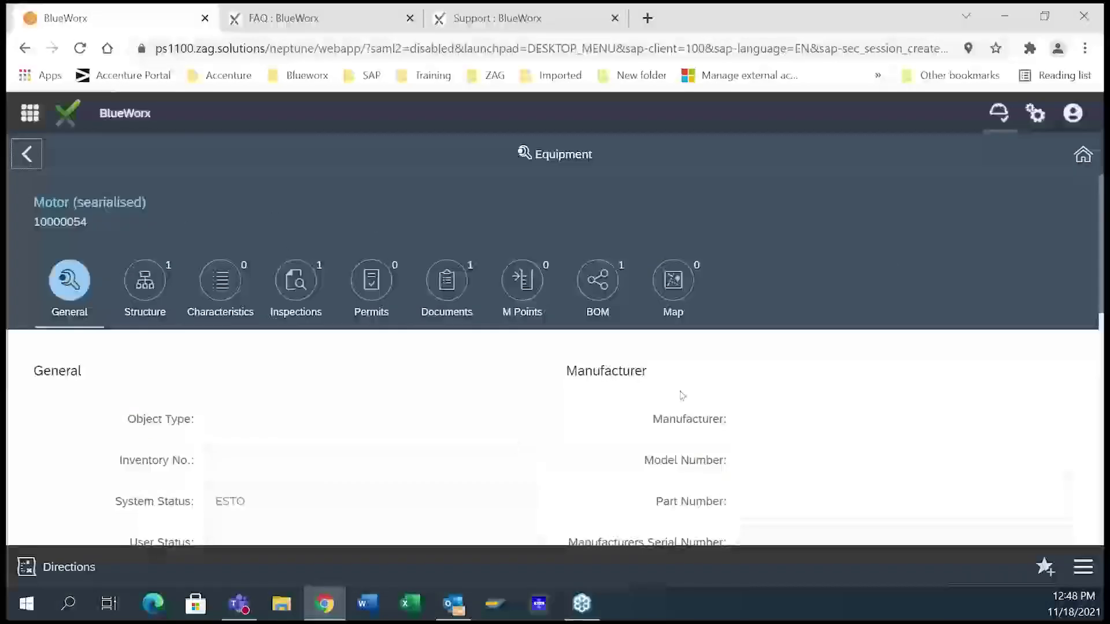
scroll(396, 338, down, 2)
scroll(489, 374, down, 3)
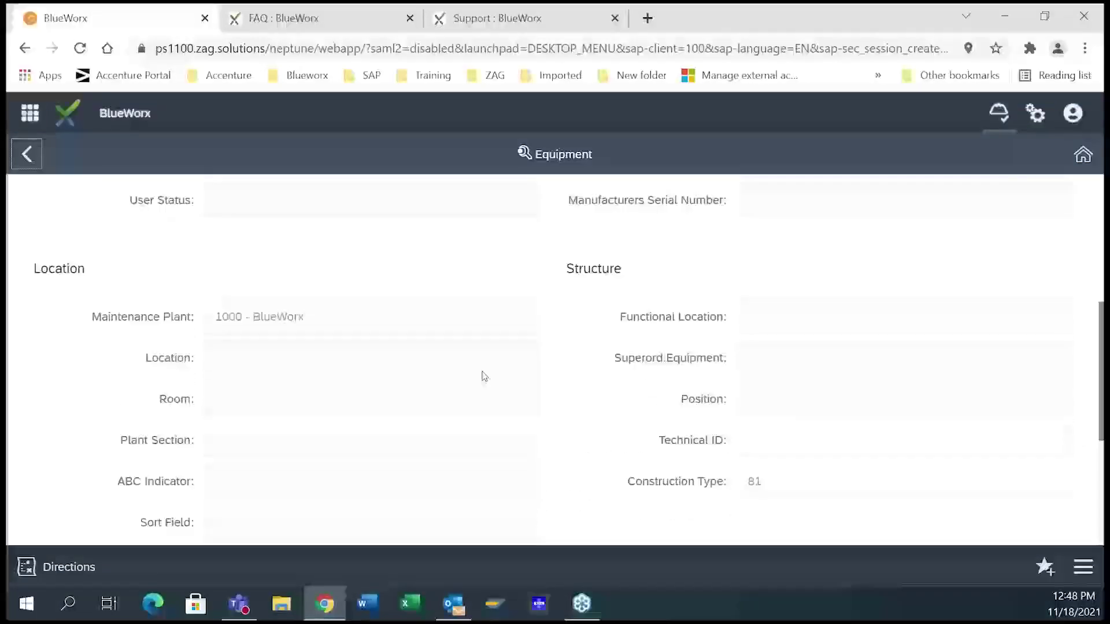
scroll(483, 376, up, 5)
View the motor's structure, inspections and documents sections in turn.
click(145, 282)
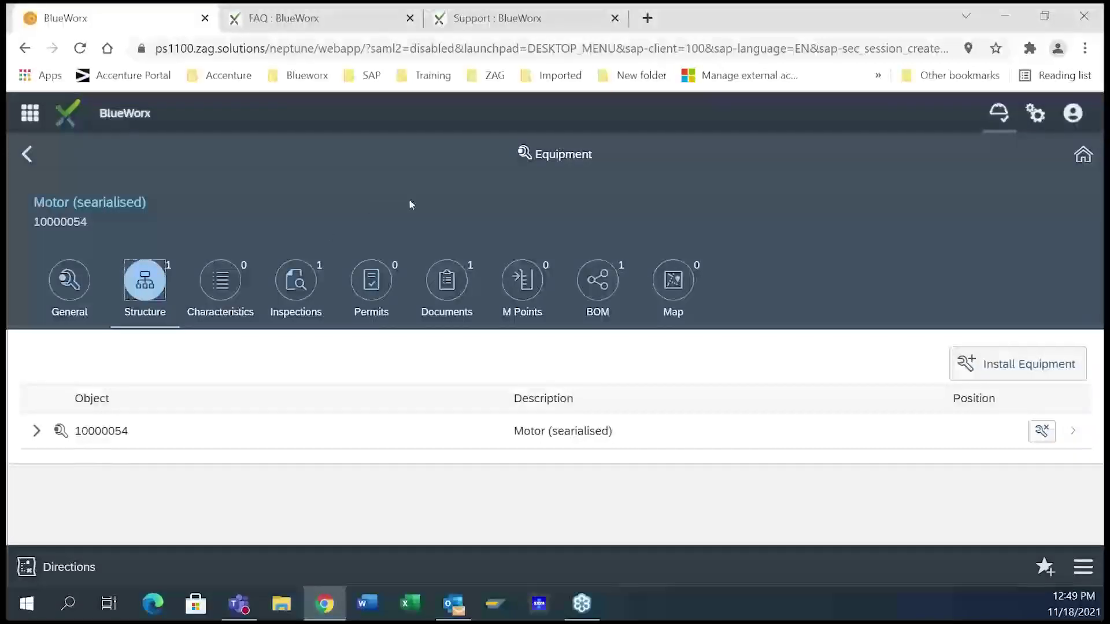
click(300, 290)
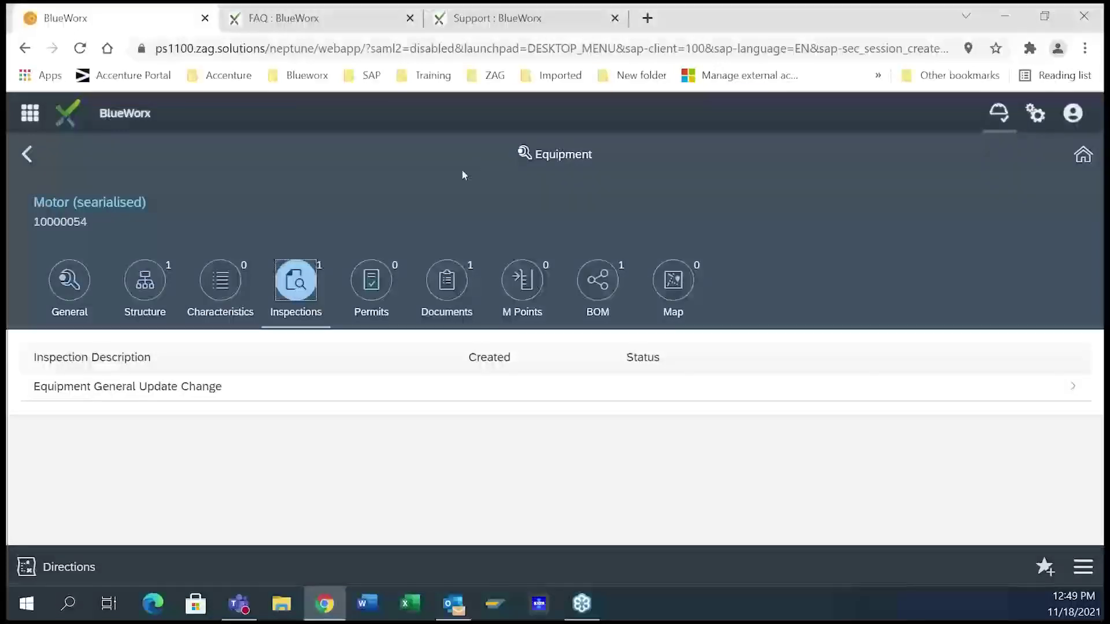
click(446, 281)
scroll(269, 325, down, 1)
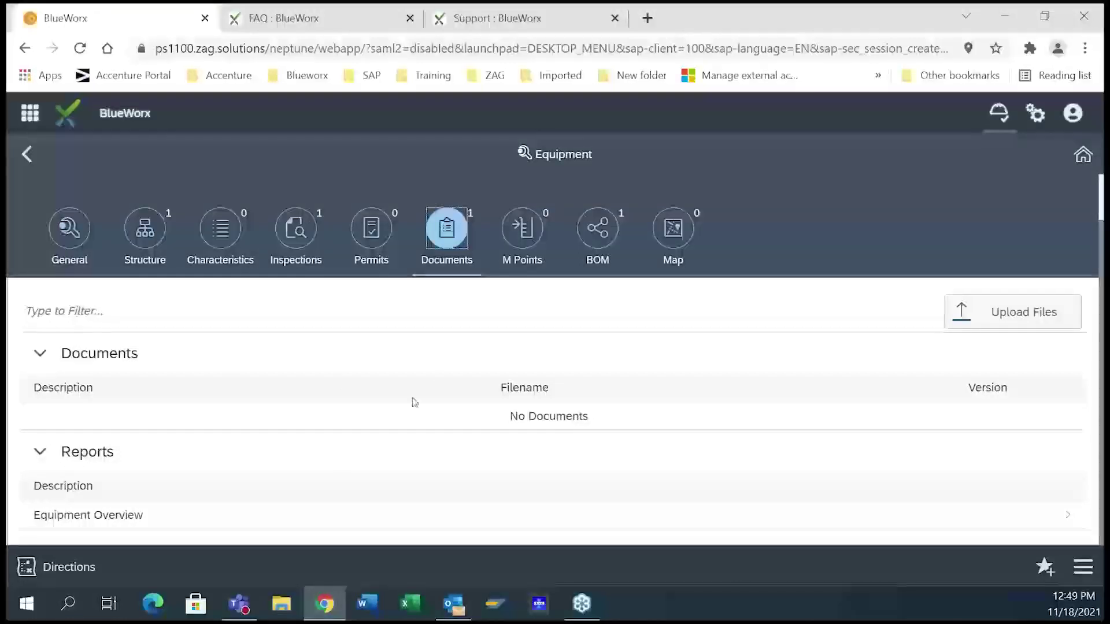
View the motor's BOM, expand the material BOM of material 81, close it and return to the asset list.
click(594, 238)
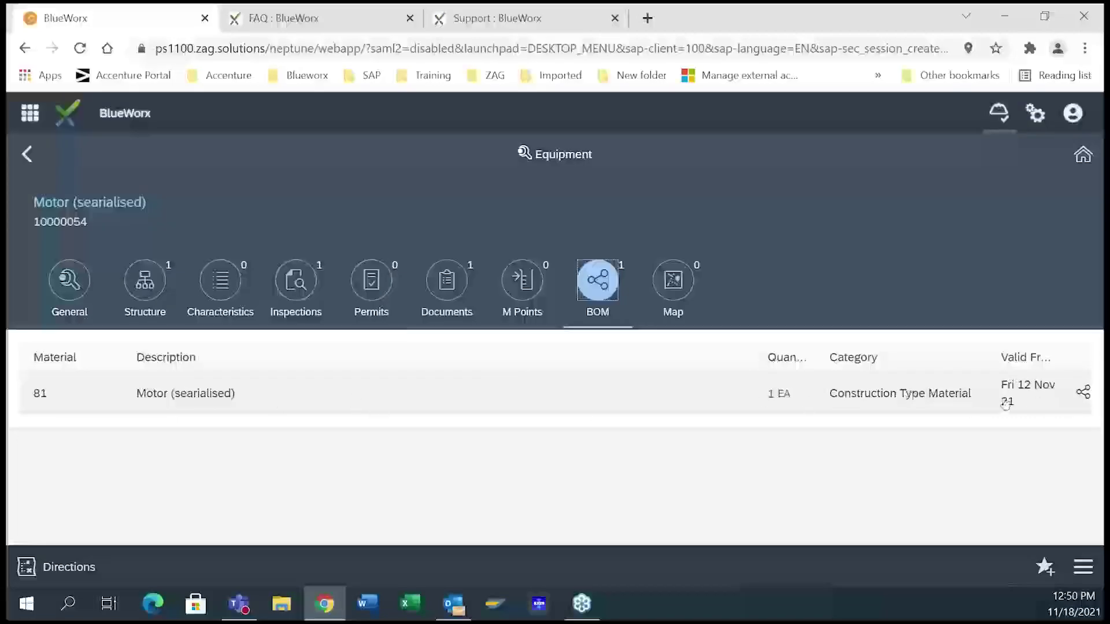
click(490, 412)
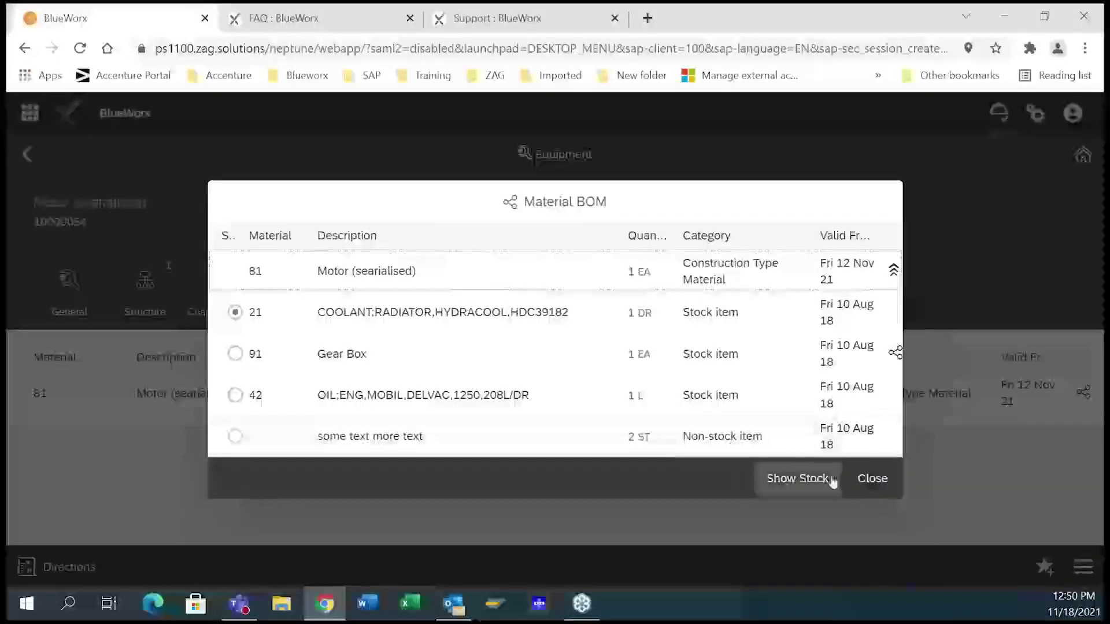
click(887, 490)
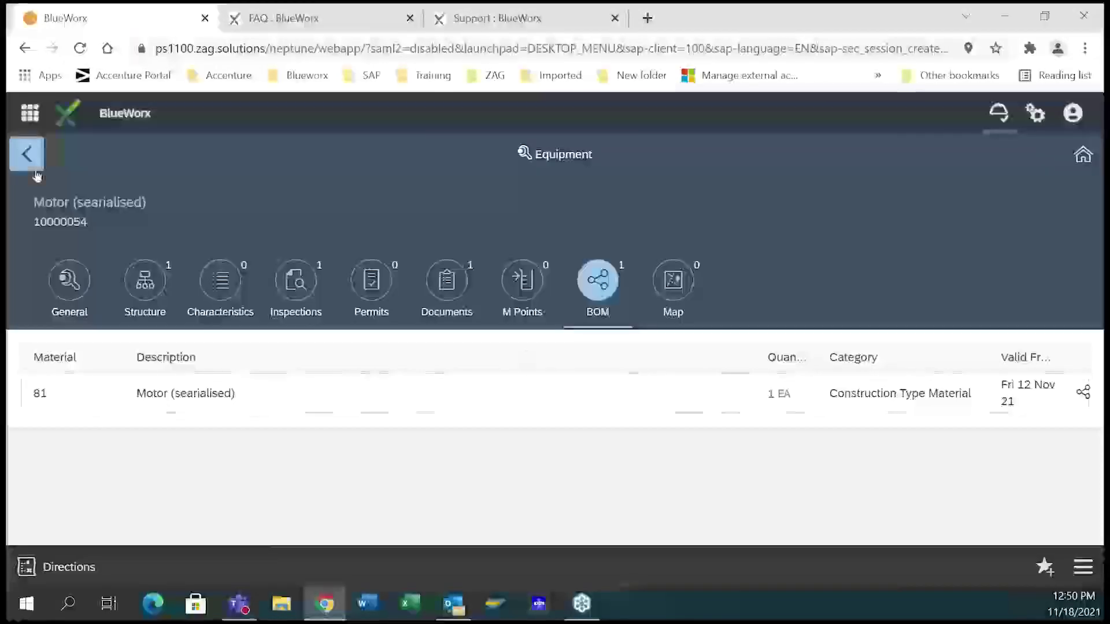
click(36, 171)
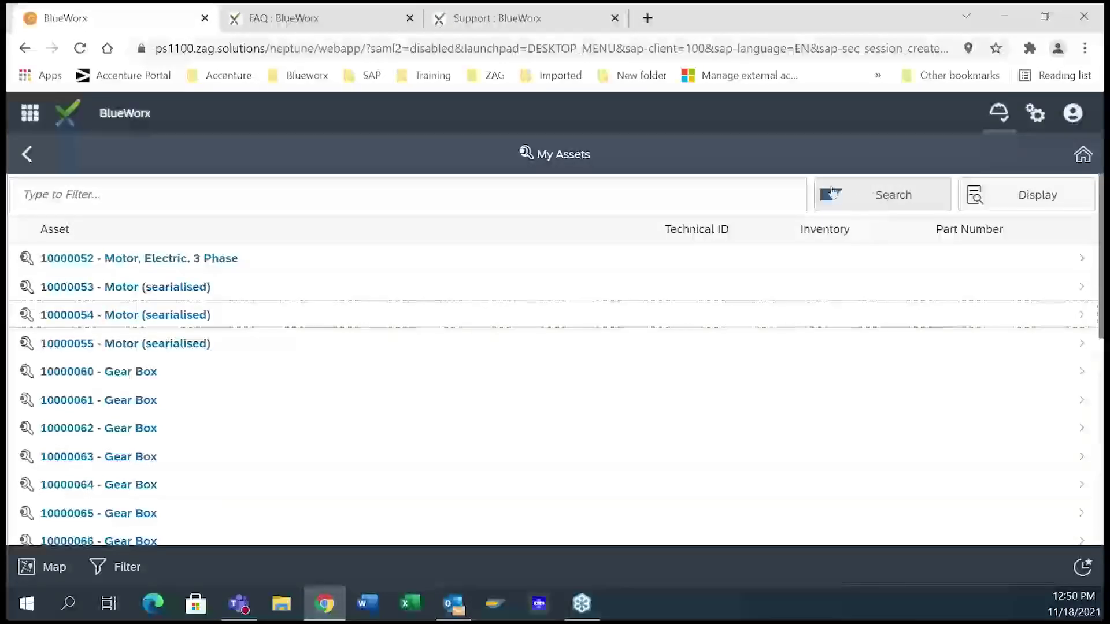
Search SAP online for assets with the description 66KV in maintenance plant 1000 - BlueWorx and look through the results.
click(860, 194)
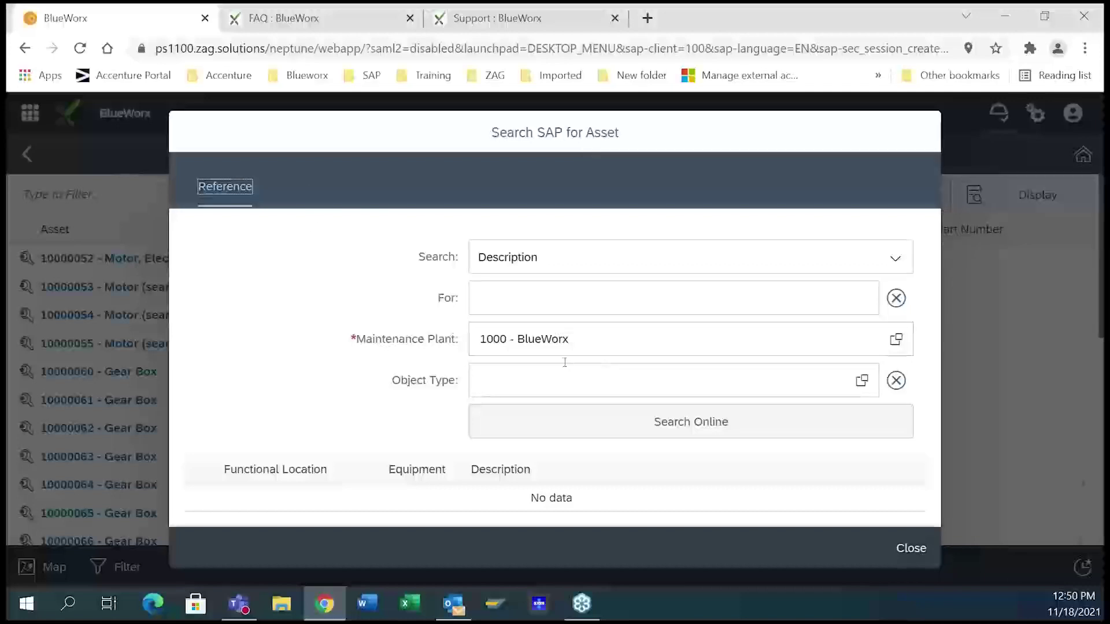
click(548, 297)
text(66KV)
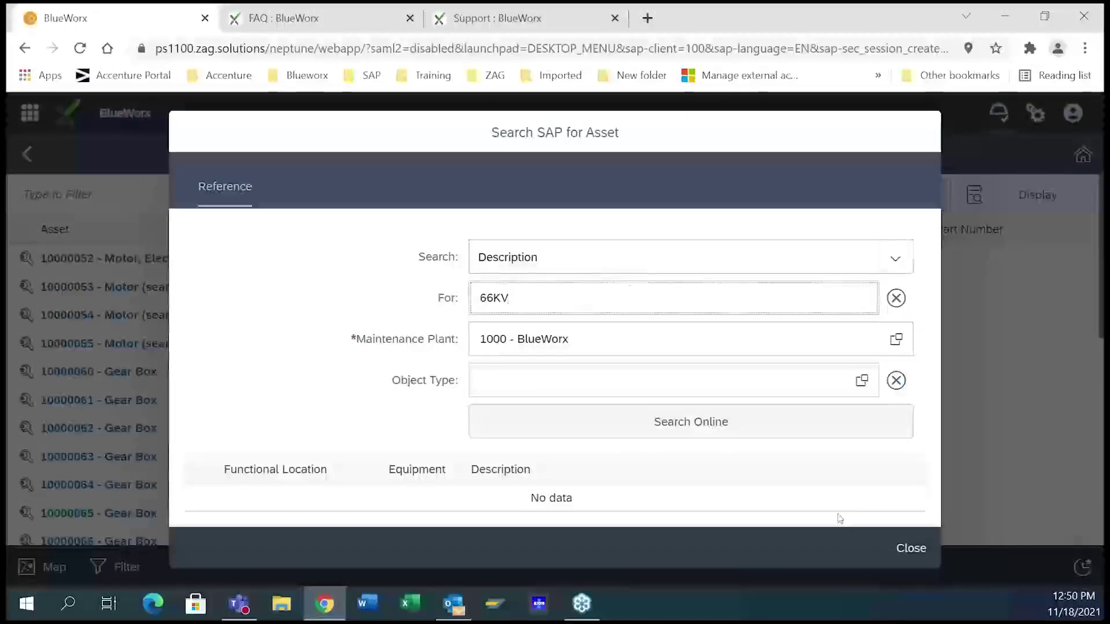
click(720, 425)
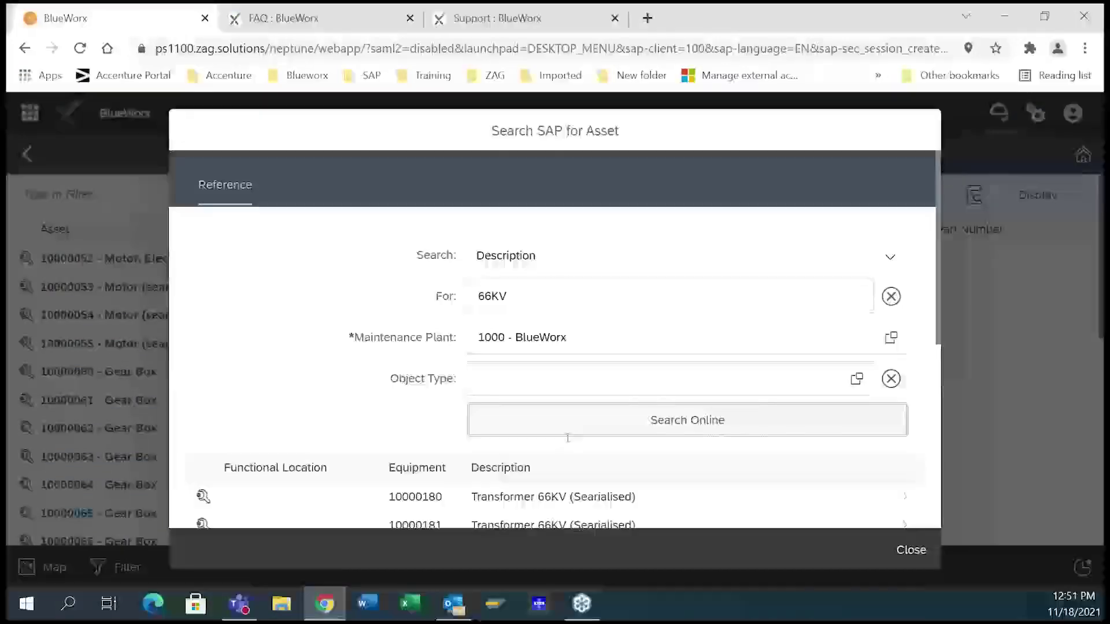
scroll(568, 438, down, 3)
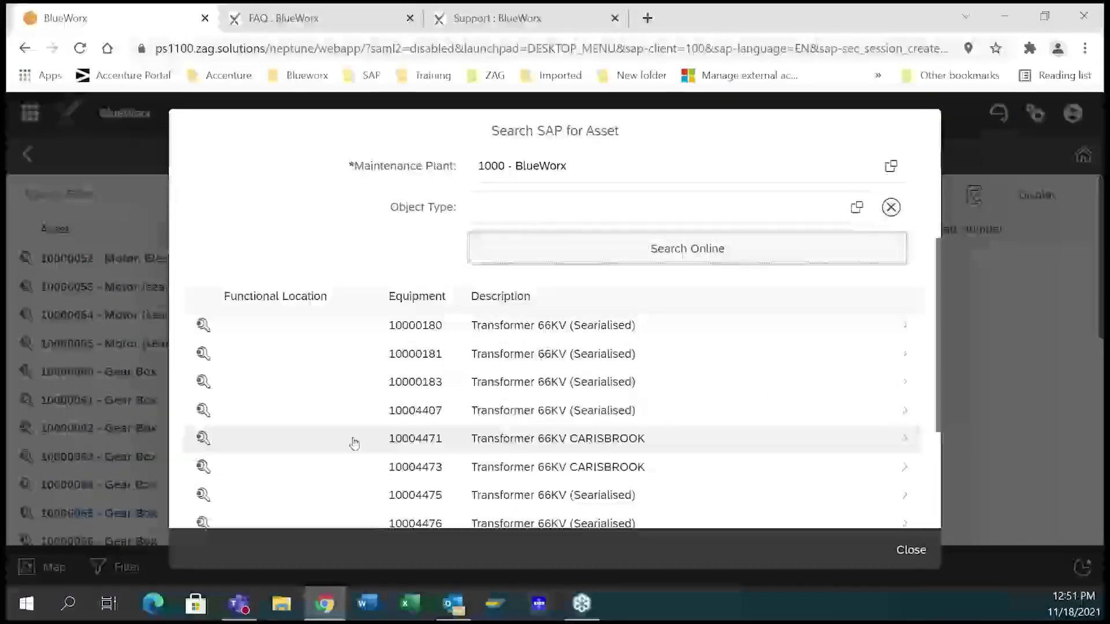
scroll(353, 442, down, 3)
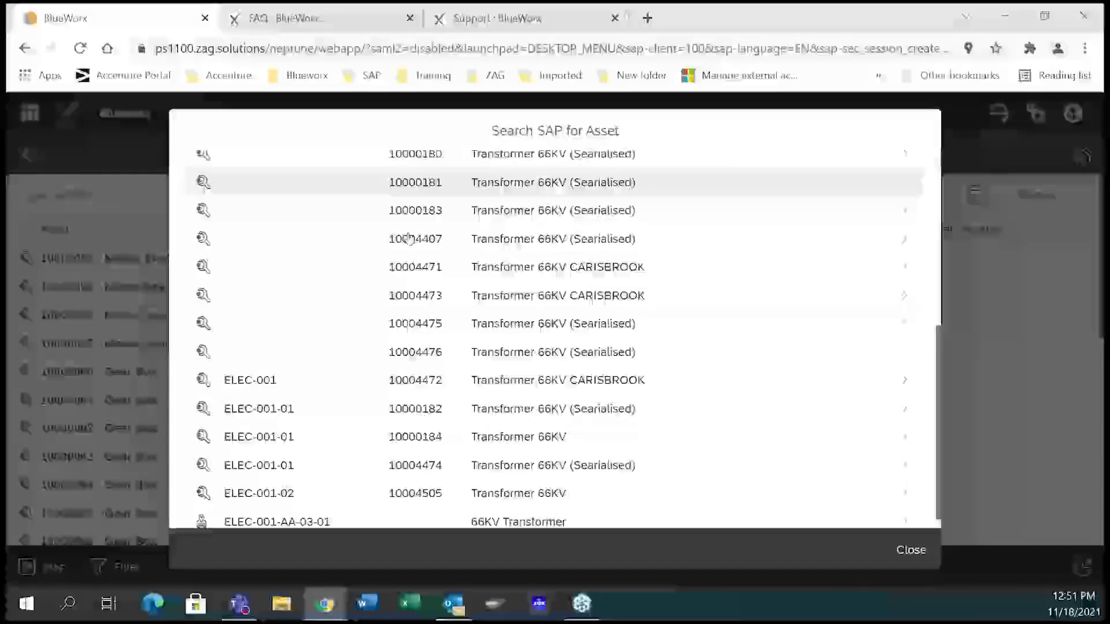
scroll(436, 344, up, 2)
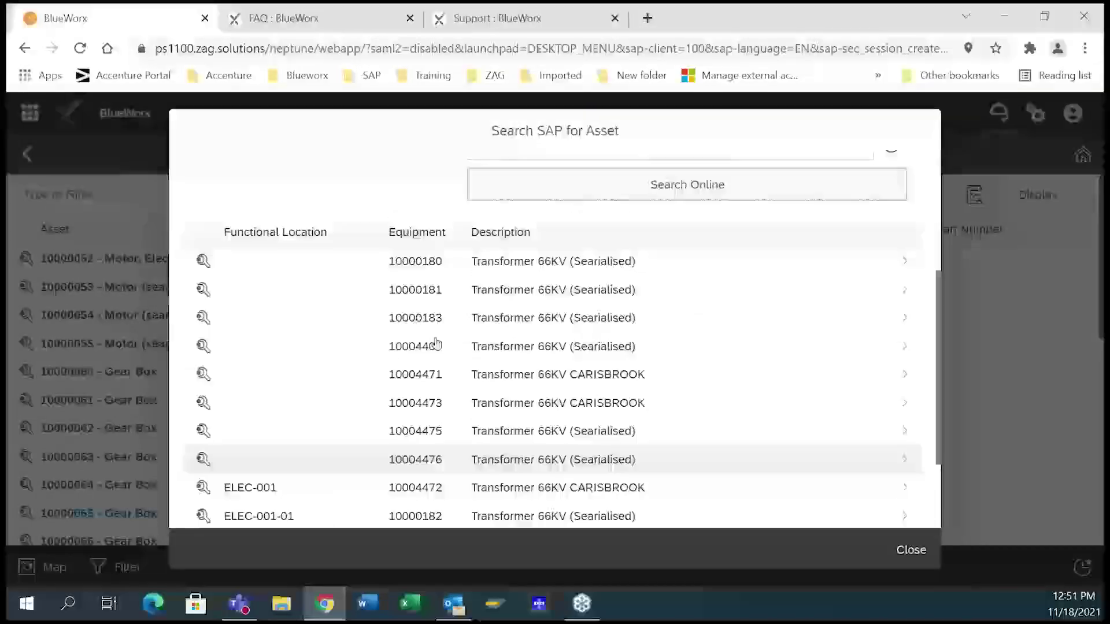
scroll(436, 344, up, 1)
Open the Transformer 66KV (Searialised) equipment 10000181 from the search results and look through its general details.
click(572, 332)
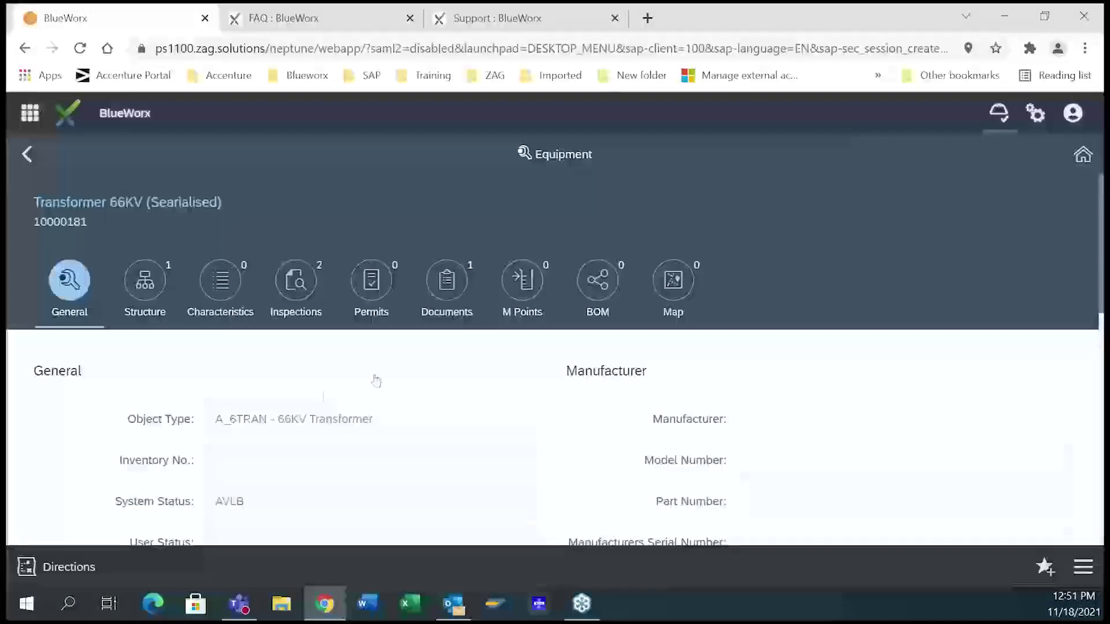
scroll(449, 400, down, 1)
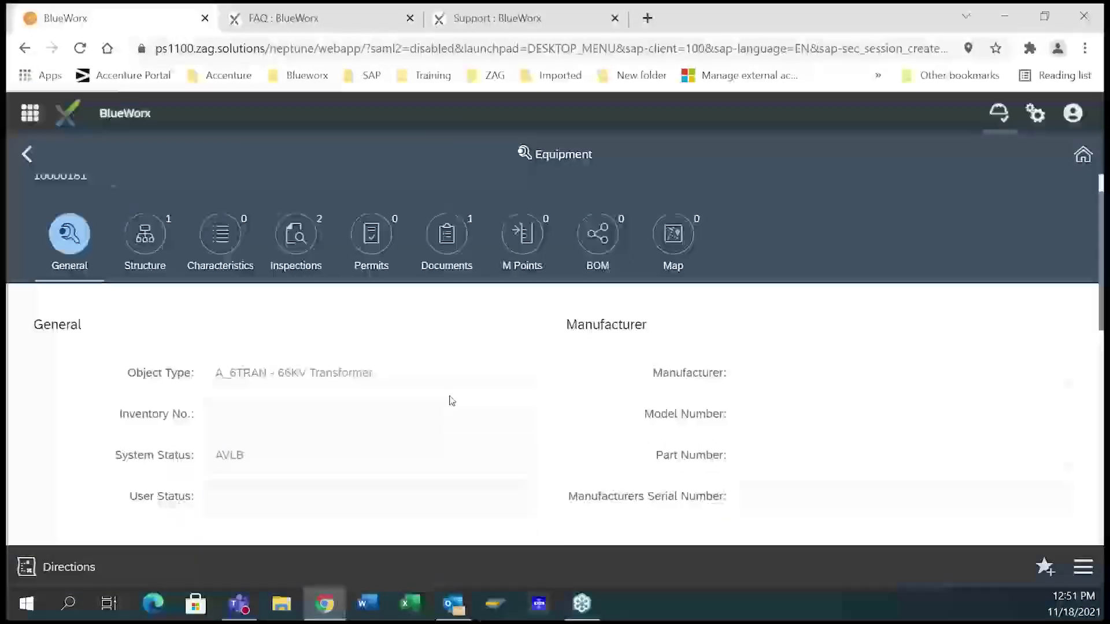
scroll(451, 400, down, 5)
scroll(448, 402, up, 6)
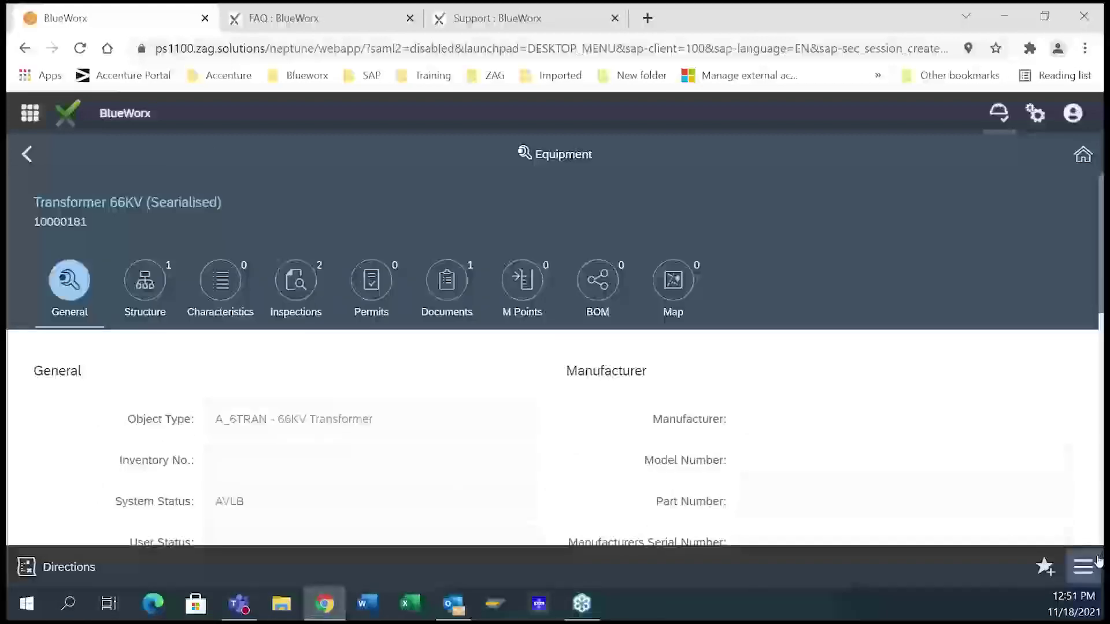
Show the transformer's additional actions, dismiss them and return to the My Assets and Measures overview.
click(1083, 566)
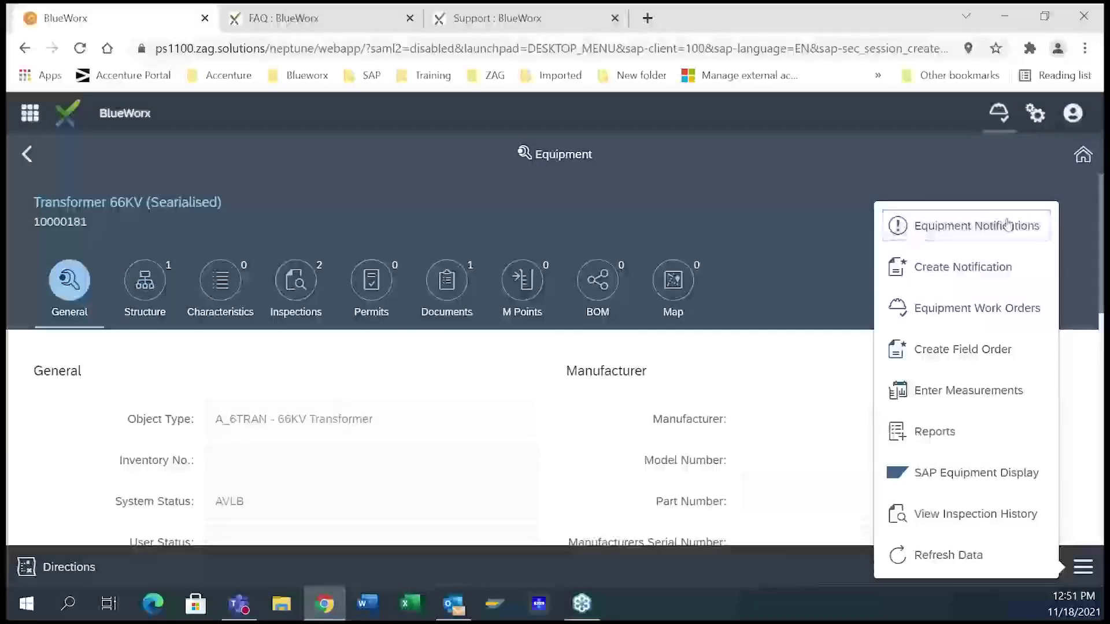
click(844, 224)
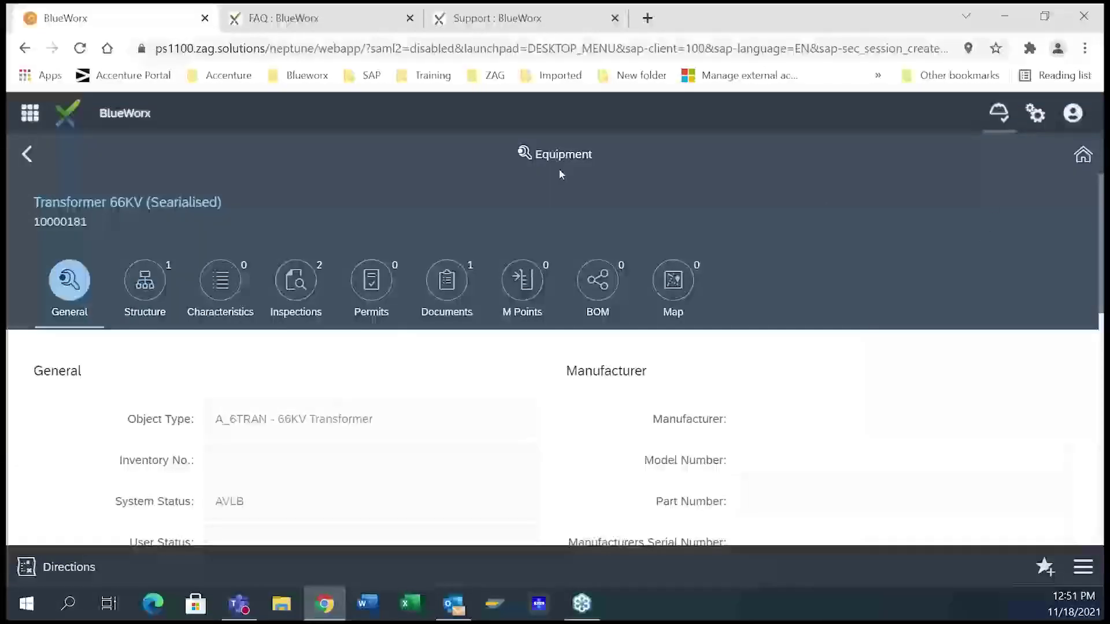
click(33, 154)
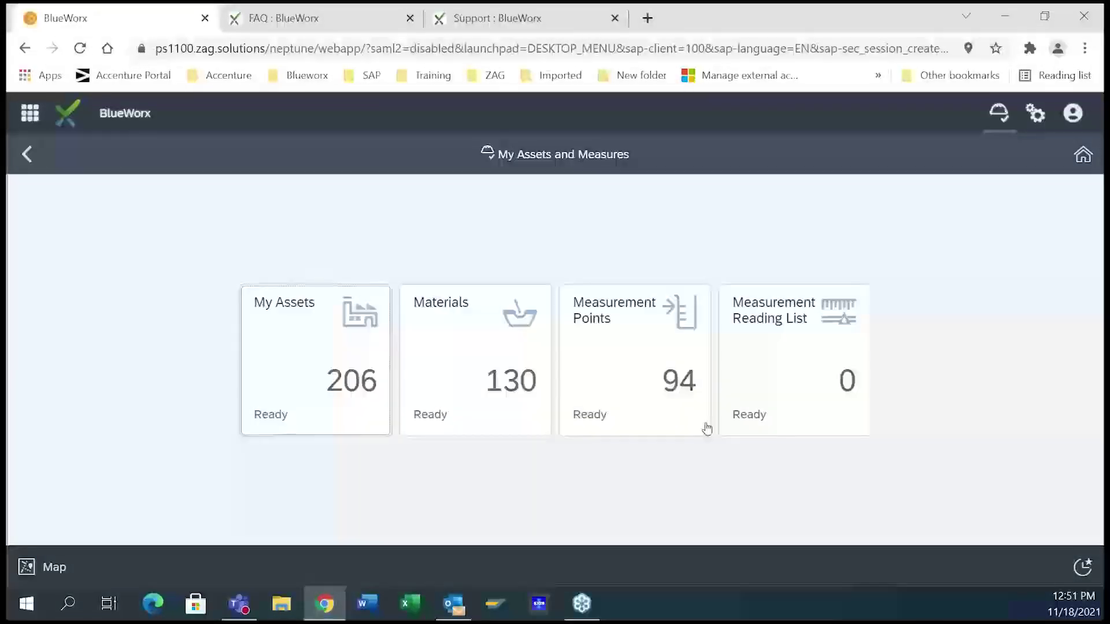
Search materials in the BlueWorx plant's Warehouse storage location and open the stock of Bulb, LED 30w, Osram model 65675.
click(473, 330)
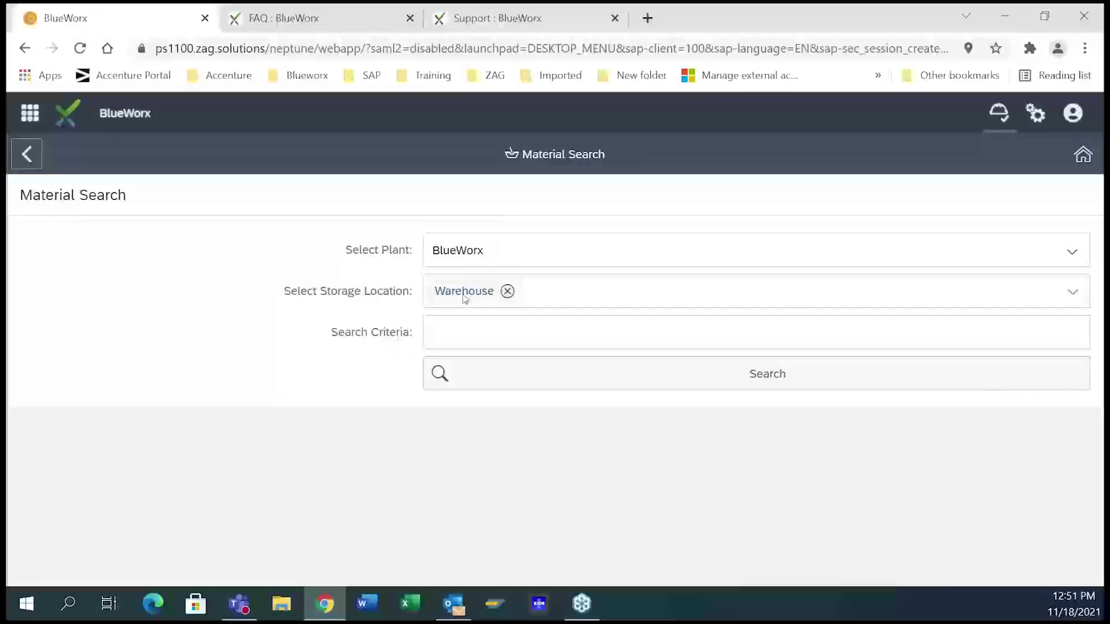
click(657, 381)
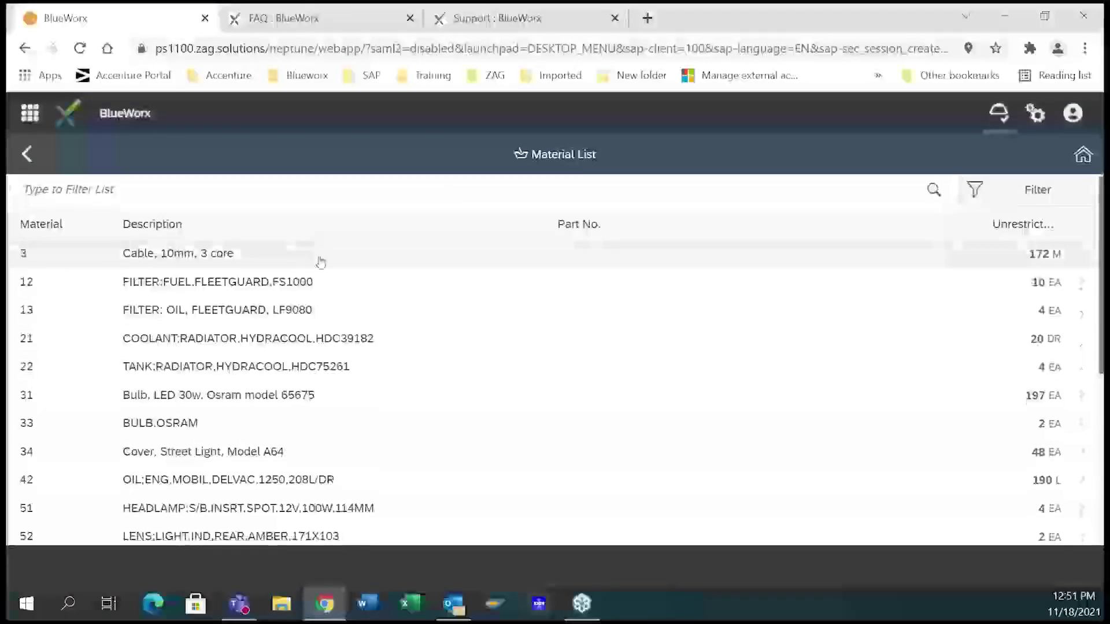
scroll(324, 263, down, 3)
click(347, 322)
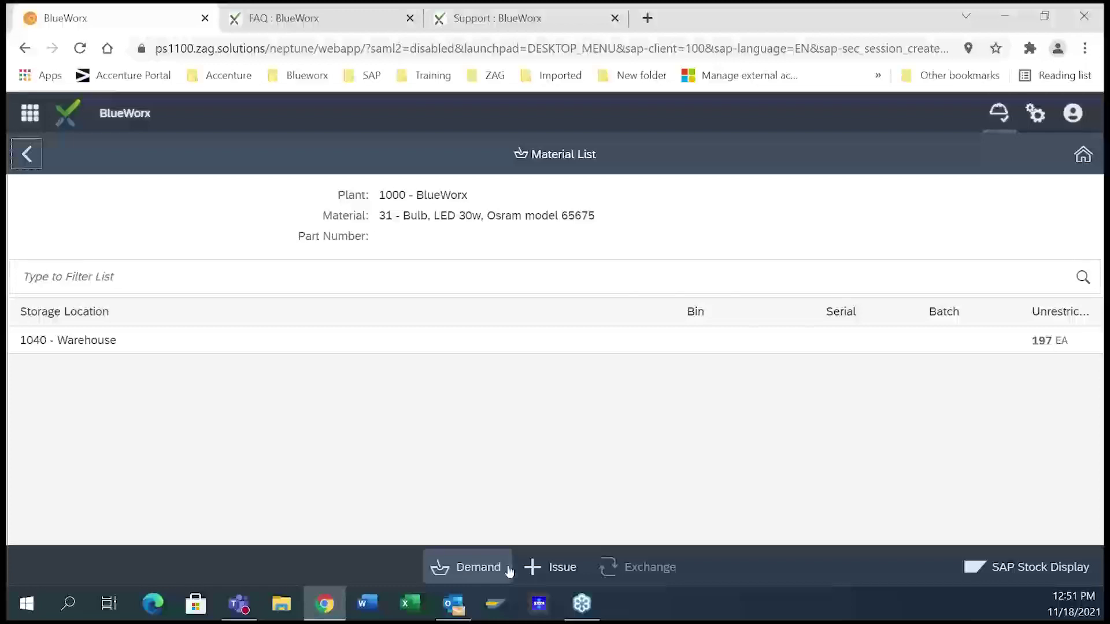
Issue 1 EA of the bulb from the 1040 - Warehouse stock to the Daily Truck Inspection order, dated Thu 18 Nov 21.
click(556, 572)
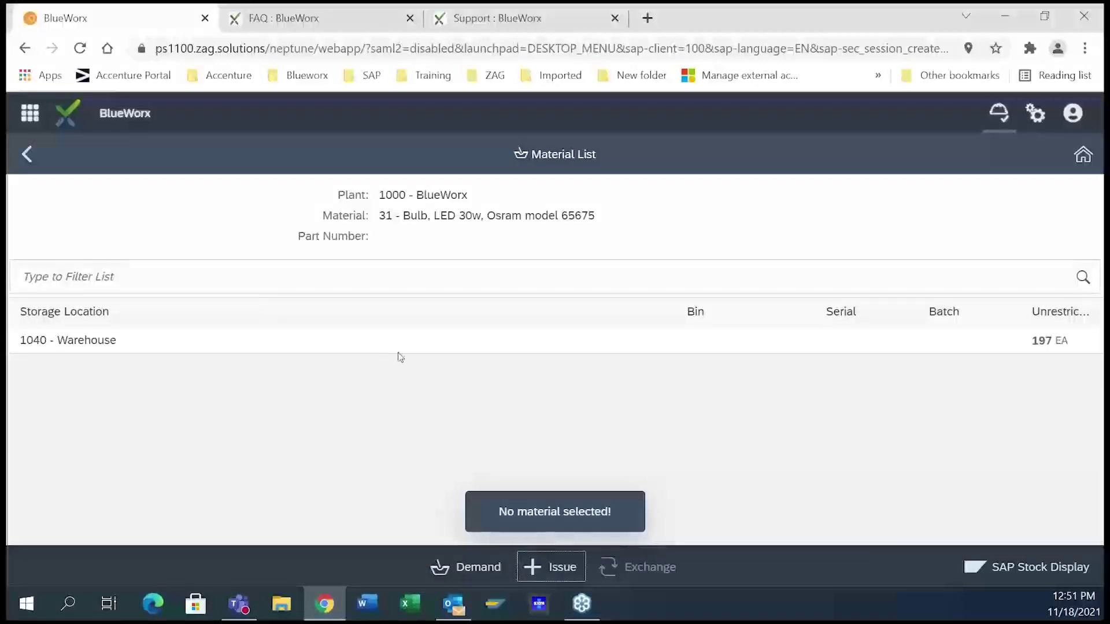
click(660, 339)
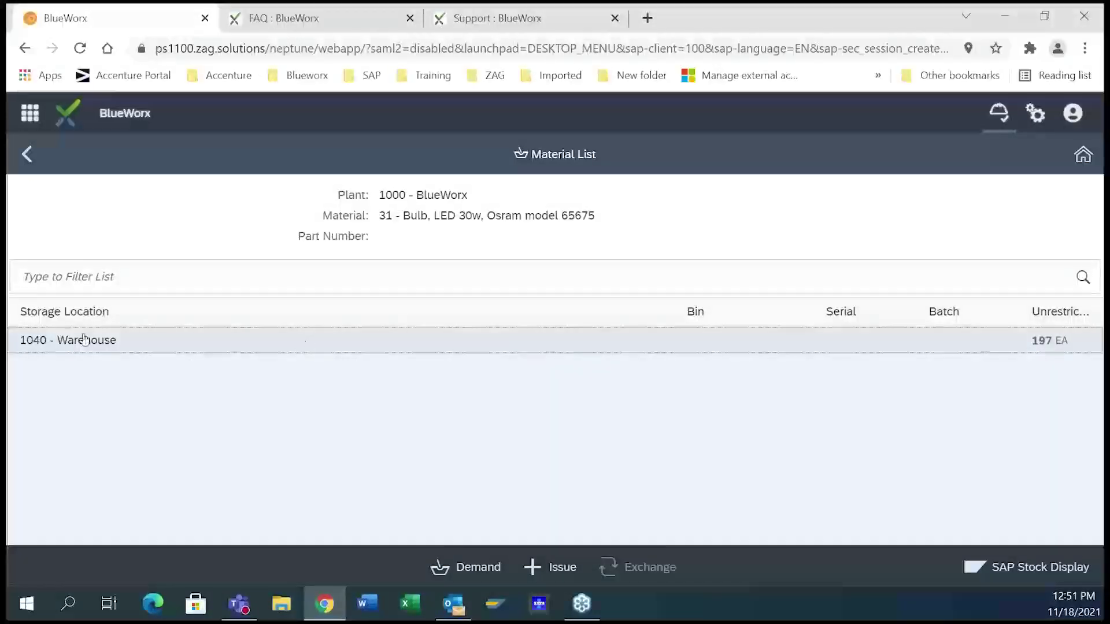
click(555, 567)
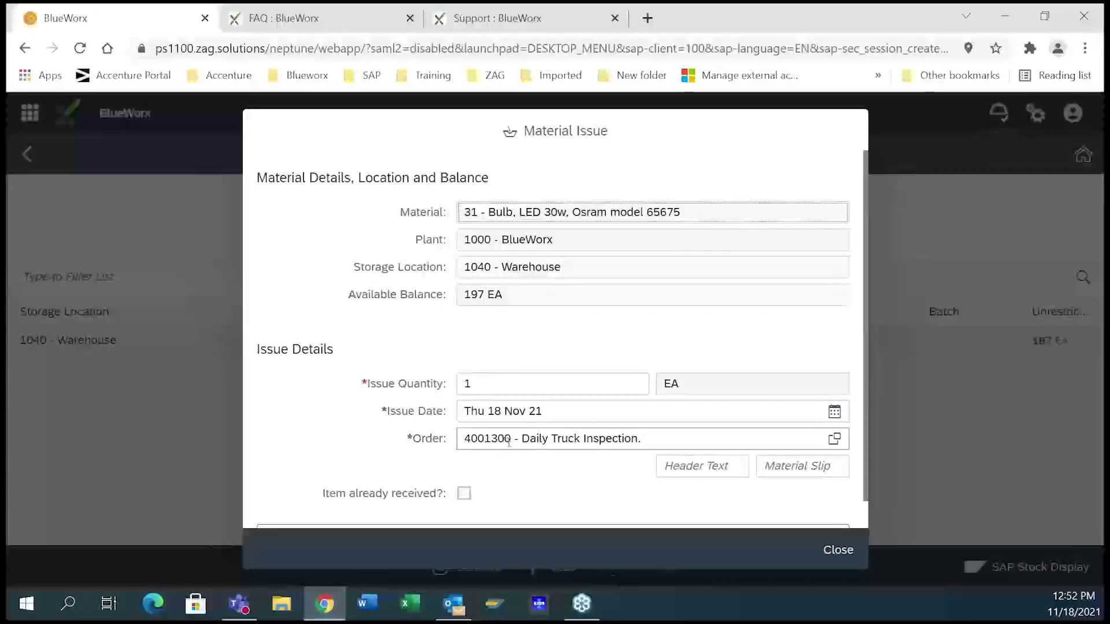
triple_click(531, 442)
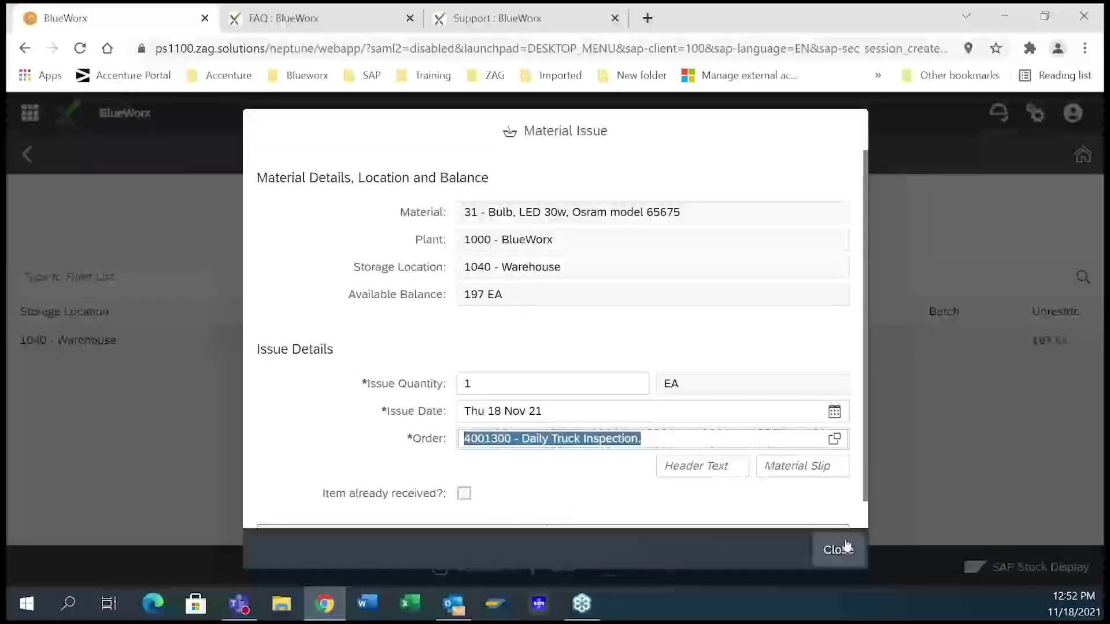
scroll(507, 475, down, 2)
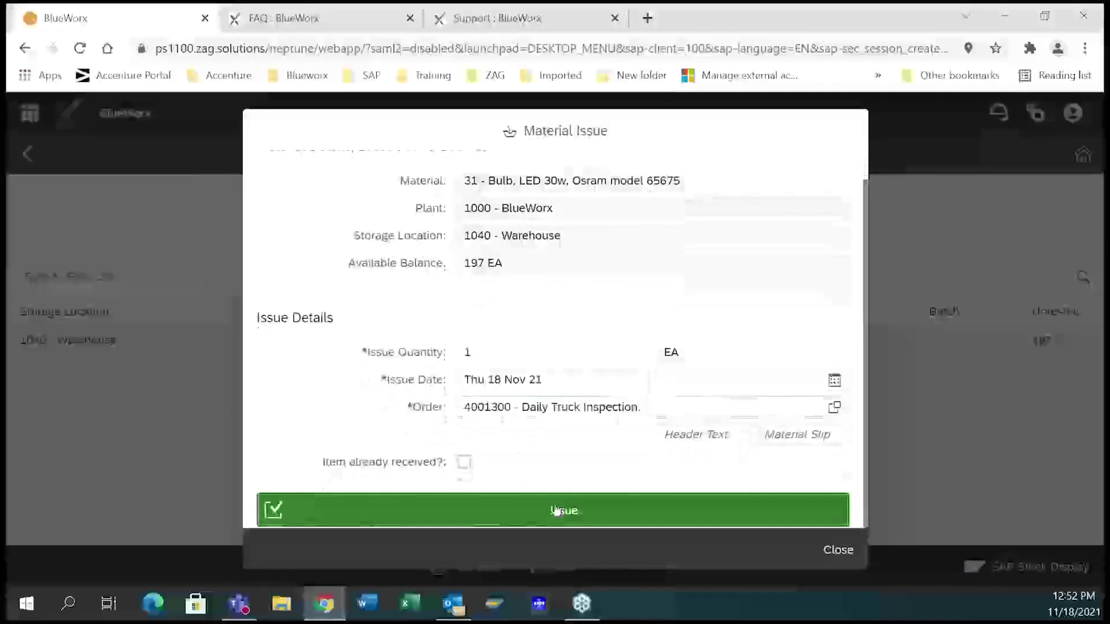
click(554, 510)
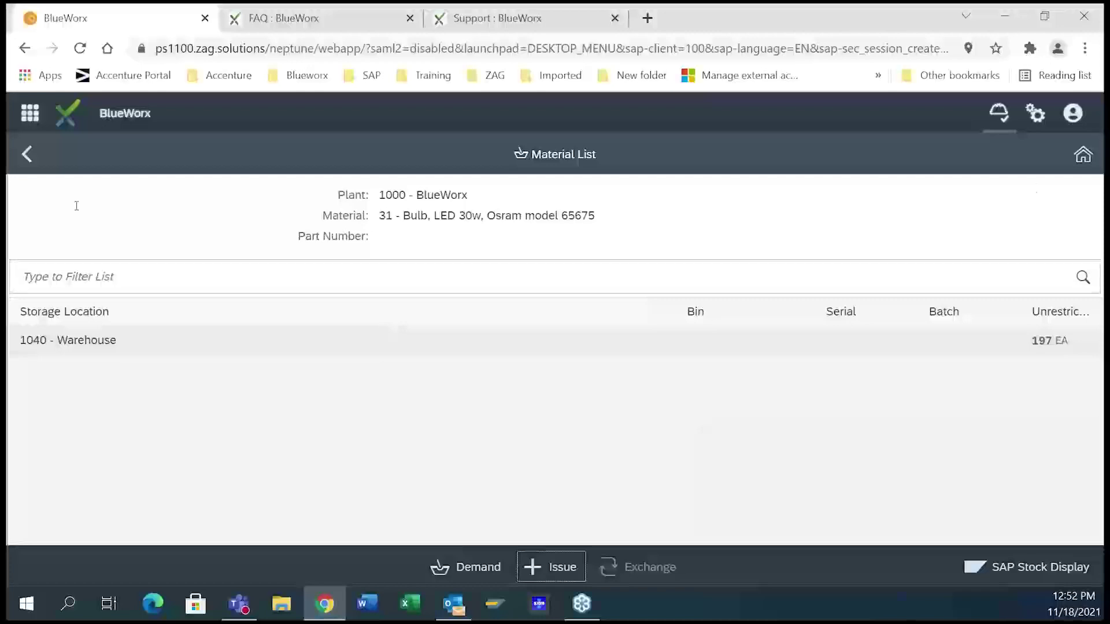
Leave the material search and open measurement point 21, Residual Strength, of Pole 71759 from the Measurement Points list to view its details.
click(26, 154)
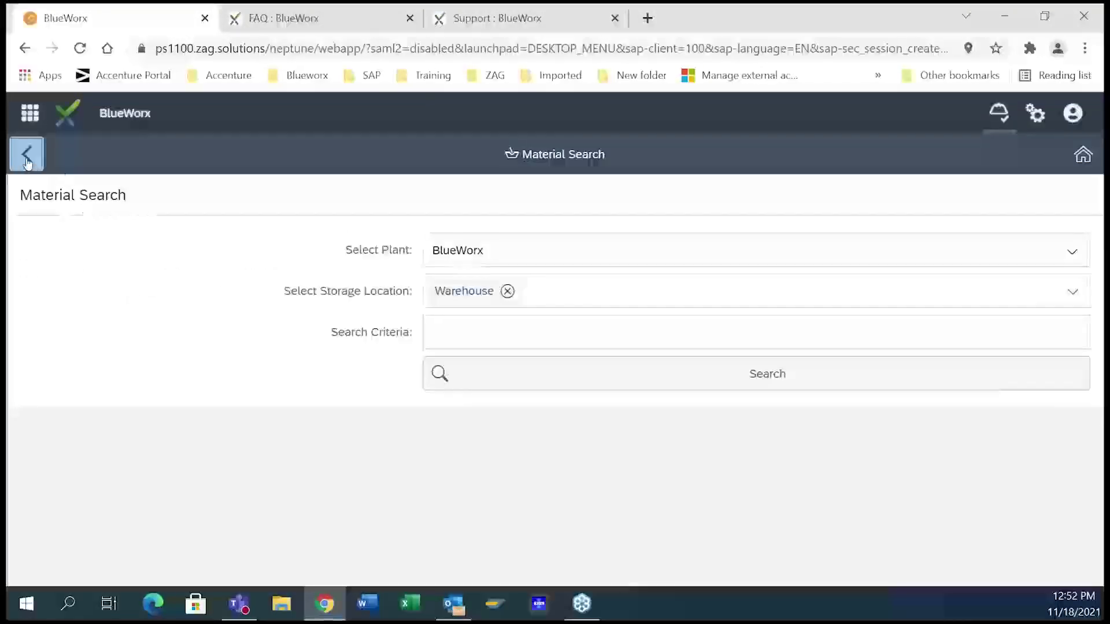
click(26, 155)
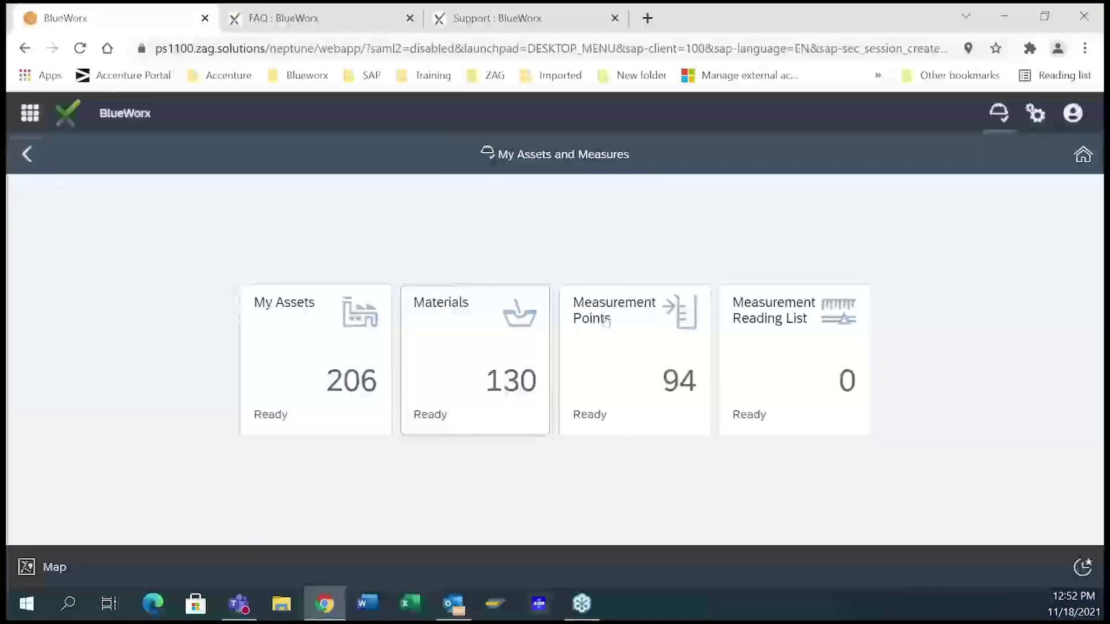
click(631, 365)
scroll(269, 261, down, 10)
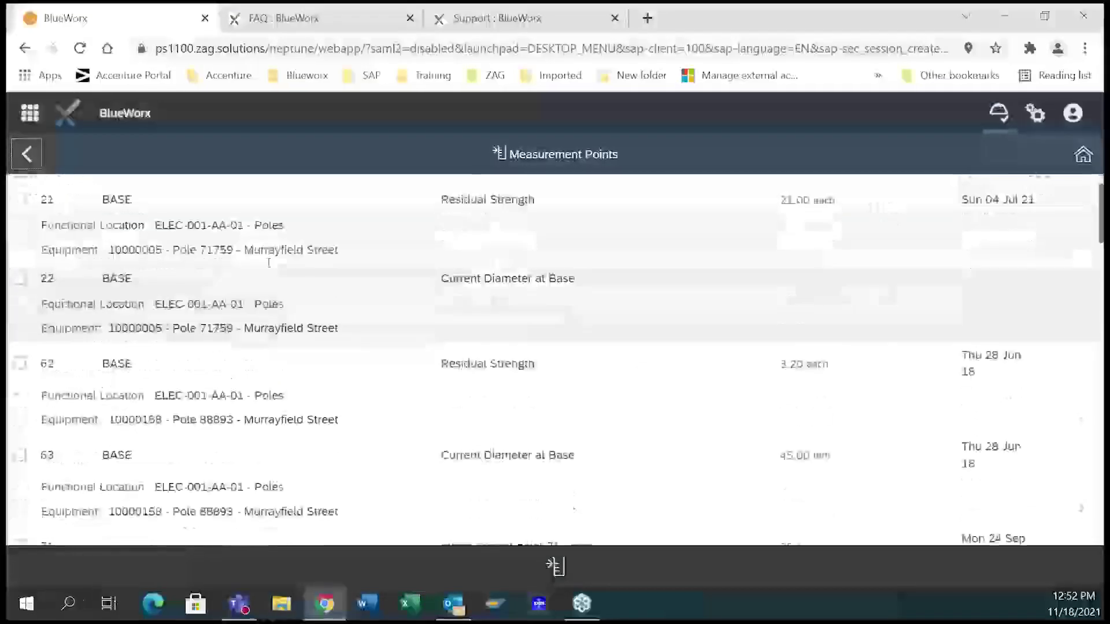
scroll(256, 319, up, 10)
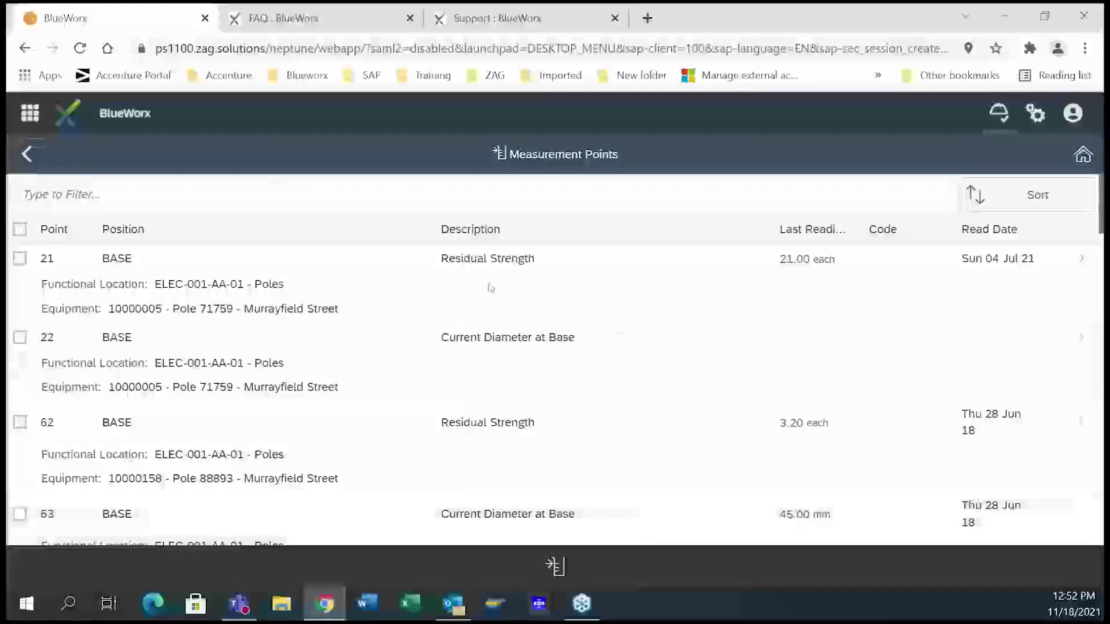
click(490, 287)
scroll(256, 289, down, 2)
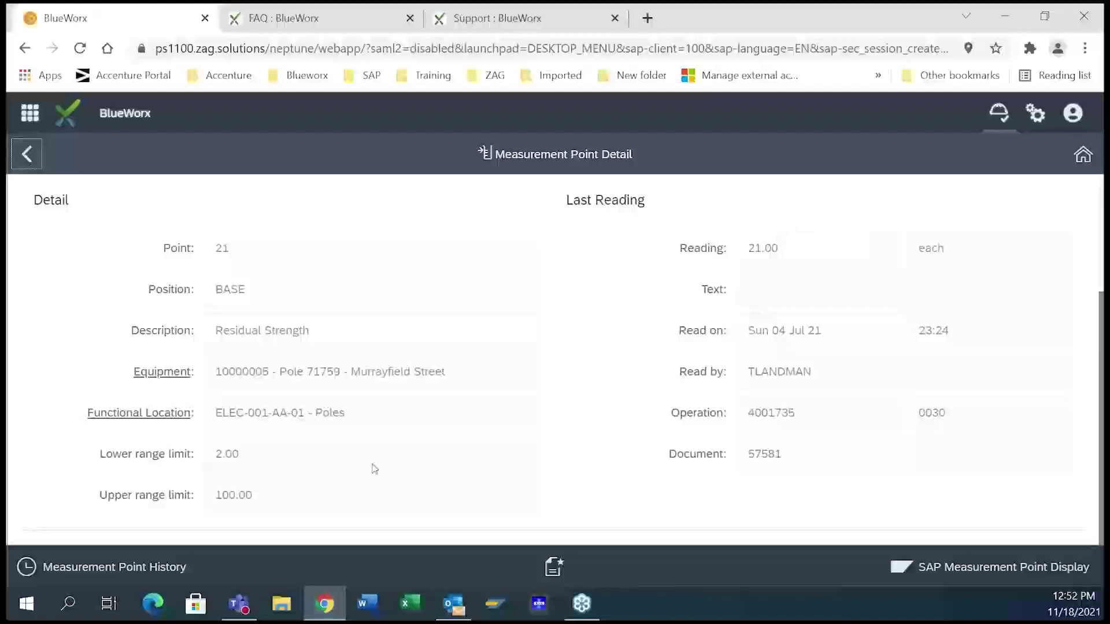
Record and save a reading of 22 for the Residual Strength measurement point, and return to the My Assets and Measures overview.
click(559, 568)
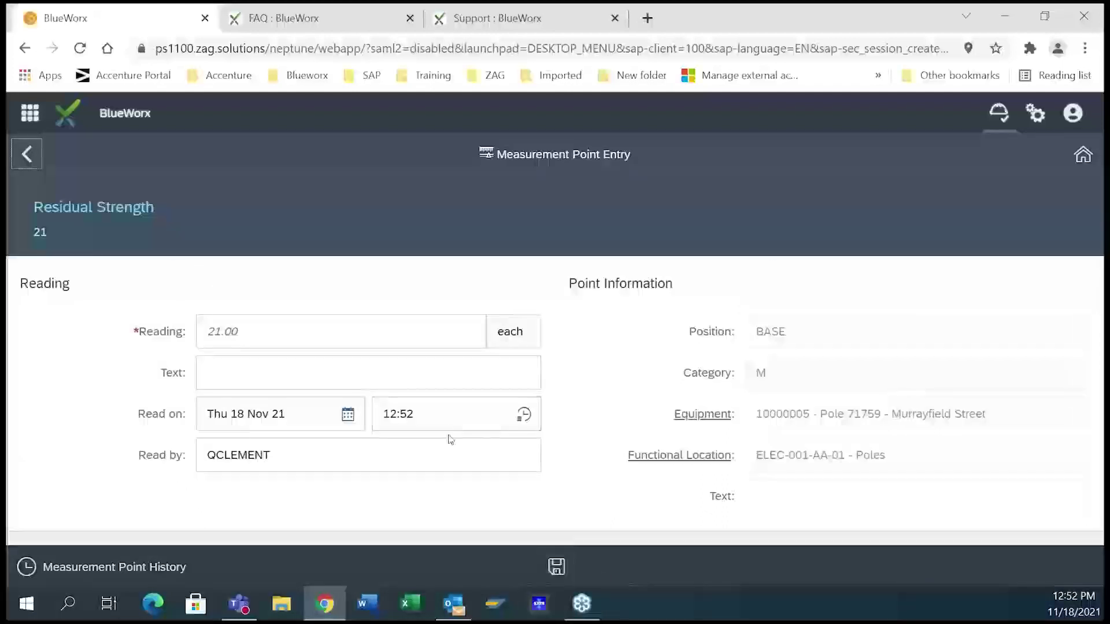
click(272, 338)
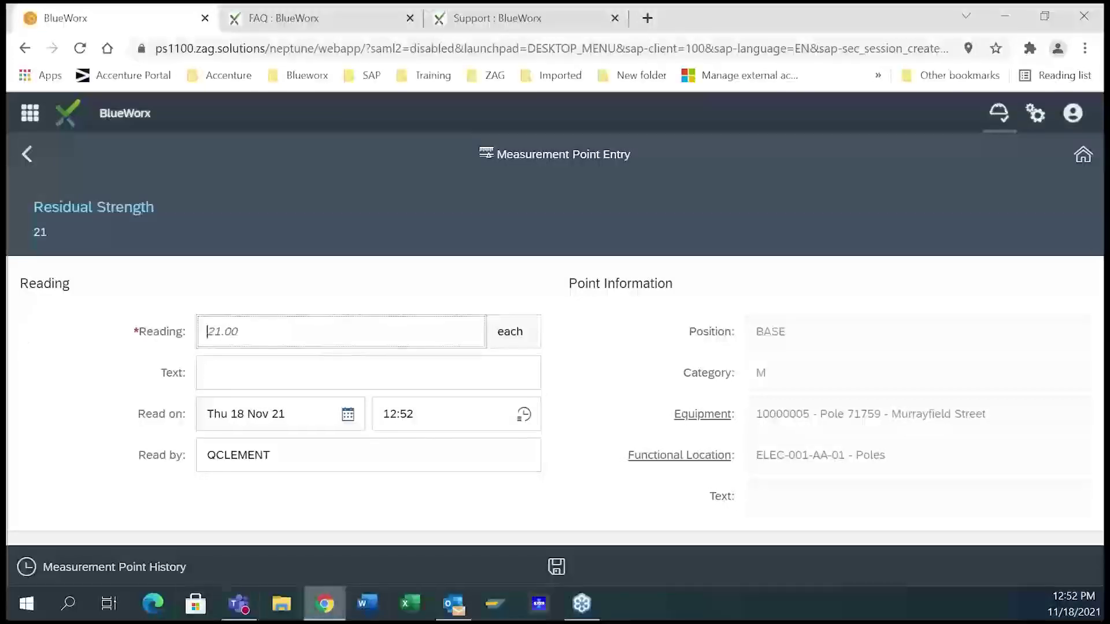
text(22)
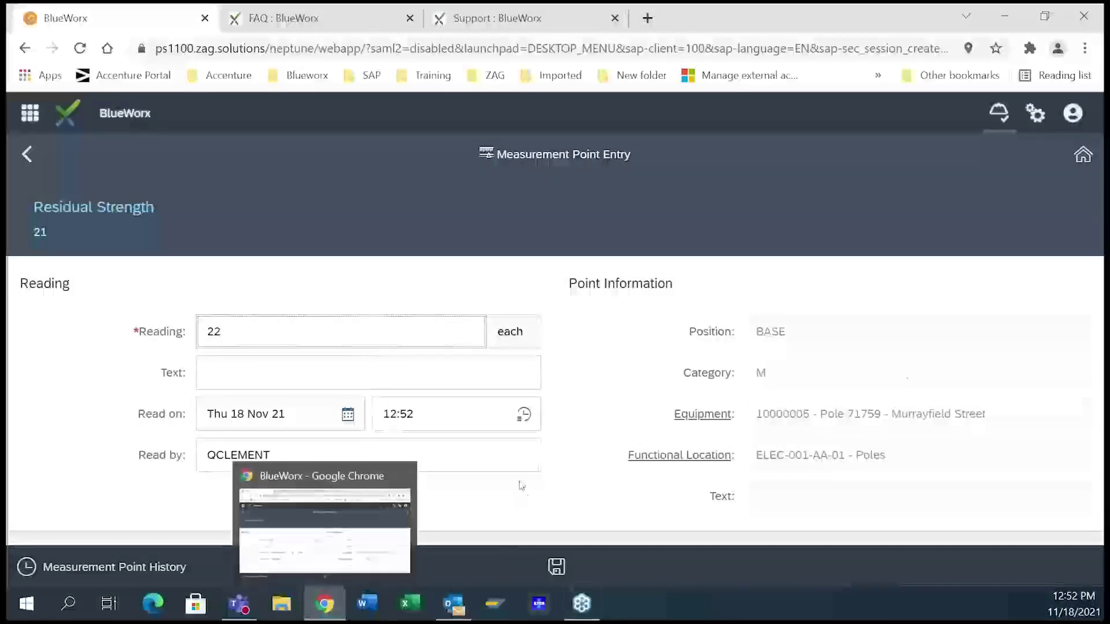
click(556, 567)
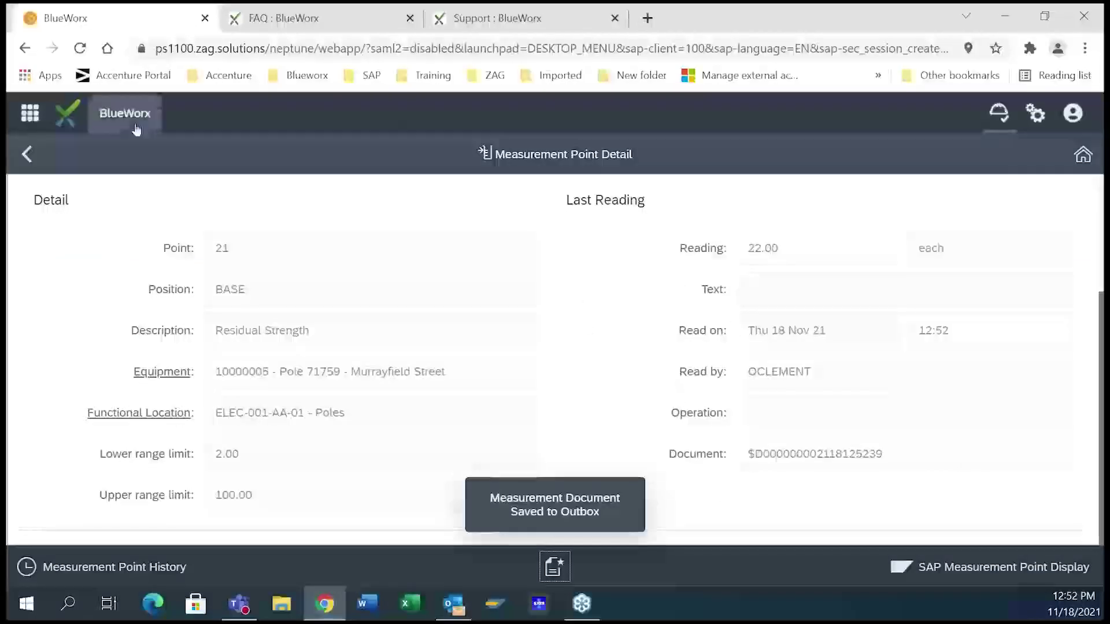
click(28, 154)
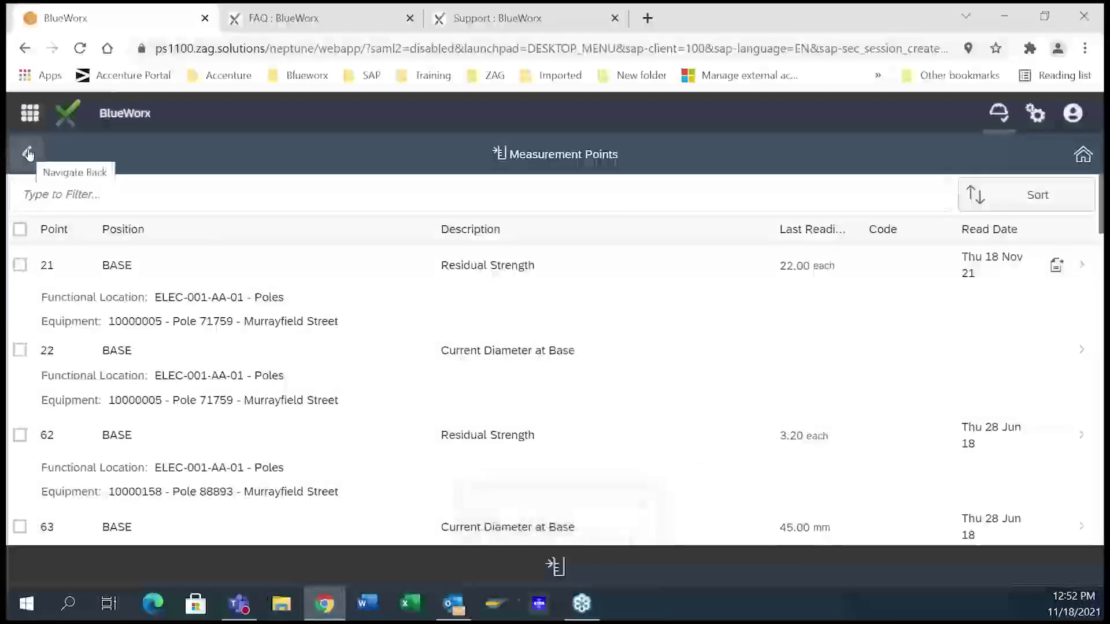
click(27, 153)
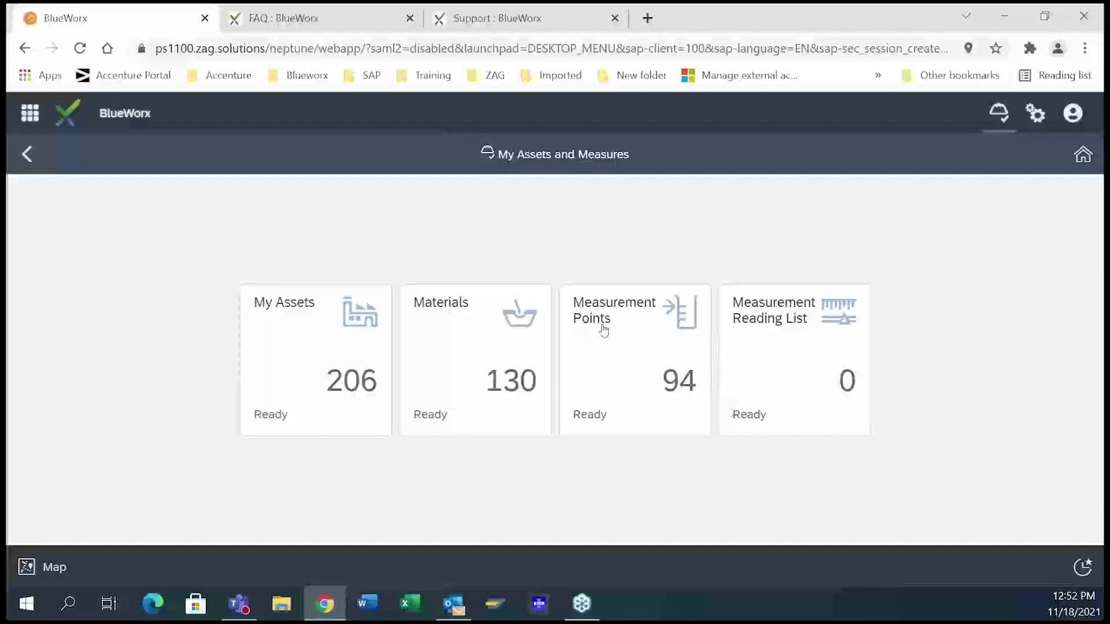
View the Measurement Reading Lists and return to the home page.
click(742, 345)
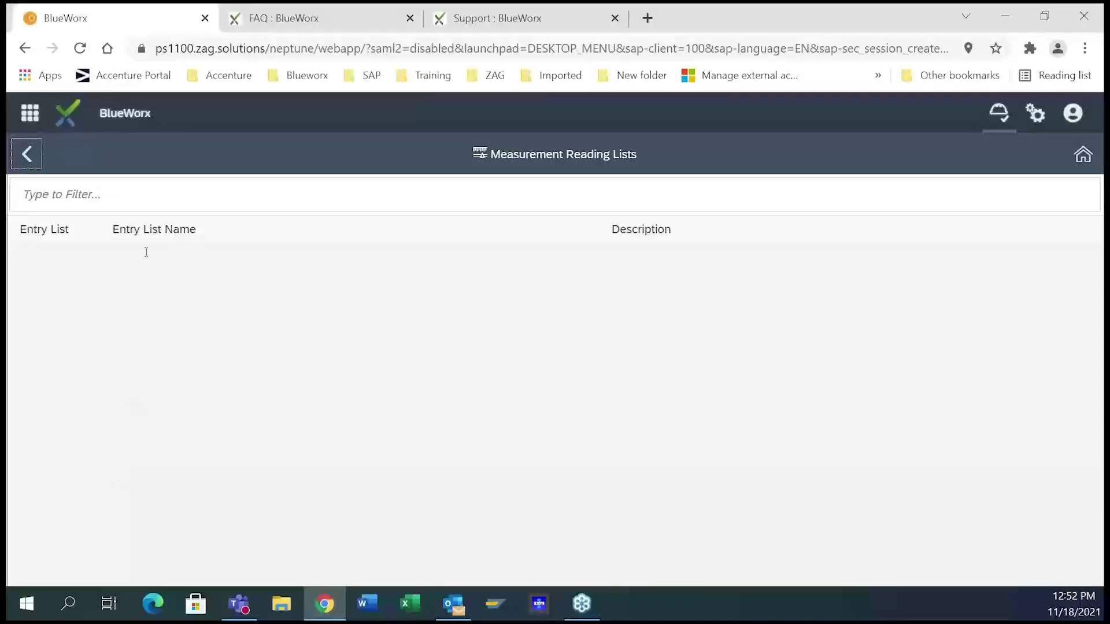
click(32, 162)
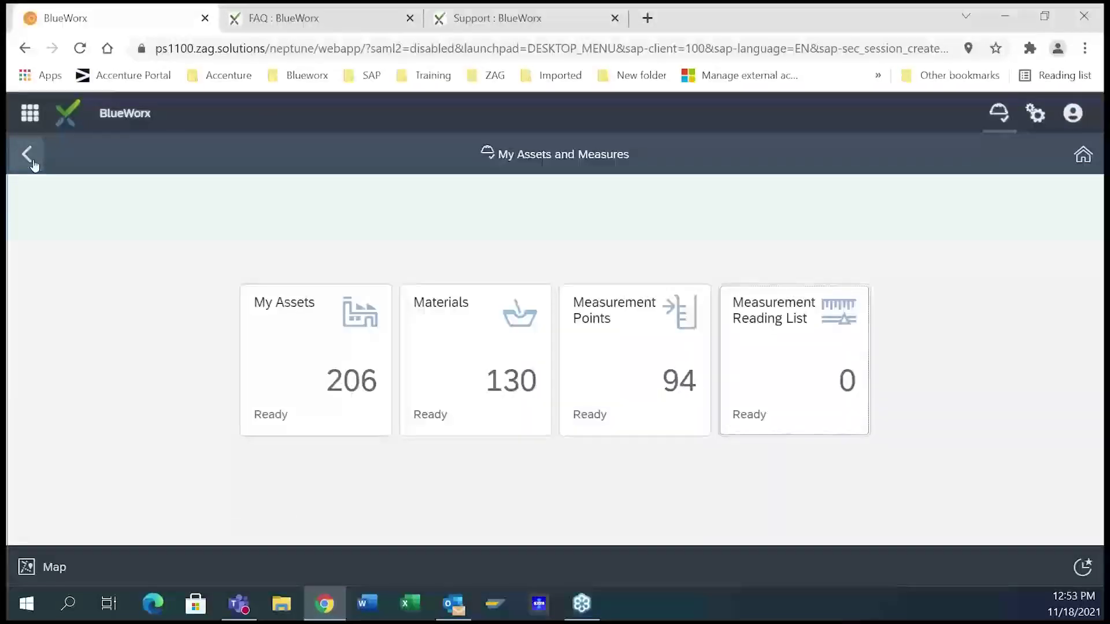
click(33, 162)
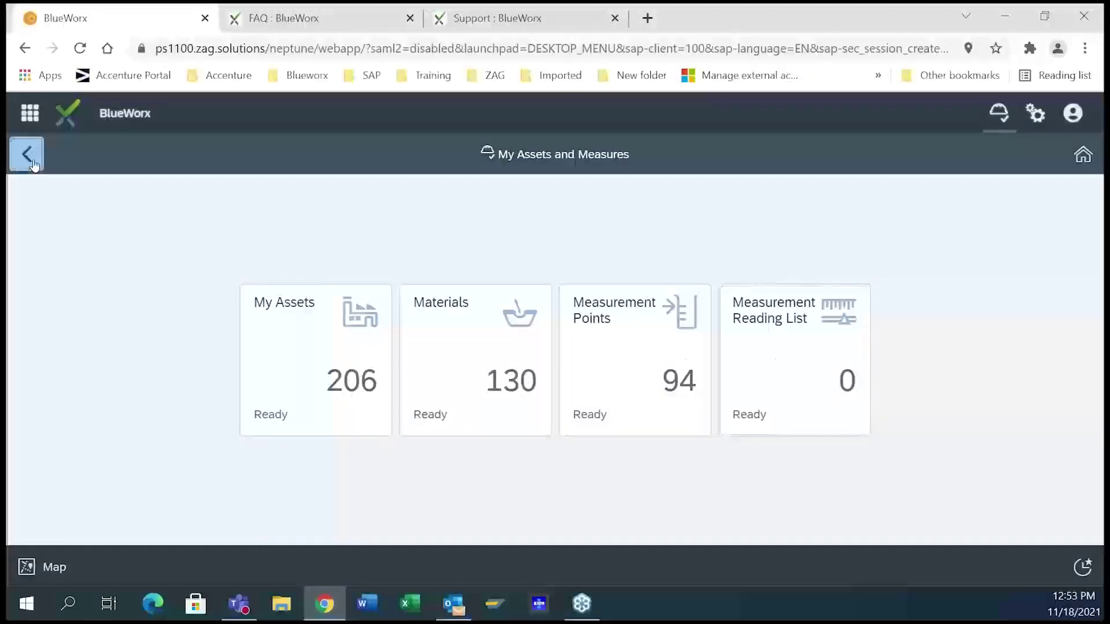
Open the unsent Residual Strength reading in the Outbox, change its value to 24 and save it.
click(754, 310)
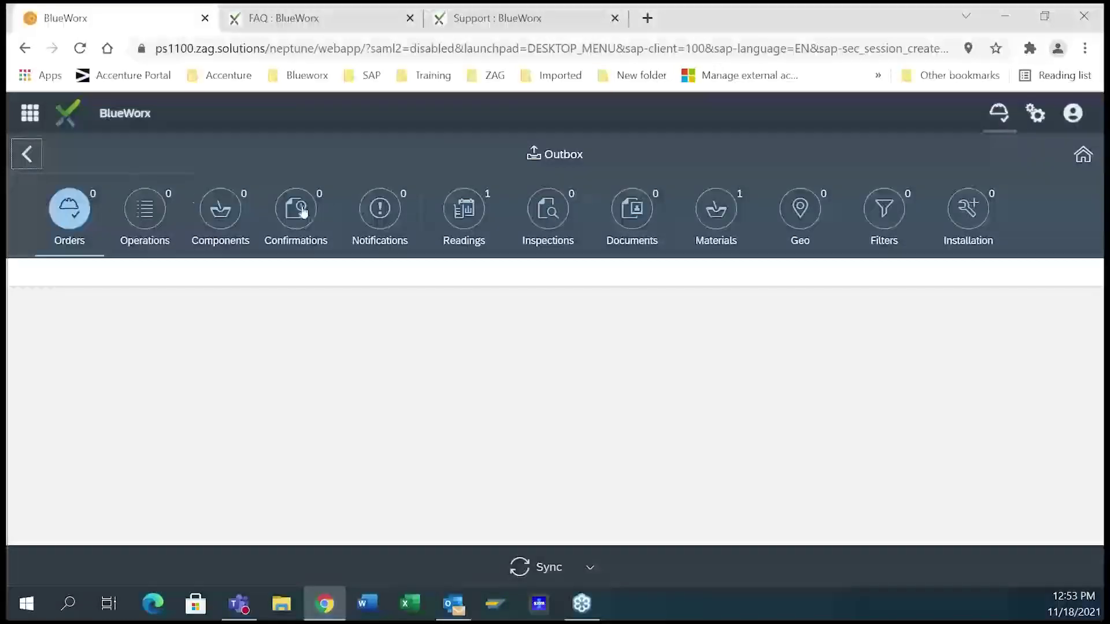
click(467, 218)
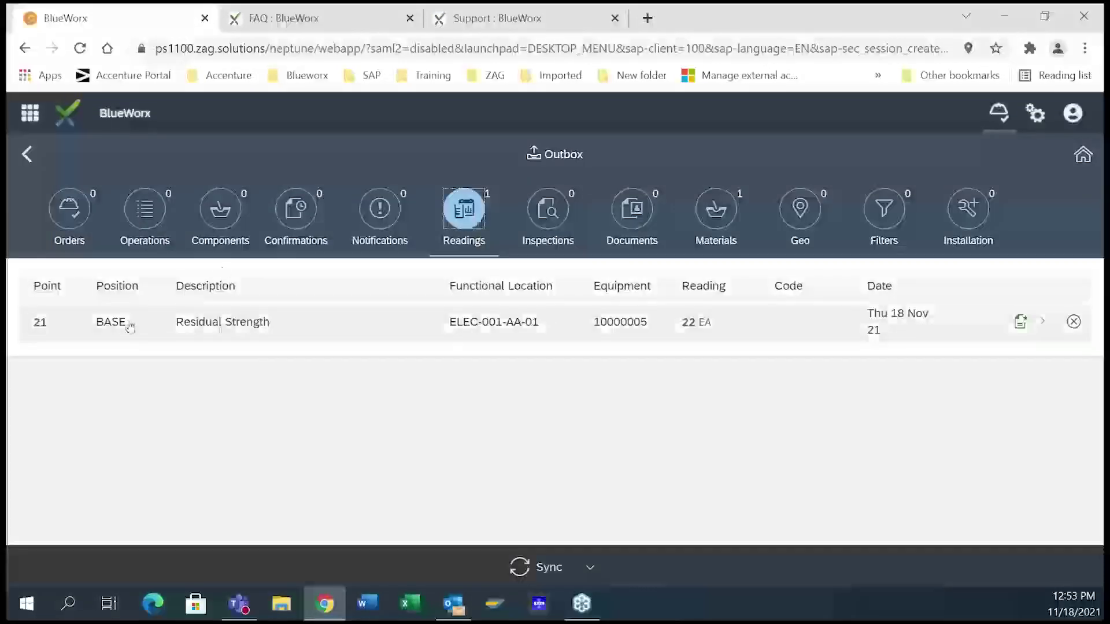
click(466, 322)
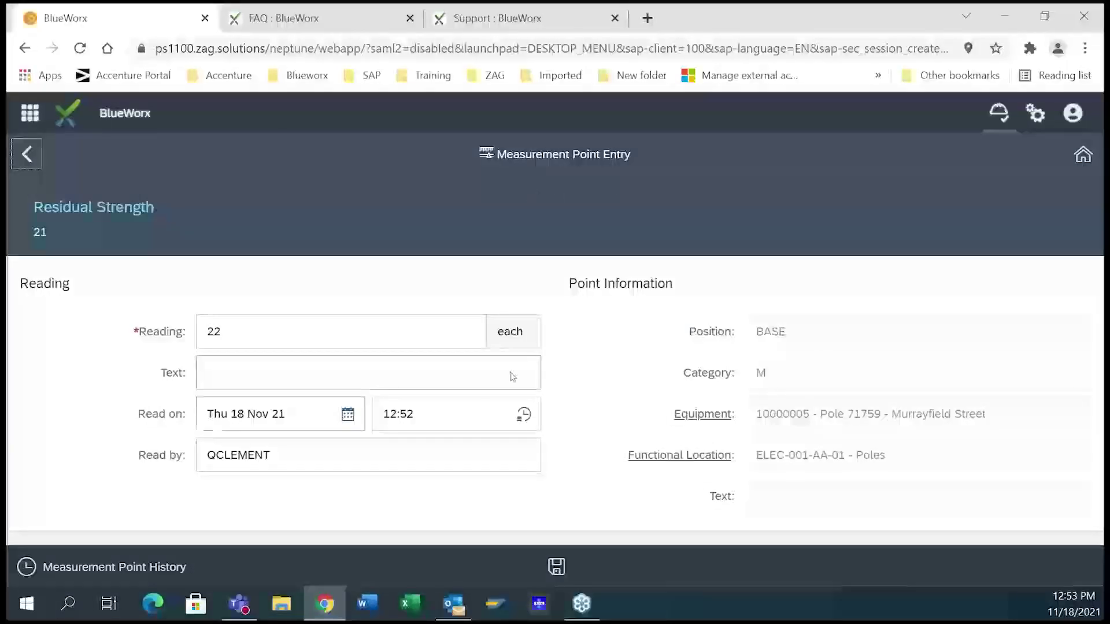
click(333, 341)
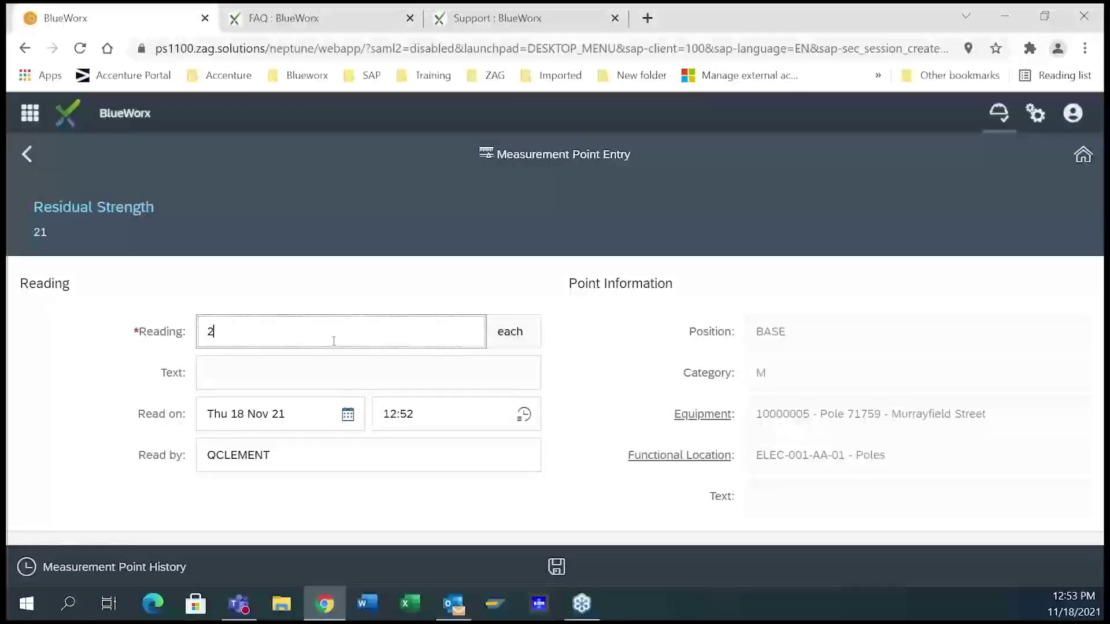
key(BackSpace)
text(24)
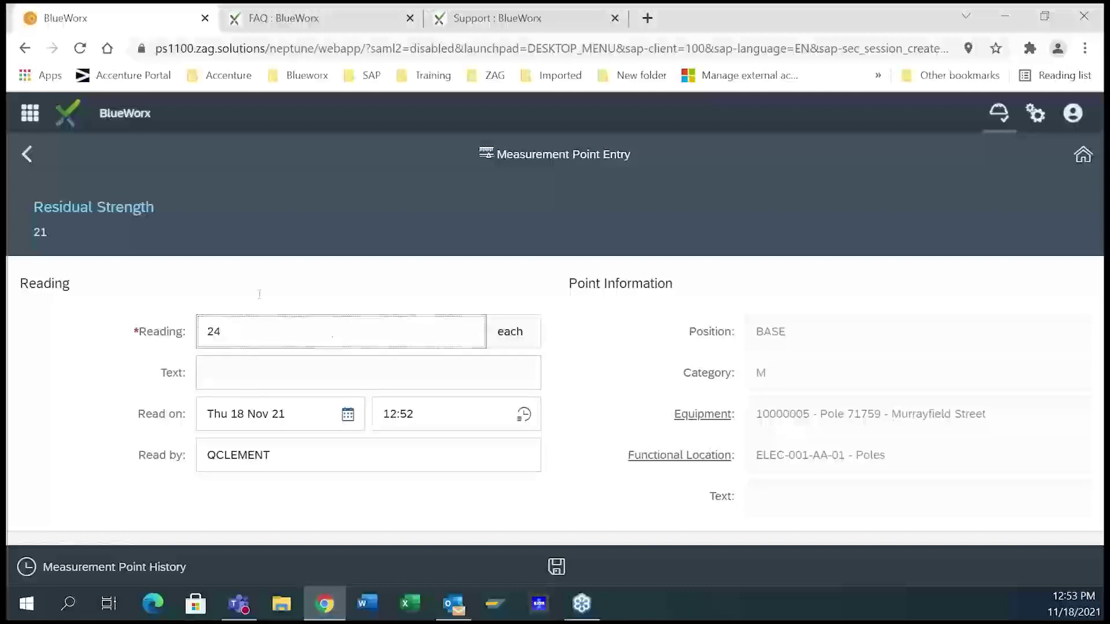
click(556, 570)
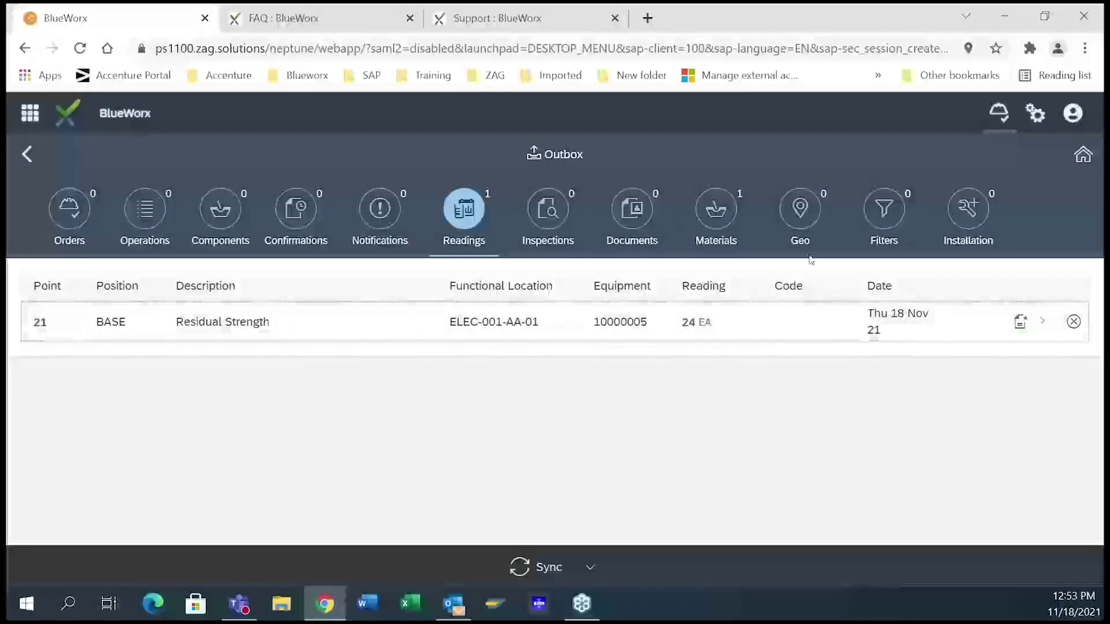
Delete the pending issue of material 31 from the Outbox and return to the home page.
click(720, 222)
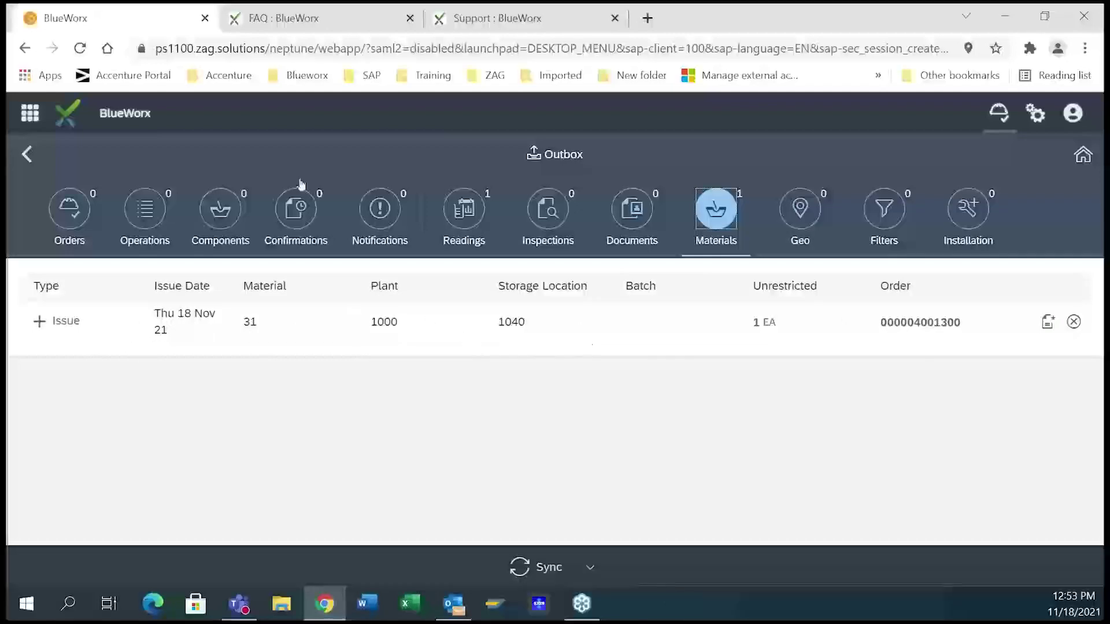
click(1073, 322)
click(580, 382)
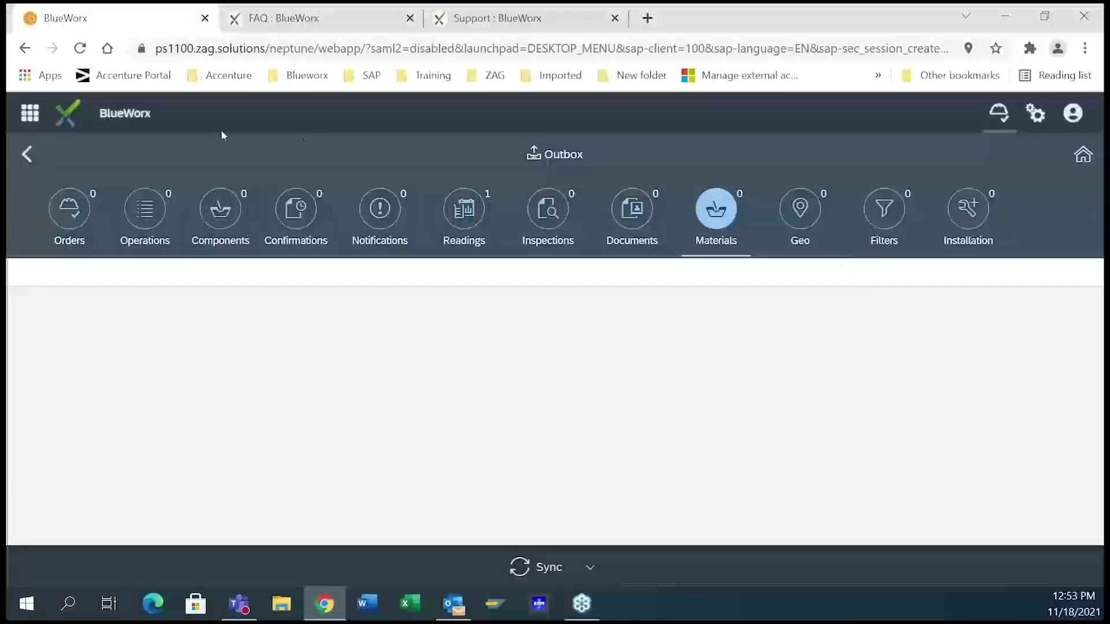
click(35, 149)
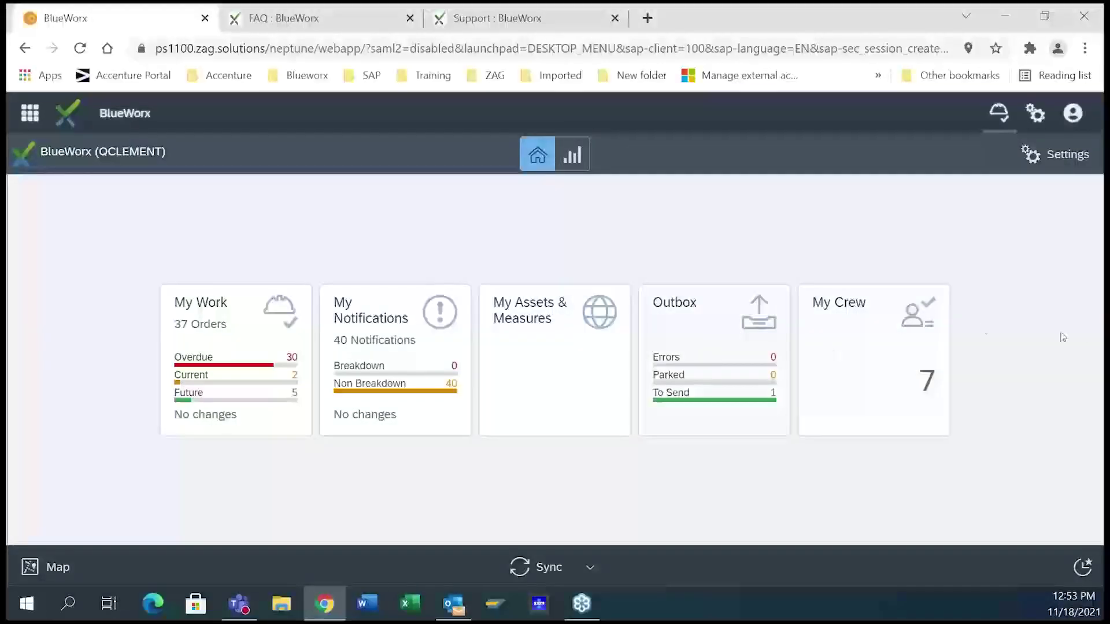
Open My Crew and look through the overview of committed work per date and work centre.
click(896, 338)
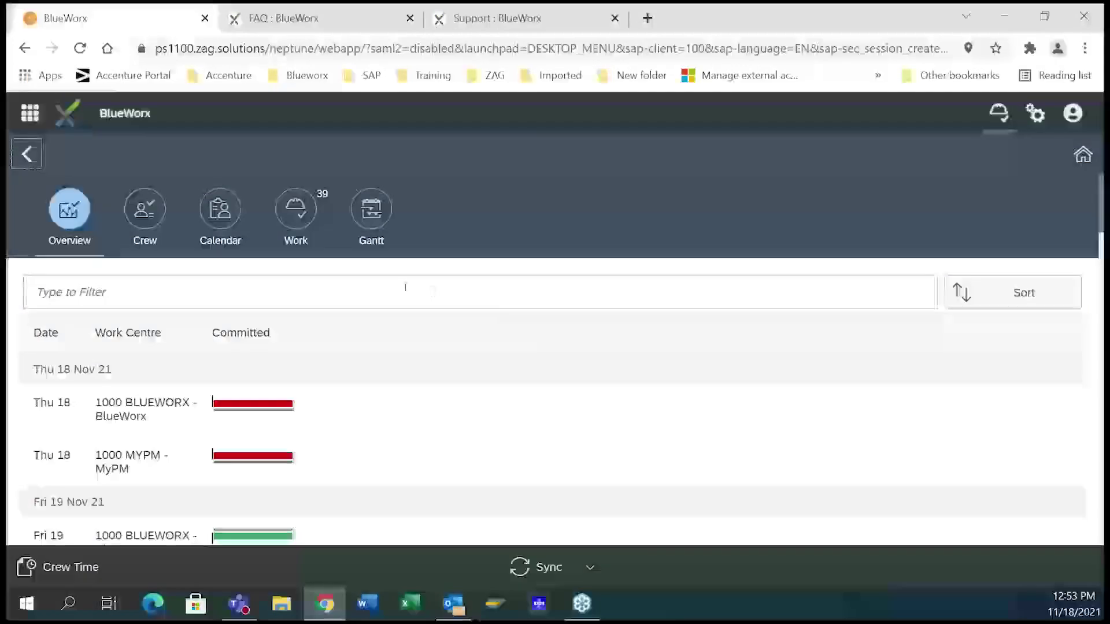
scroll(404, 289, down, 5)
scroll(395, 311, down, 5)
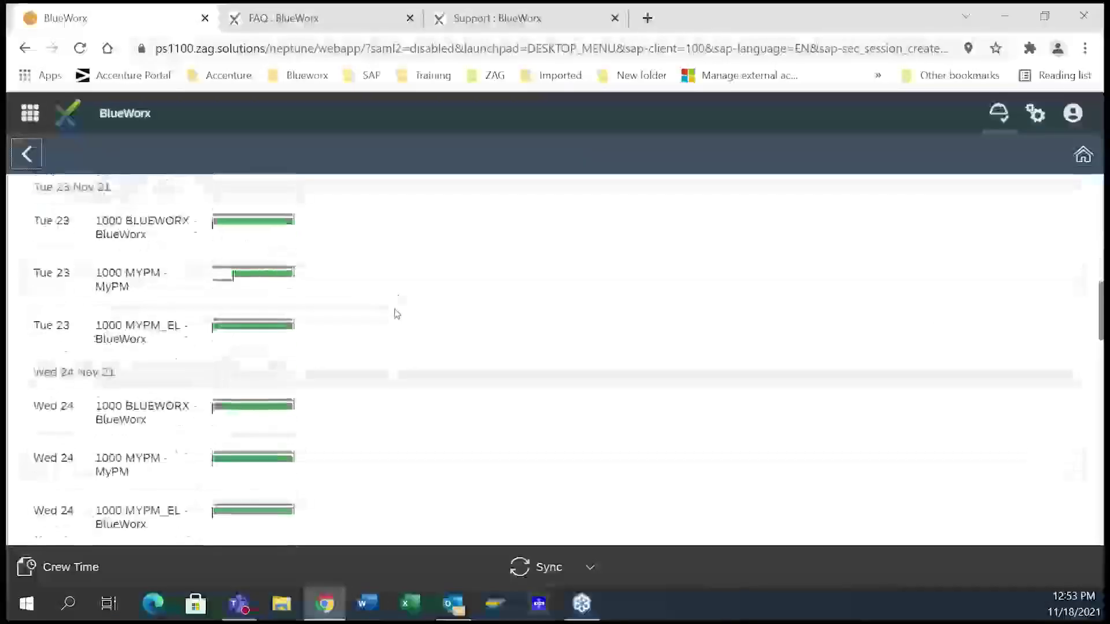
scroll(381, 315, up, 8)
scroll(256, 328, up, 3)
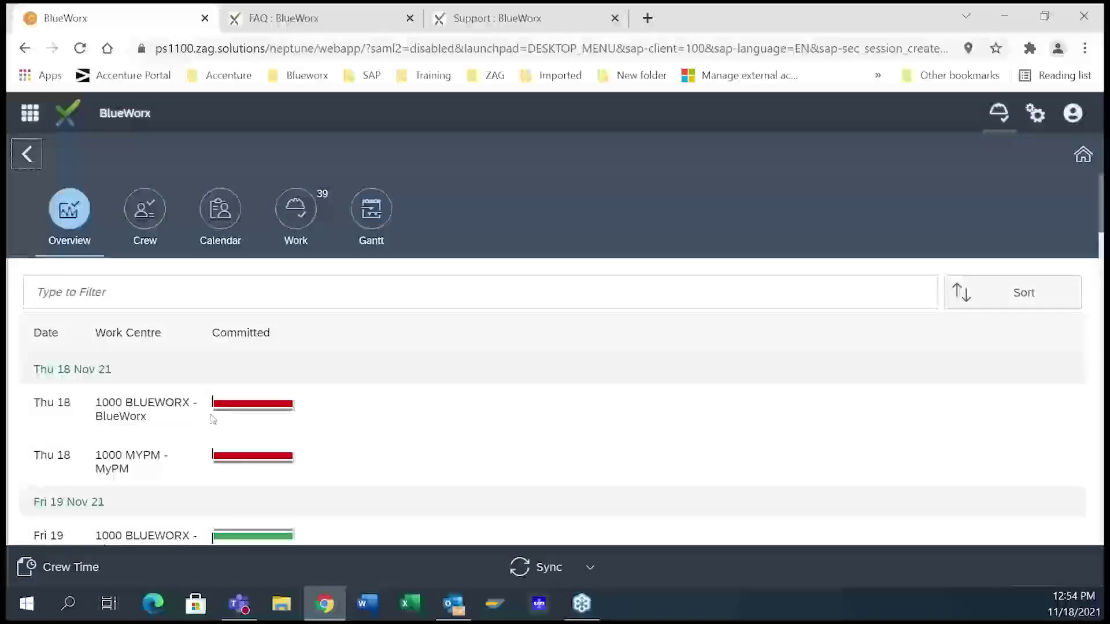
scroll(81, 439, down, 1)
scroll(81, 457, up, 1)
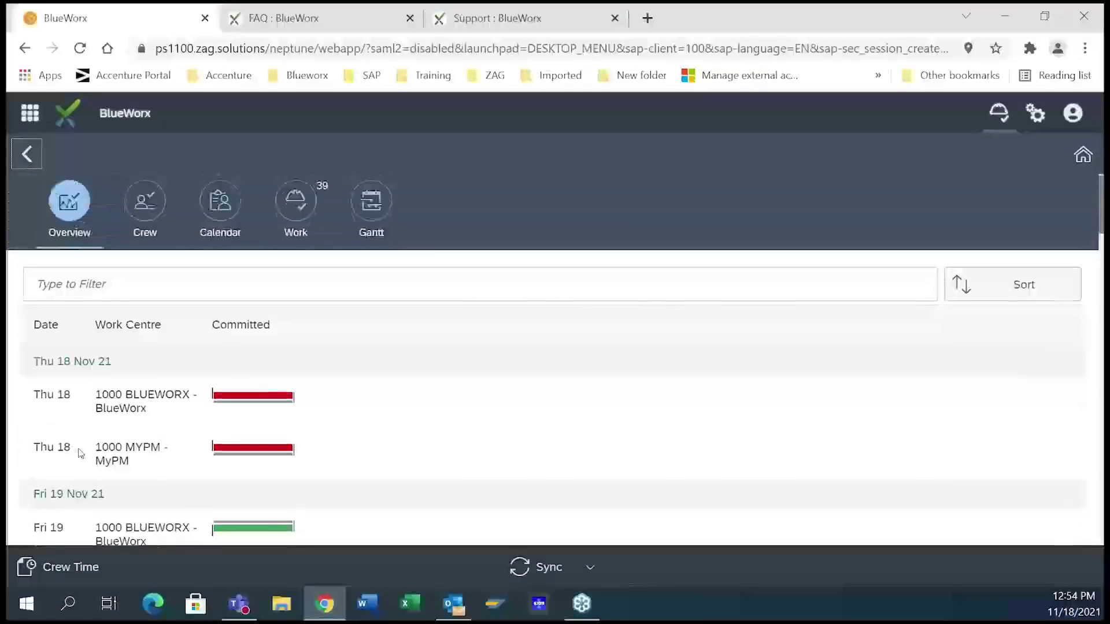
Open the Crew list of My Crew and look through the members, their last sync times and the available actions per member.
click(157, 215)
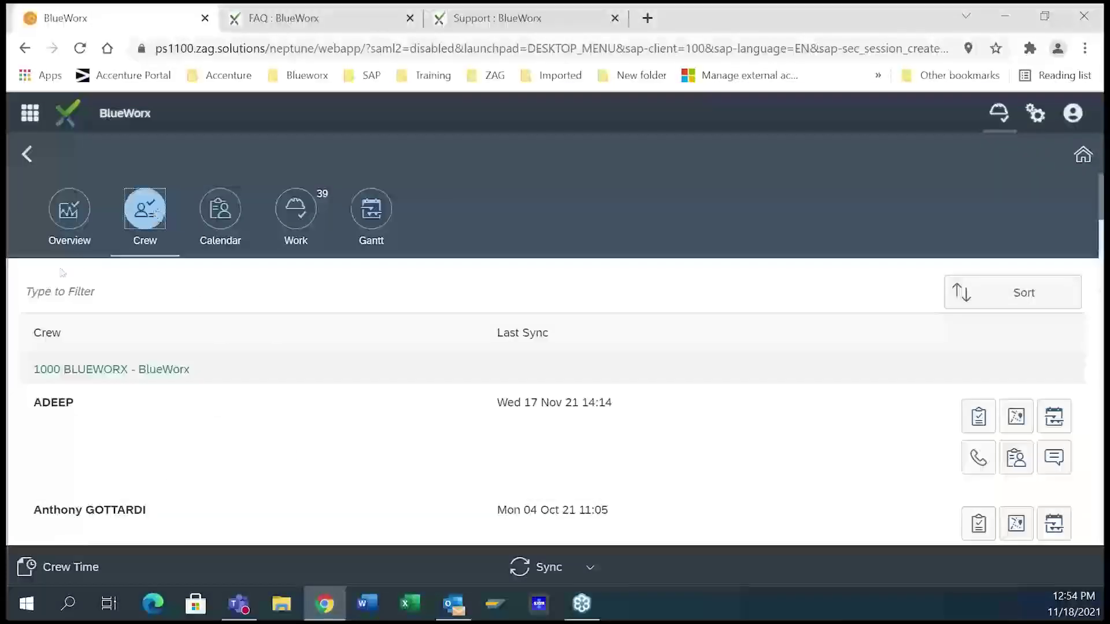
scroll(147, 322, down, 3)
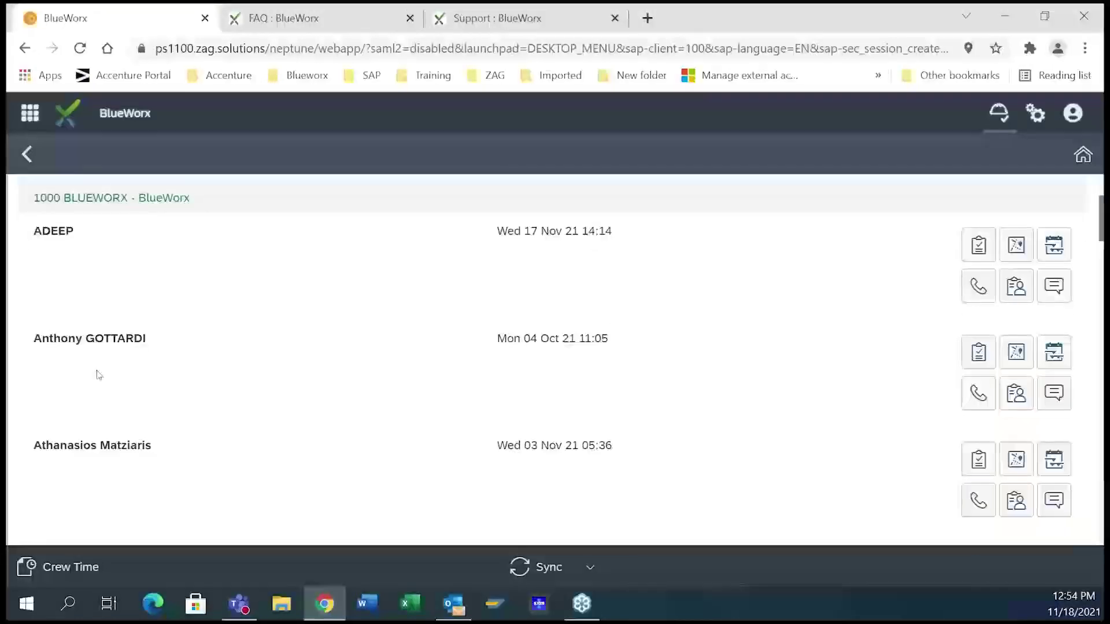
scroll(96, 374, up, 3)
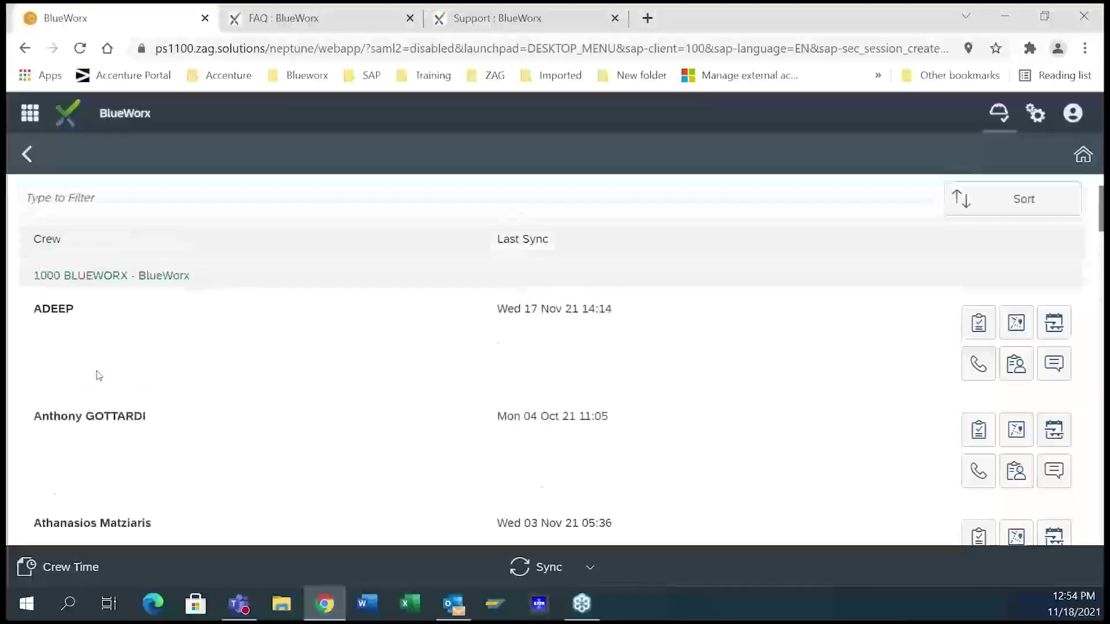
drag(611, 402, 476, 402)
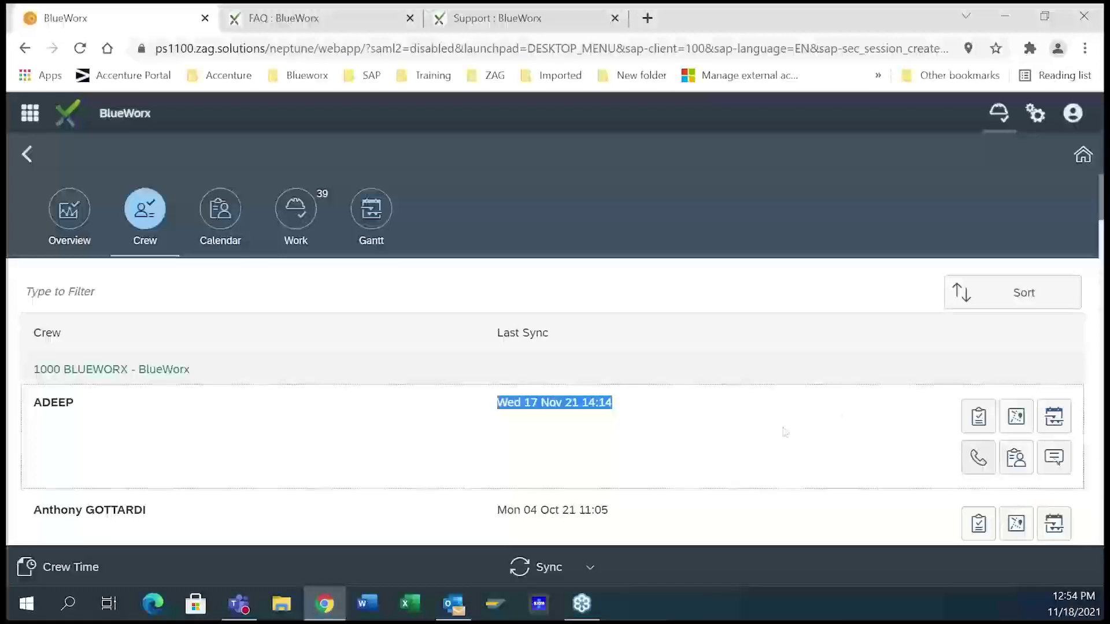
scroll(863, 409, down, 2)
scroll(861, 408, up, 2)
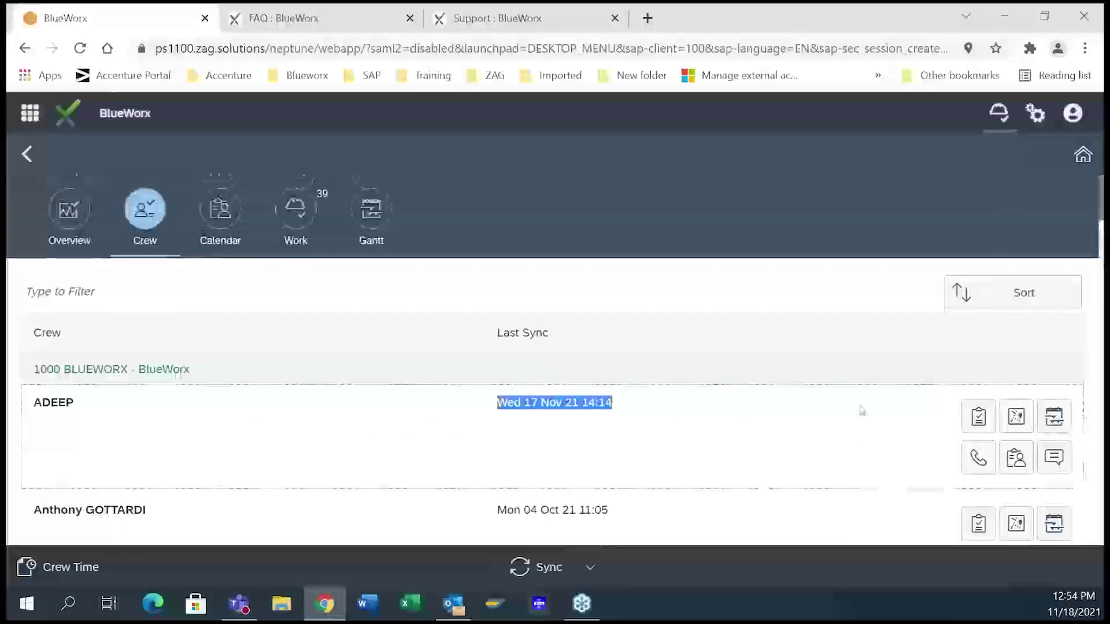
scroll(775, 449, down, 3)
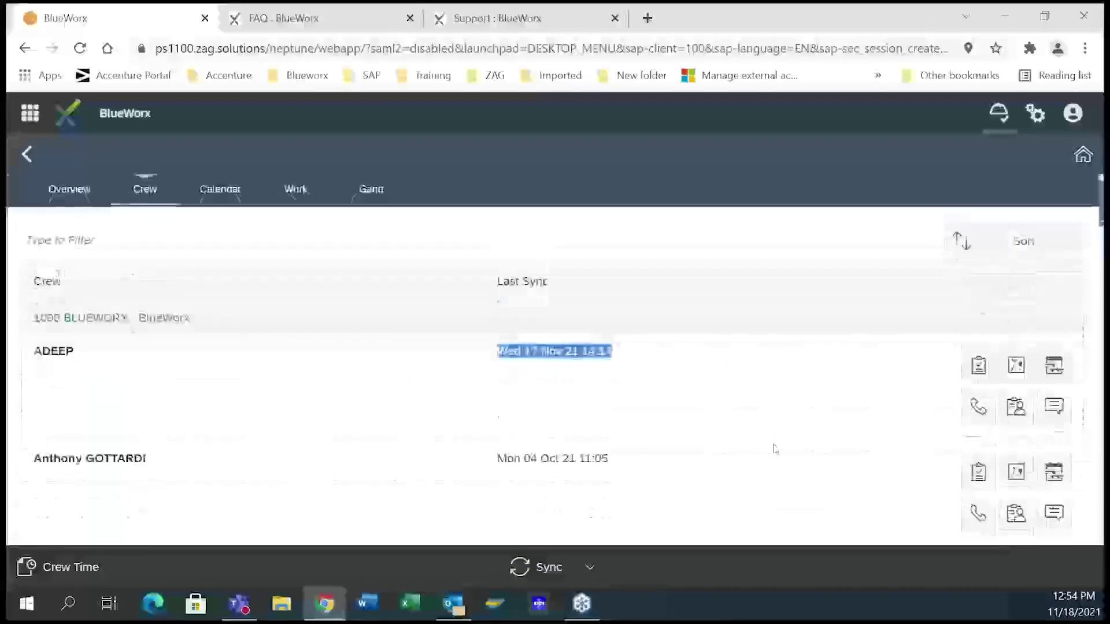
scroll(770, 421, down, 1)
scroll(768, 420, up, 5)
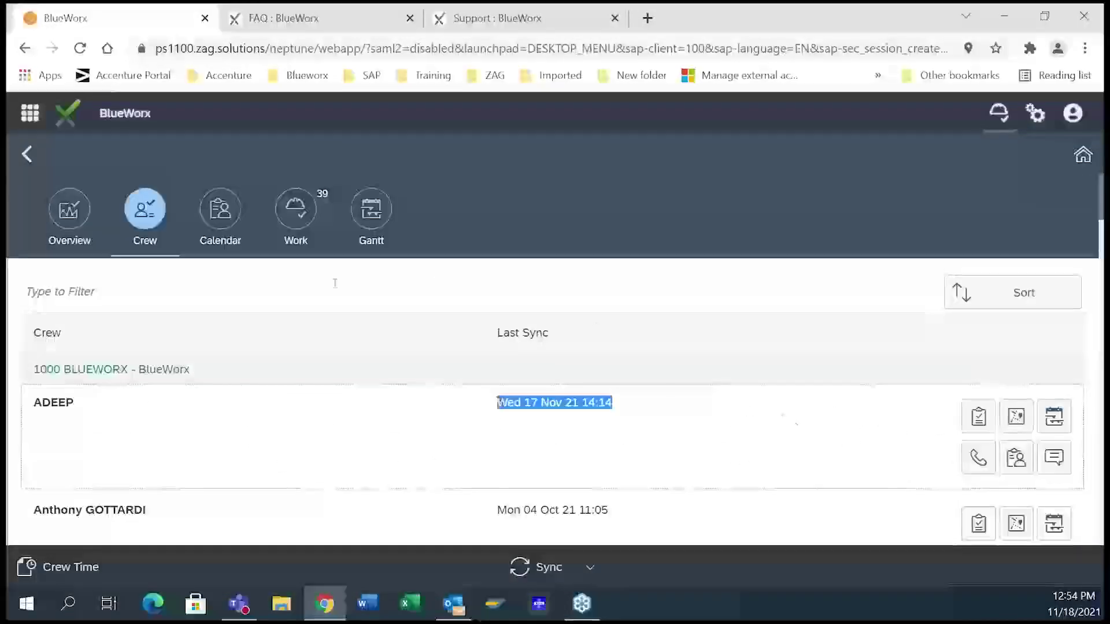
Open the crew's calendar, switch its range to Days and look through the work scheduled per crew member.
click(234, 227)
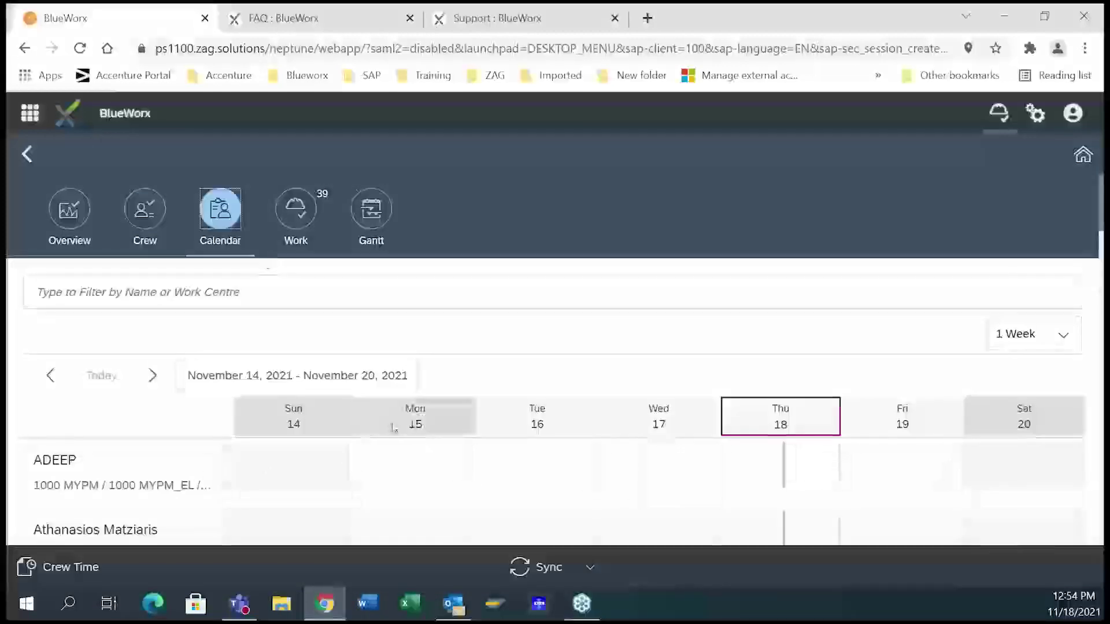
scroll(278, 382, down, 3)
scroll(173, 341, down, 4)
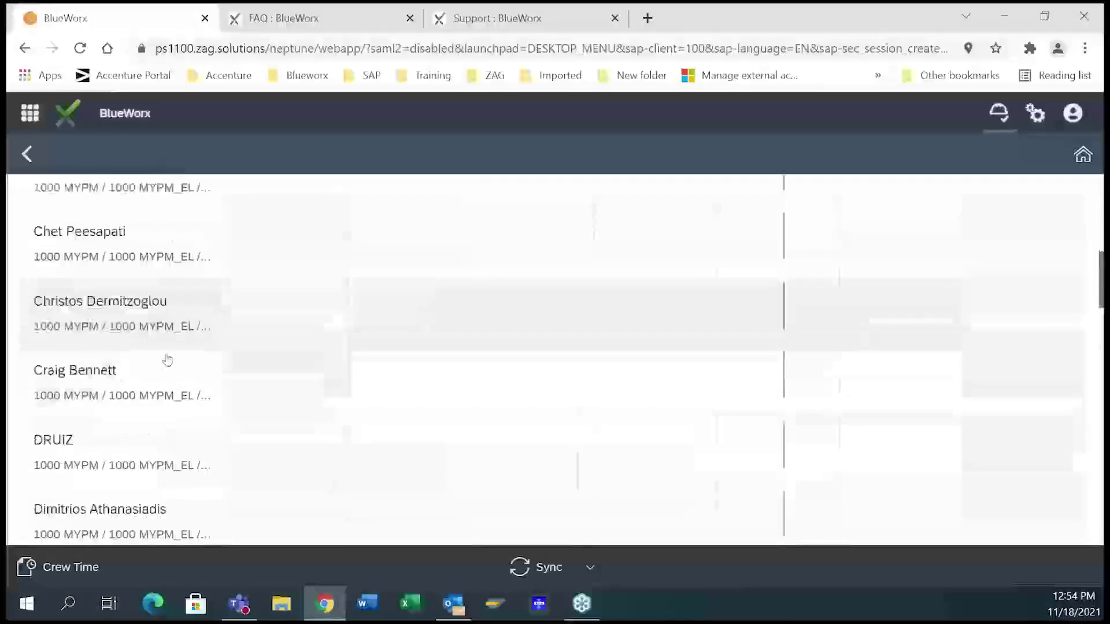
scroll(166, 359, up, 8)
click(1061, 336)
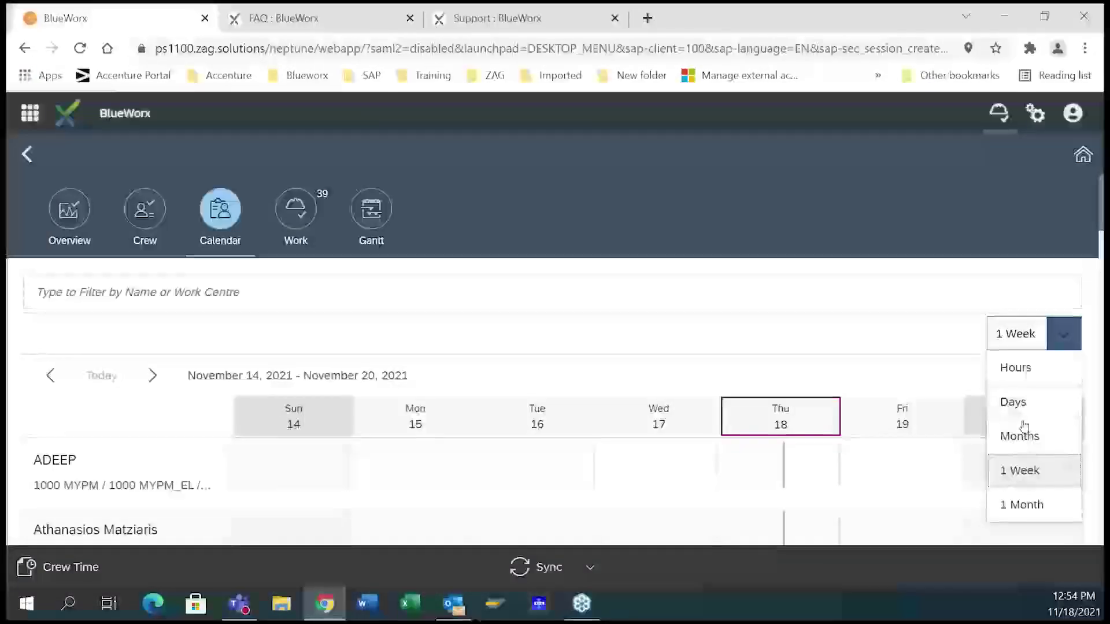
click(1014, 402)
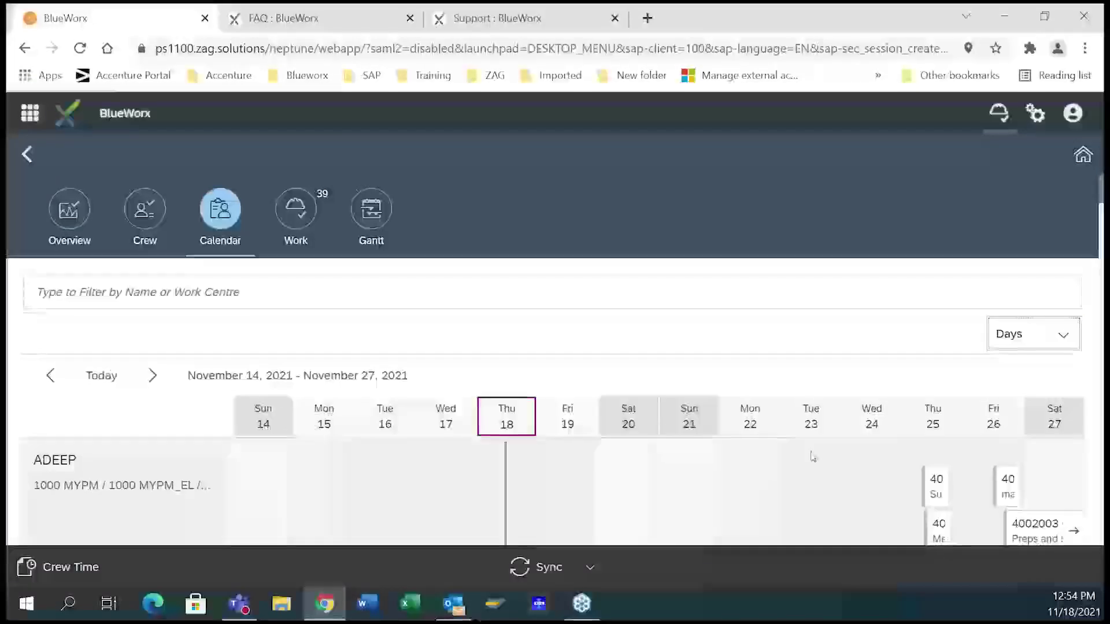
scroll(809, 453, down, 3)
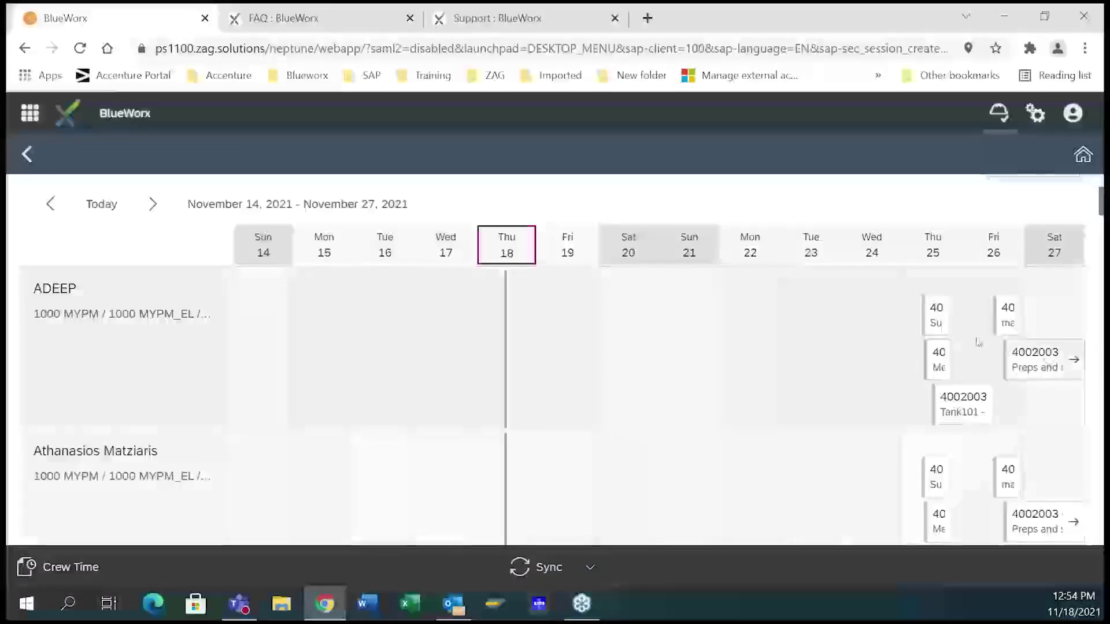
scroll(830, 359, up, 3)
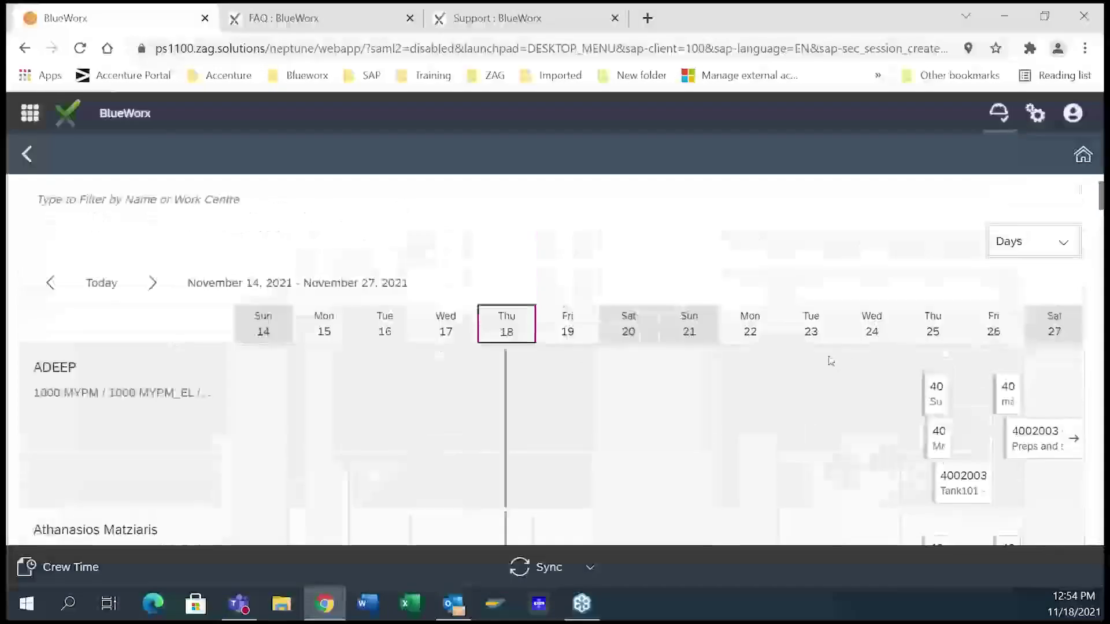
Open the crew's work list and view the people available for Replace Tank activity 0010, closing the people list again.
click(304, 222)
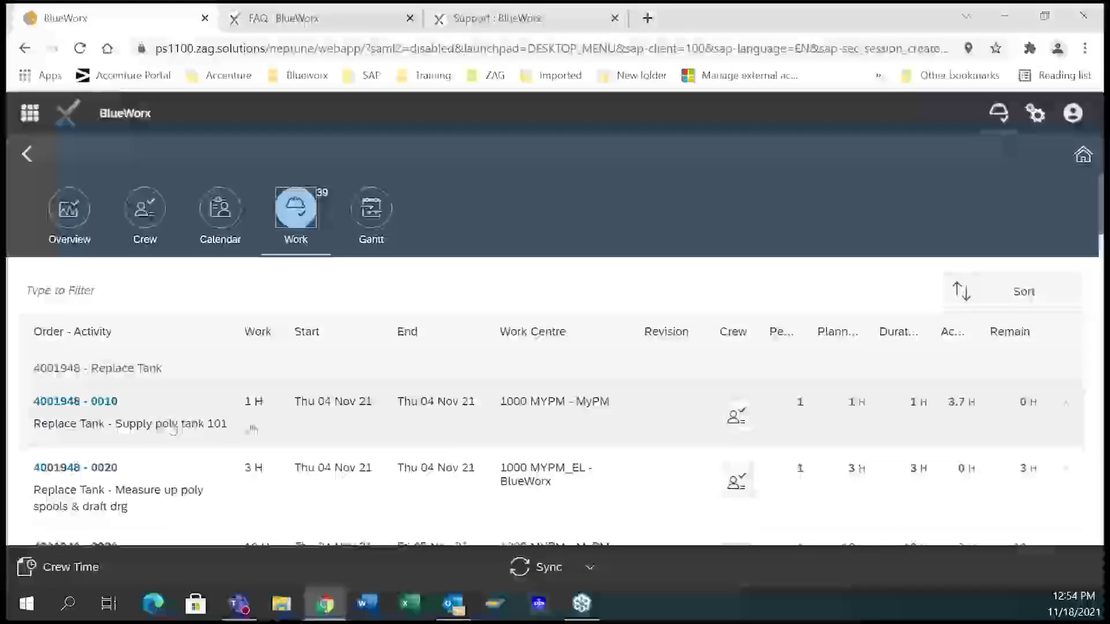
scroll(256, 428, down, 1)
scroll(256, 428, down, 3)
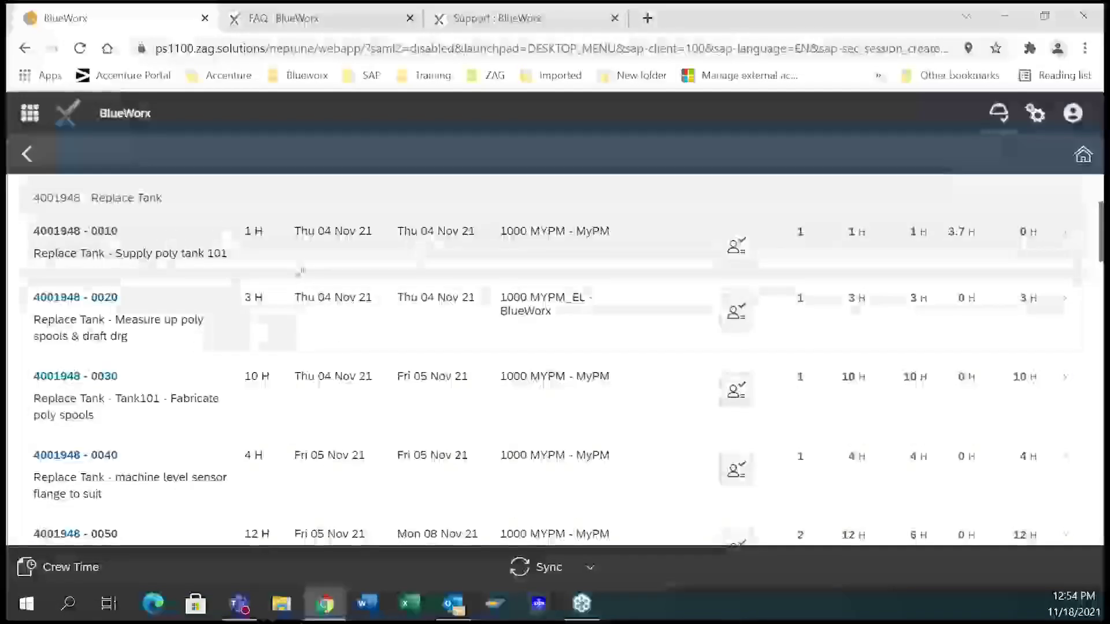
scroll(422, 429, down, 2)
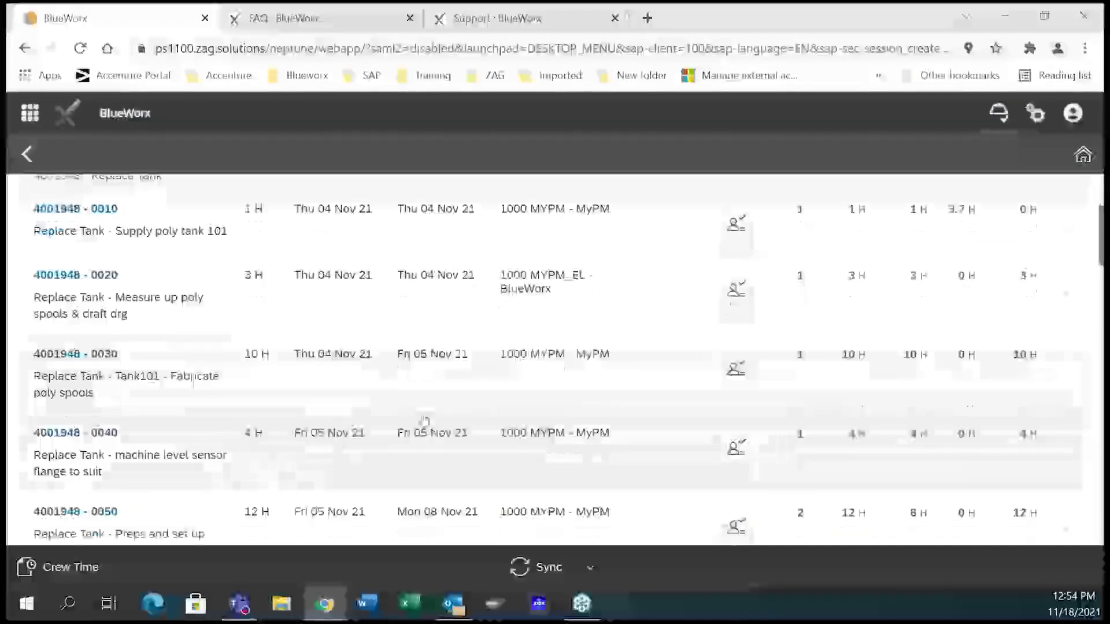
scroll(456, 416, up, 4)
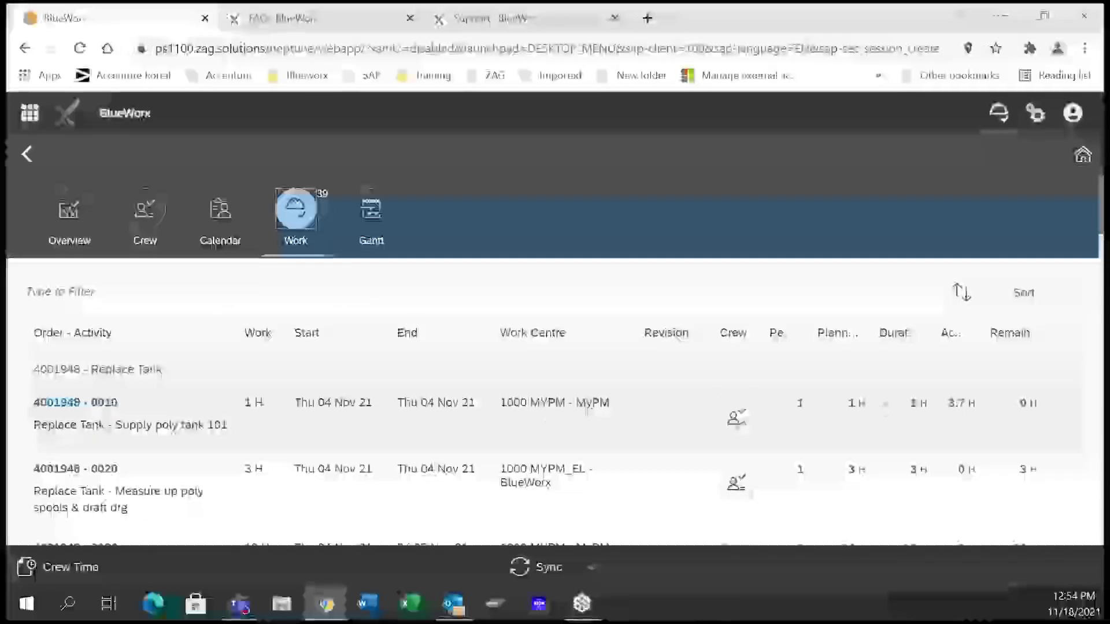
click(735, 417)
scroll(532, 286, down, 6)
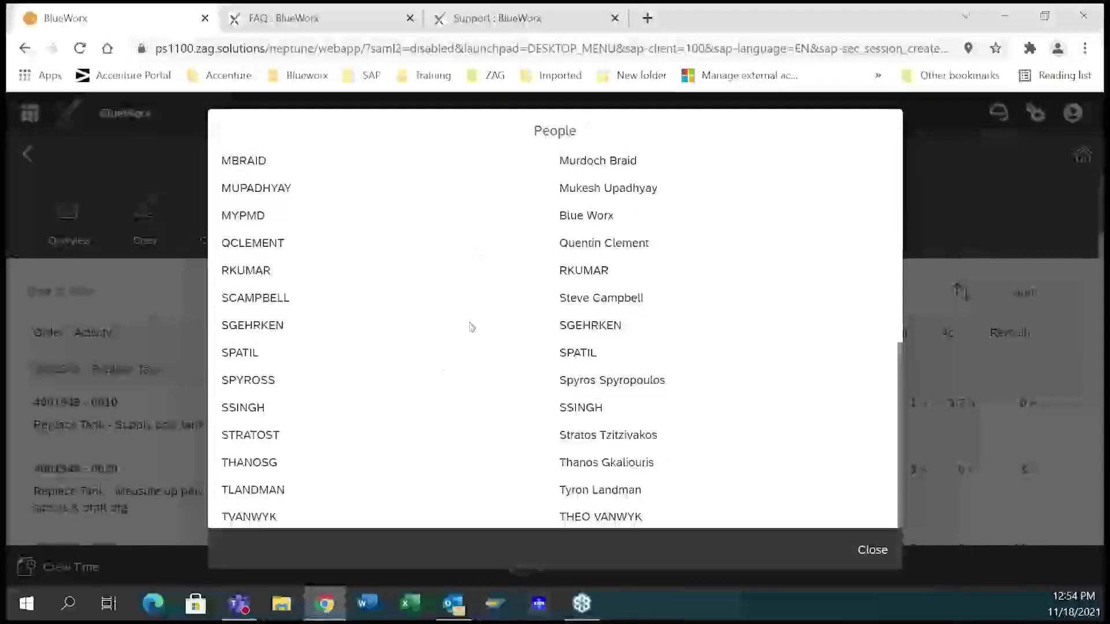
click(873, 551)
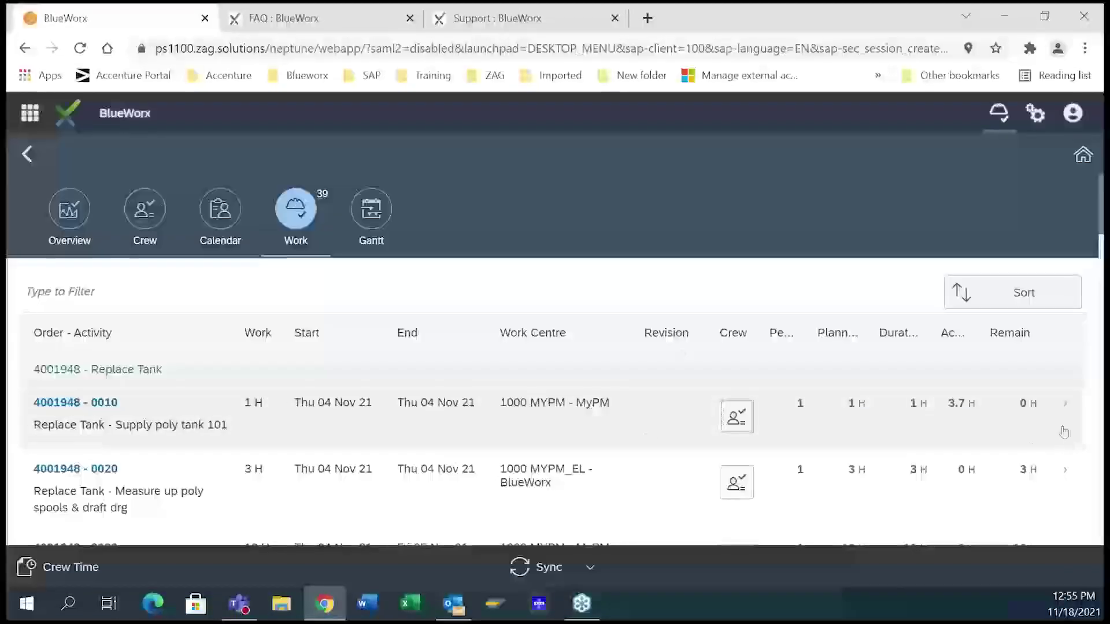
Open the work order of Replace Tank activity 0010 and look through its general details, objects, responsibilities and dates.
click(1050, 413)
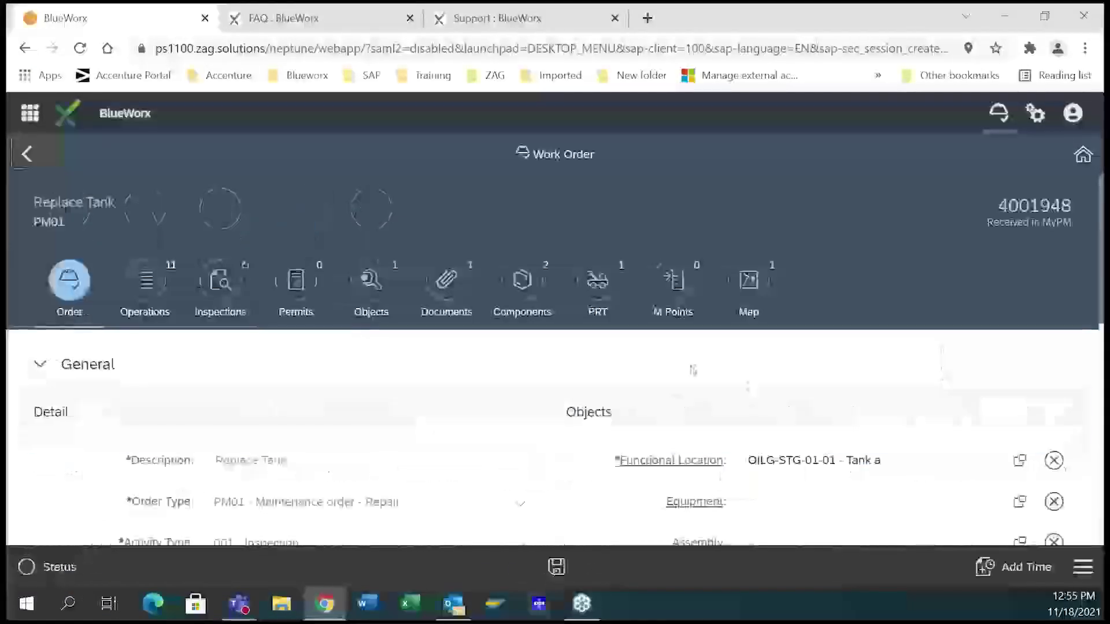
scroll(692, 370, down, 8)
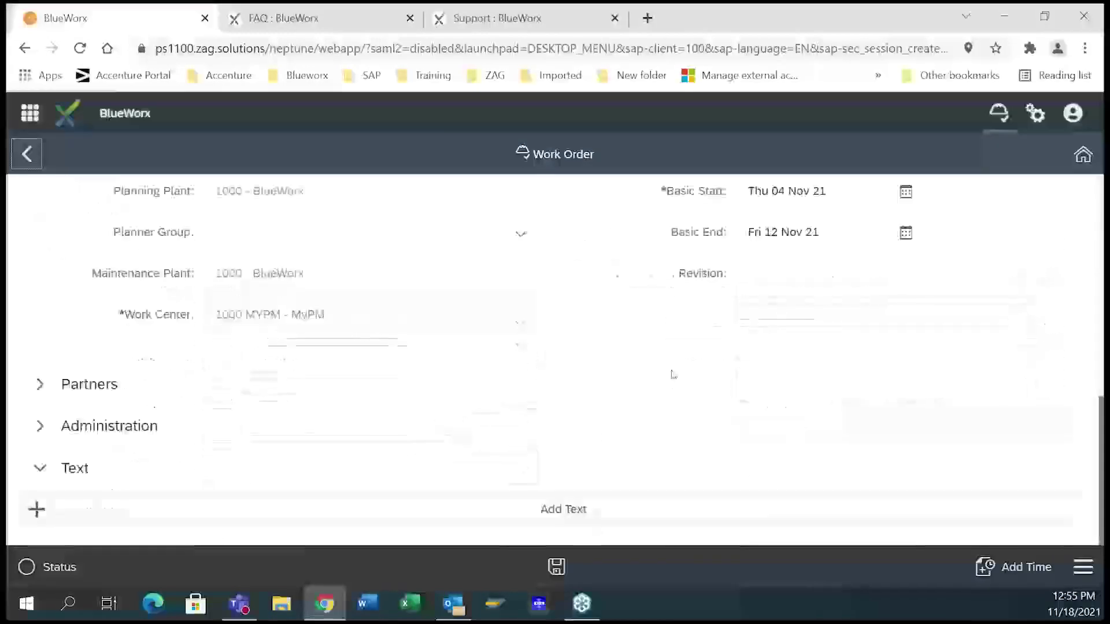
scroll(671, 374, up, 4)
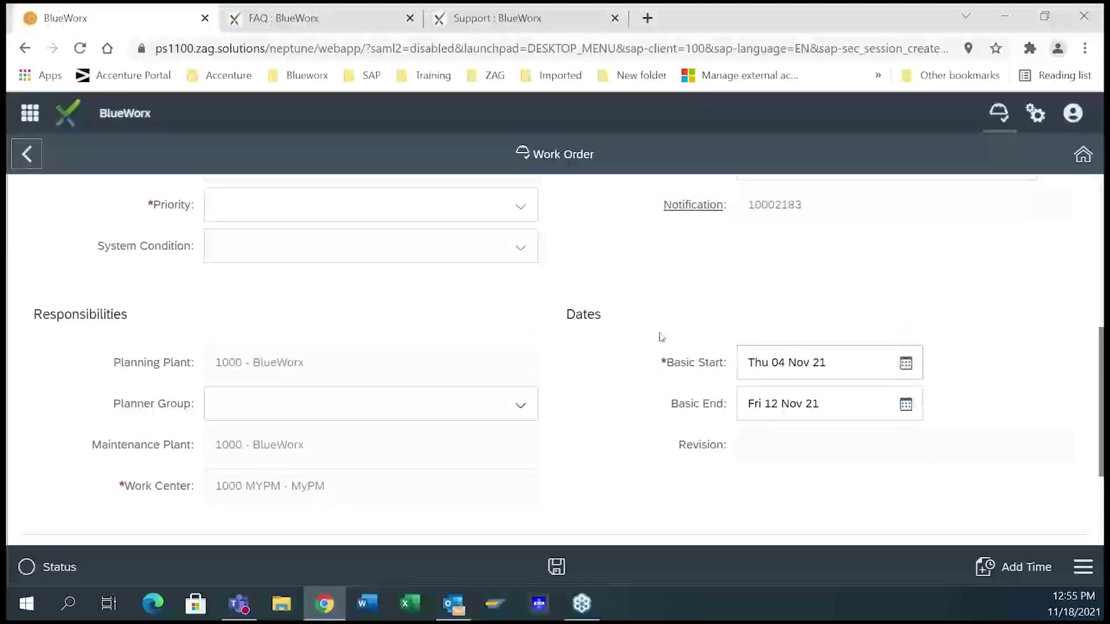
scroll(659, 335, up, 3)
scroll(659, 338, up, 1)
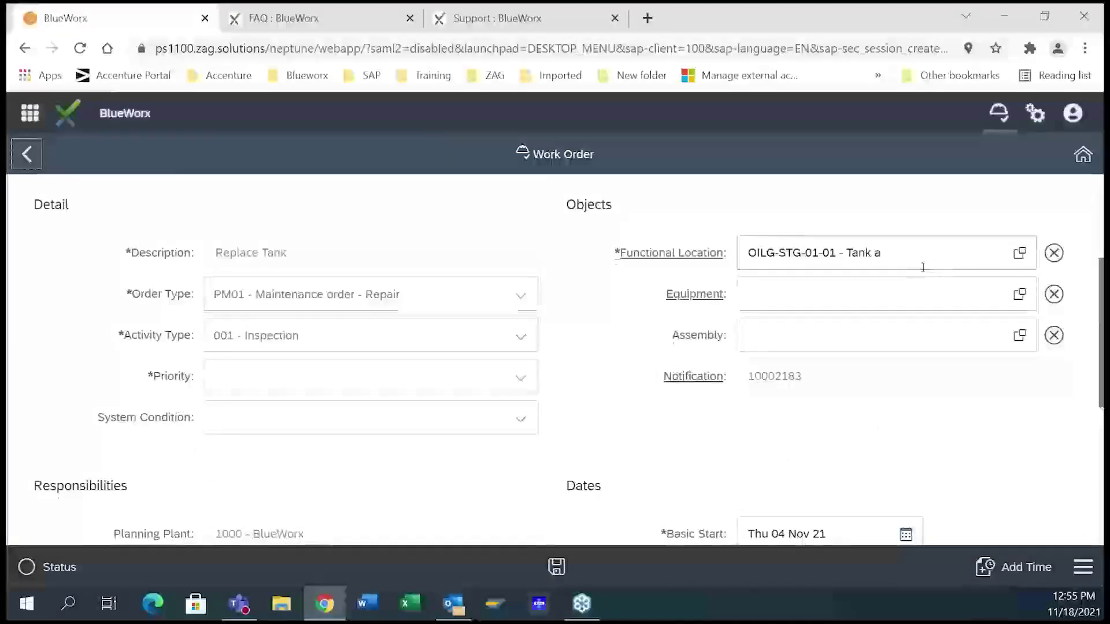
scroll(919, 269, up, 2)
scroll(694, 324, up, 2)
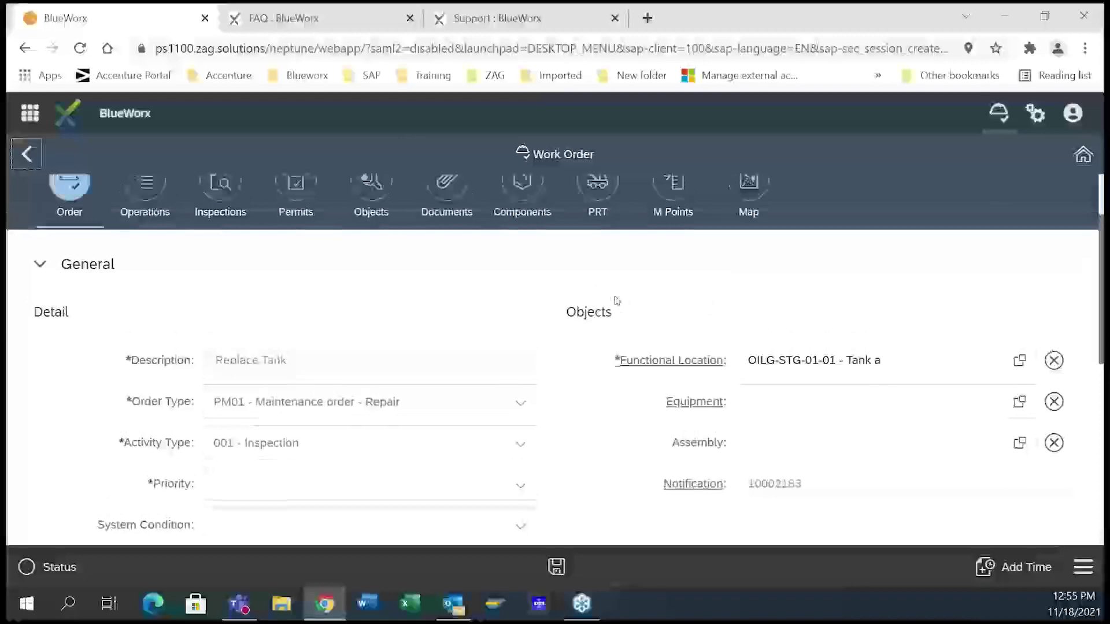
scroll(607, 463, up, 1)
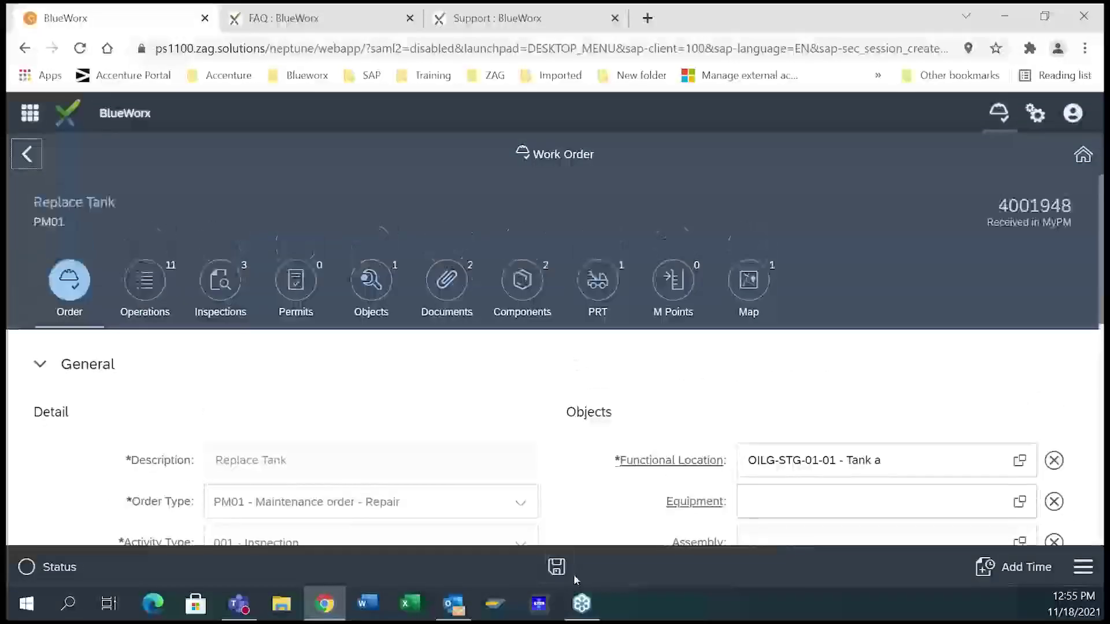
Return to the crew's work list and look through its order activities.
click(27, 154)
scroll(589, 355, down, 1)
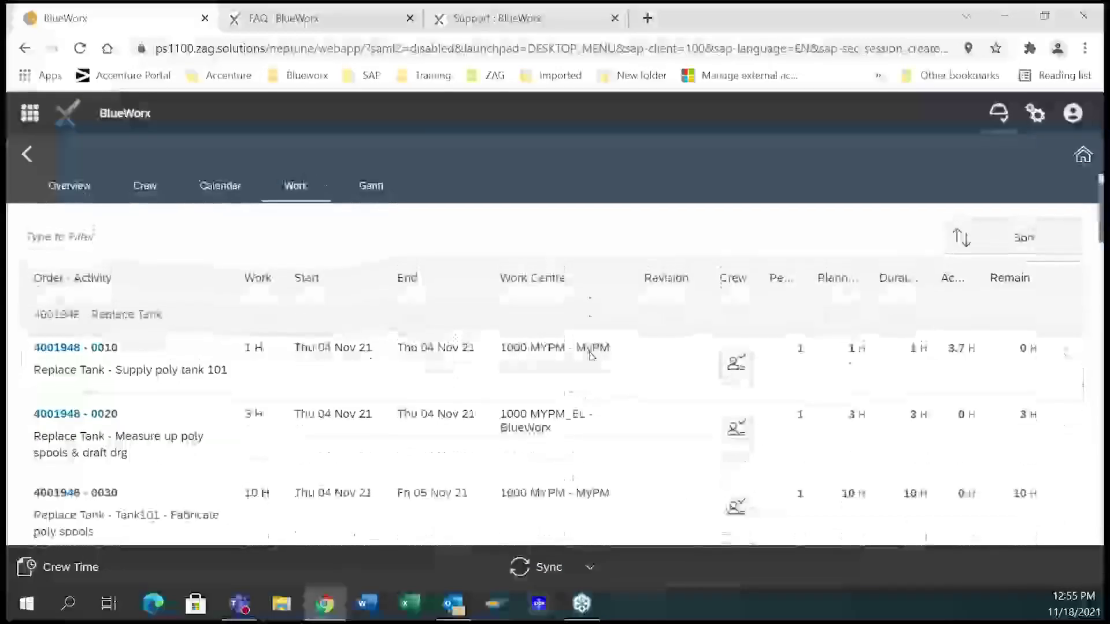
scroll(591, 355, down, 10)
scroll(340, 278, up, 6)
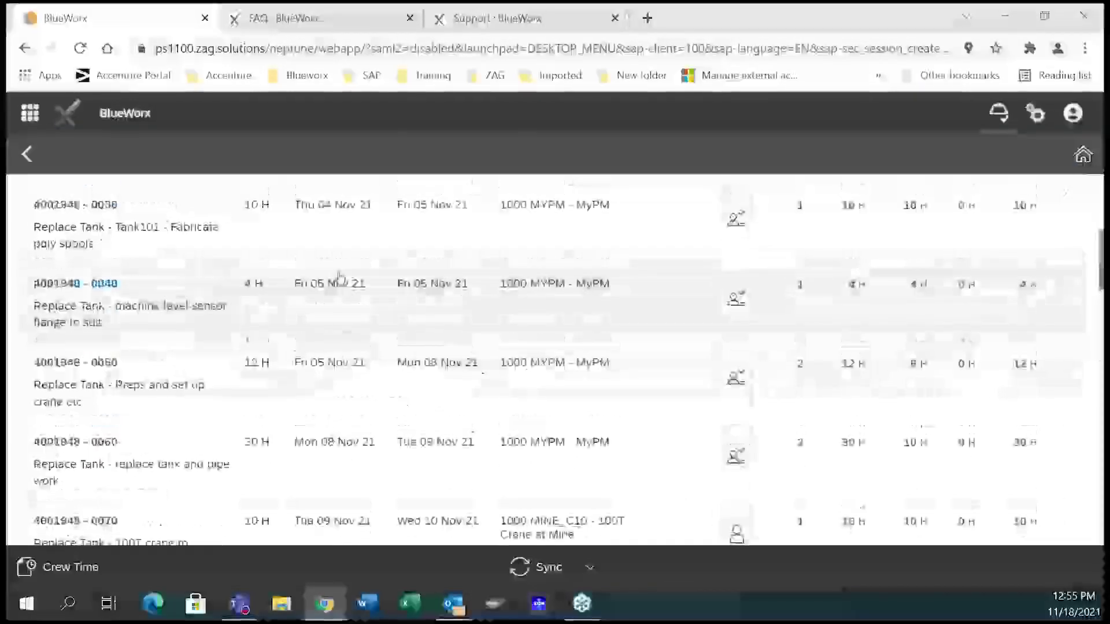
scroll(340, 278, up, 5)
Start a crew time entry for the first Replace Tank order, operation 0010 - Supply poly tank 101, work center 1000 BLUEWORX.
click(58, 567)
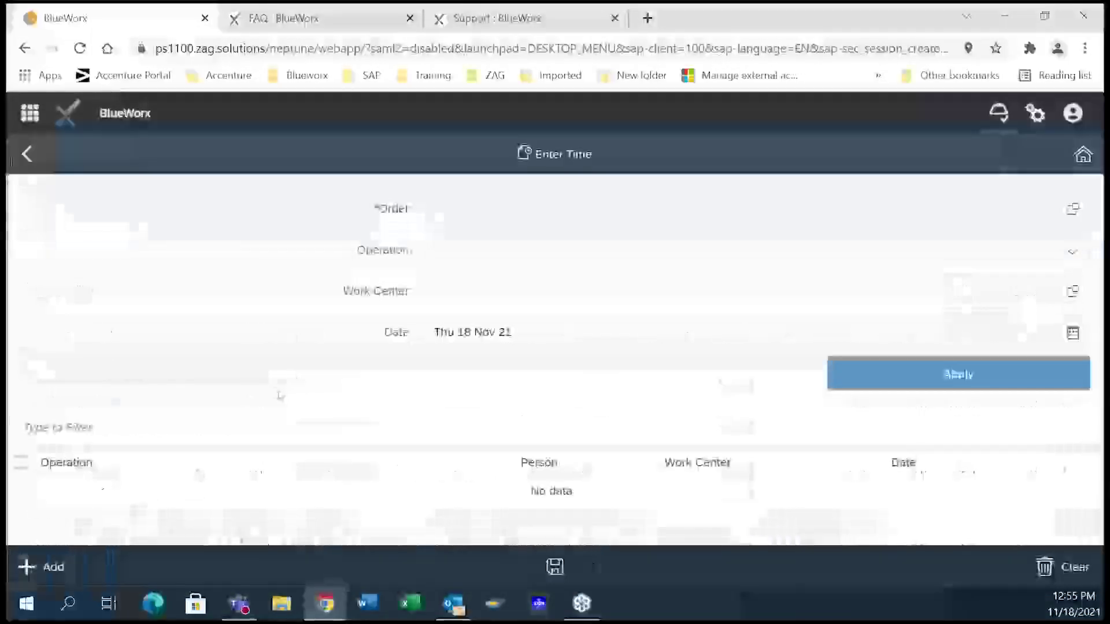
click(439, 209)
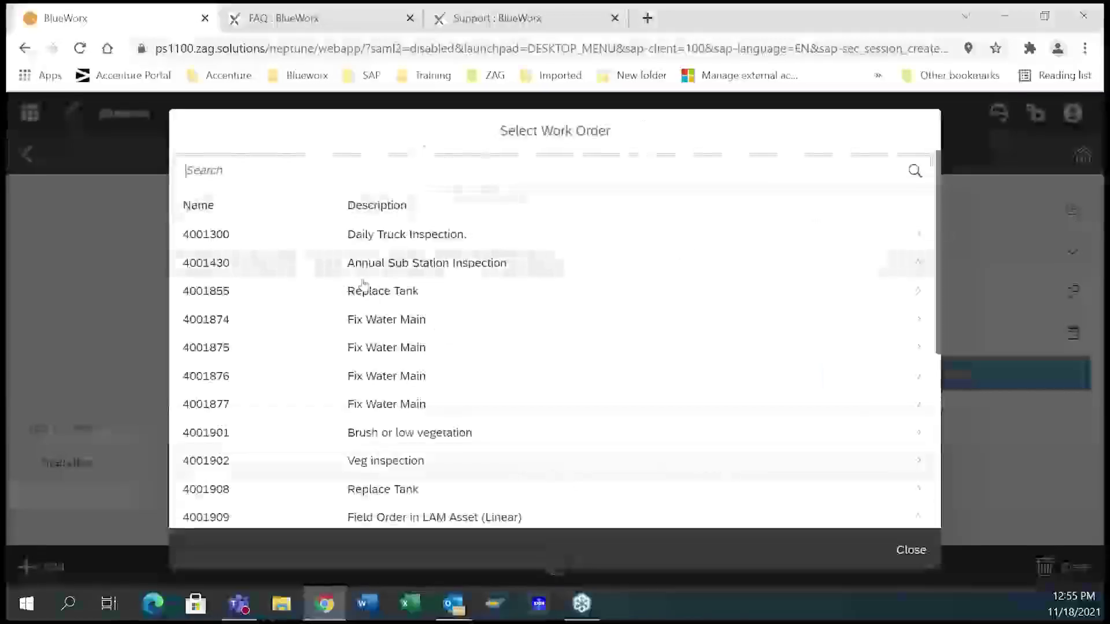
click(317, 294)
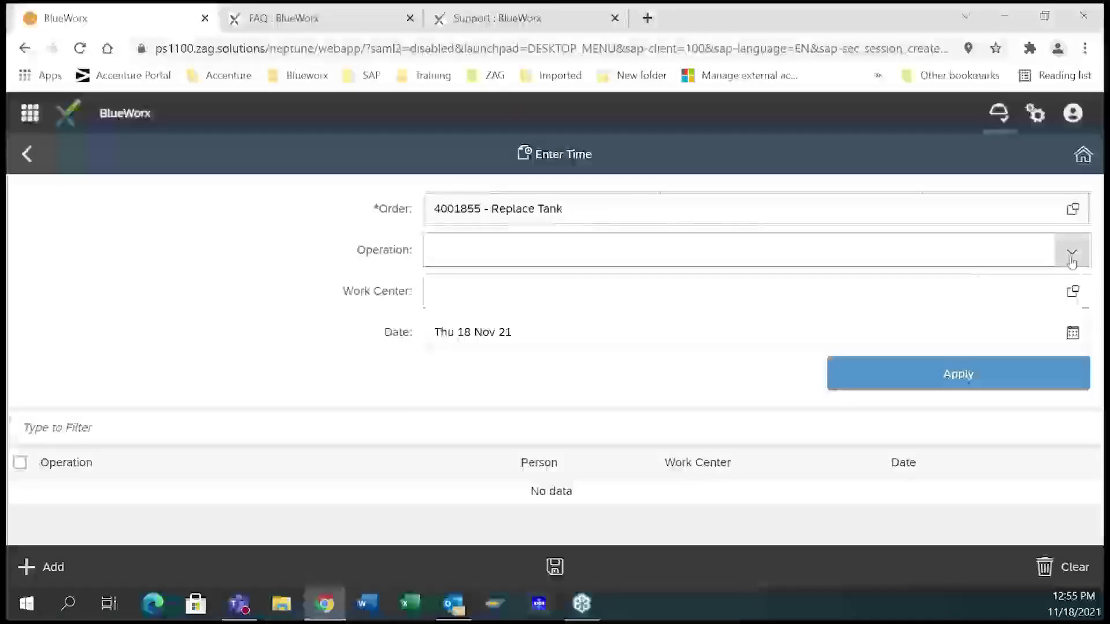
click(1072, 261)
click(468, 321)
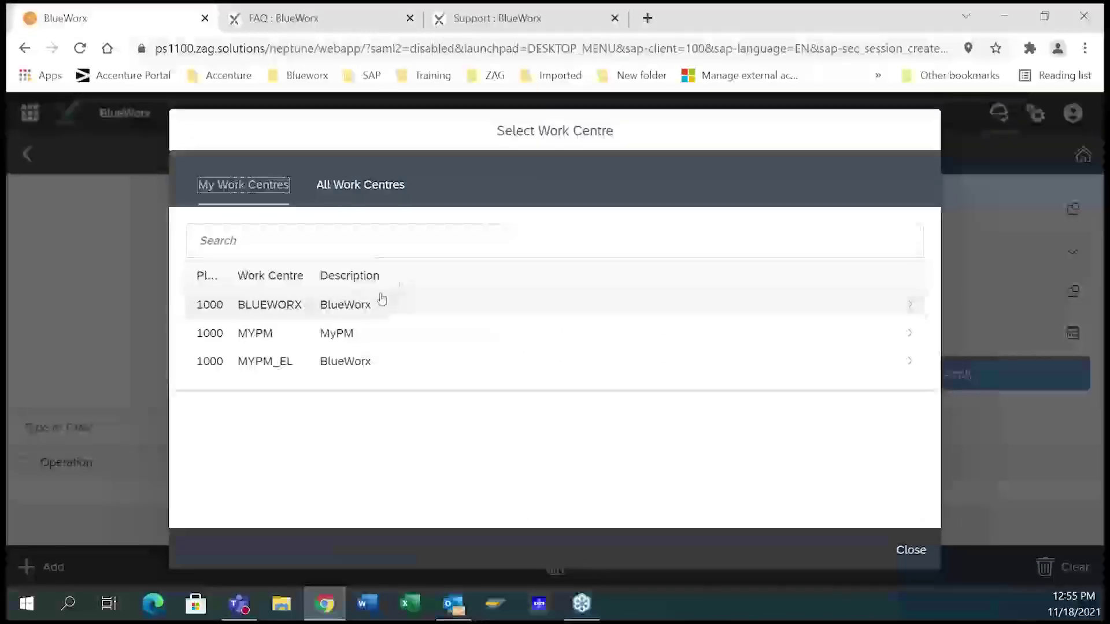
click(382, 301)
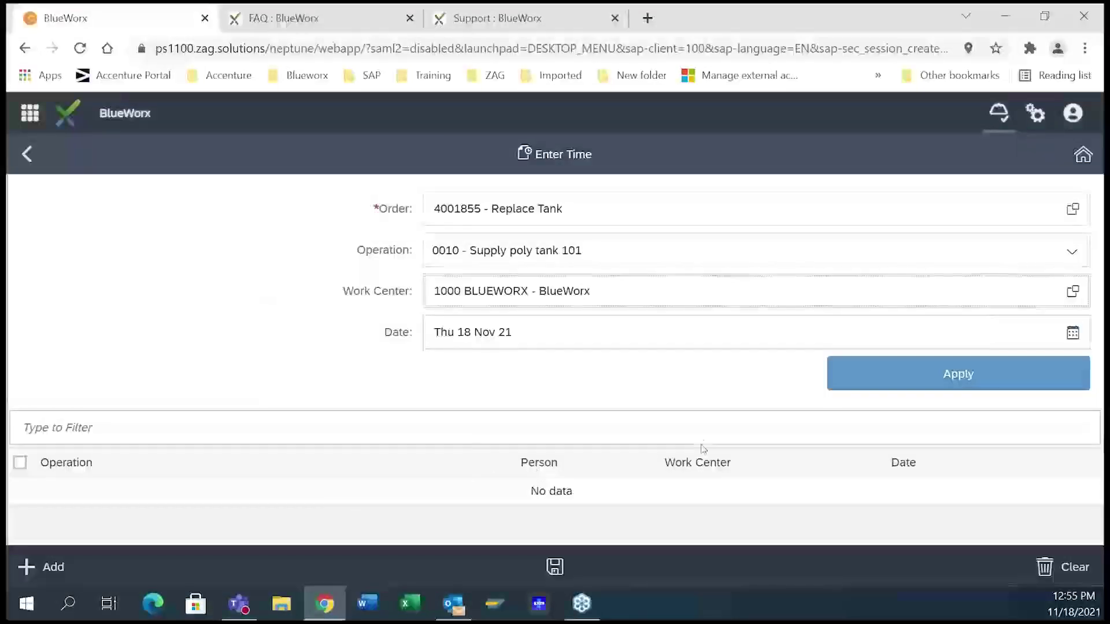
Apply the order, operation and work center to the crew and look through the time entry lines per person.
click(998, 389)
scroll(372, 422, down, 5)
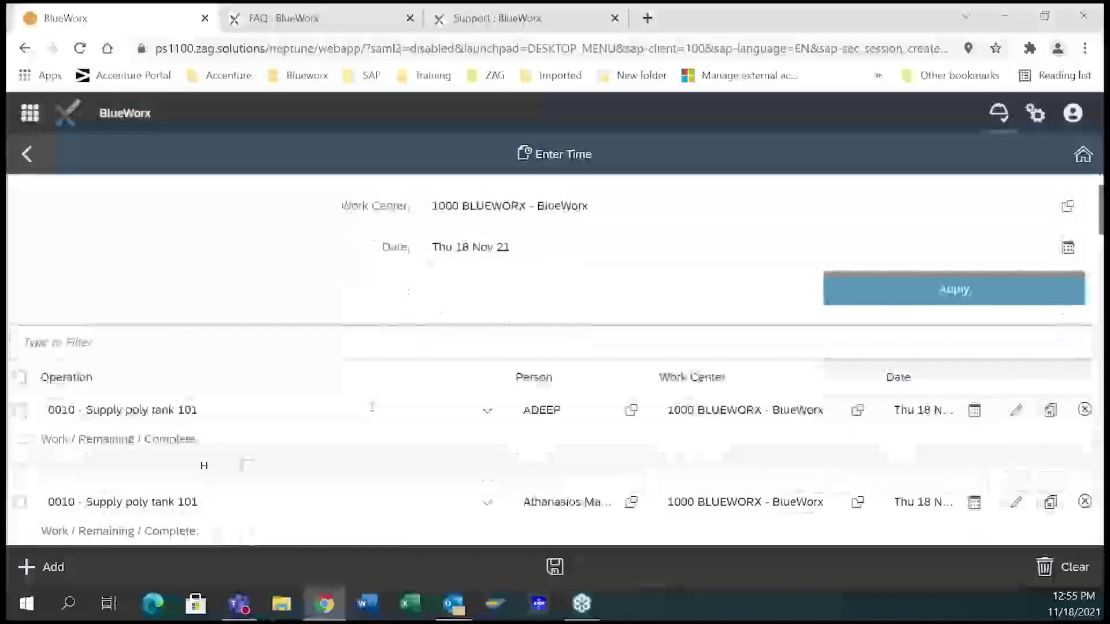
scroll(372, 422, down, 7)
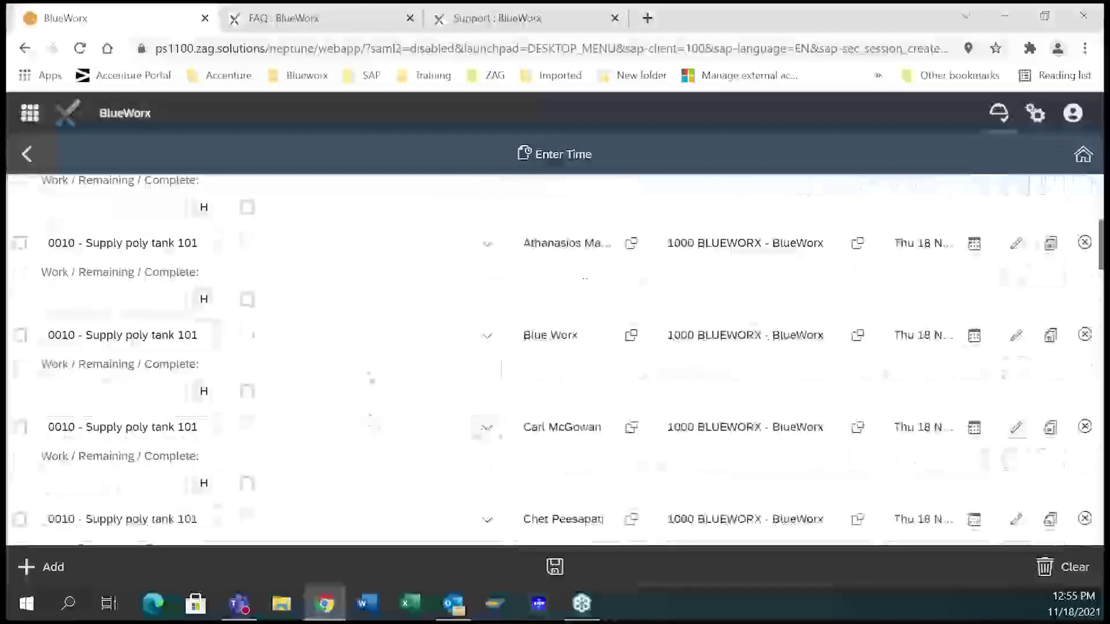
scroll(222, 370, down, 5)
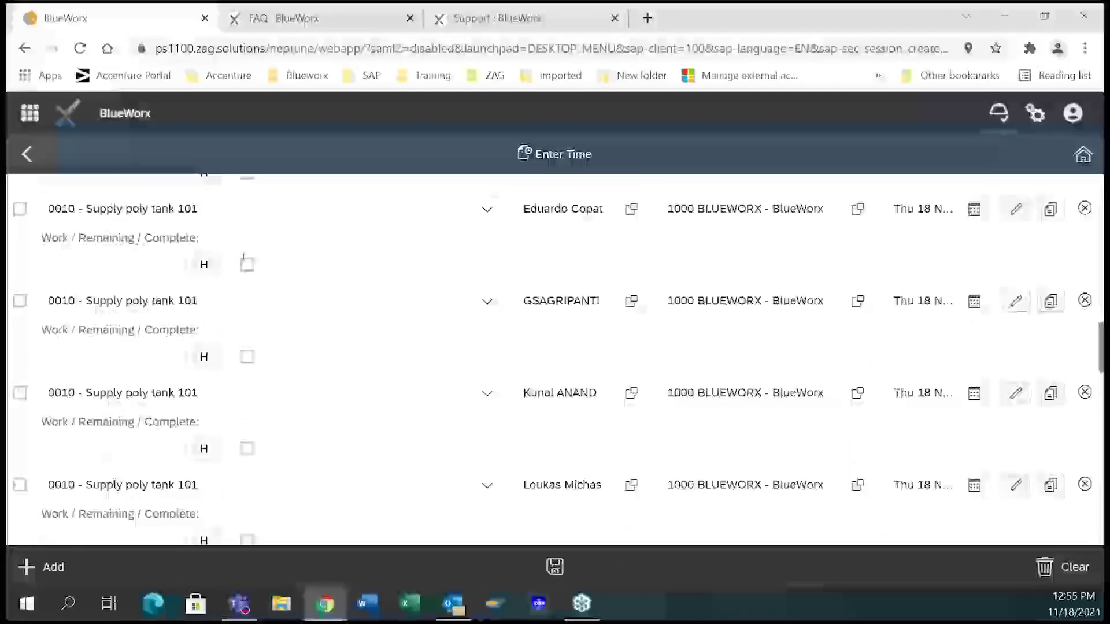
Look through the remaining crew time entry lines, return to the crew's work list without saving, and leave the crew view.
scroll(275, 308, down, 2)
scroll(384, 377, up, 3)
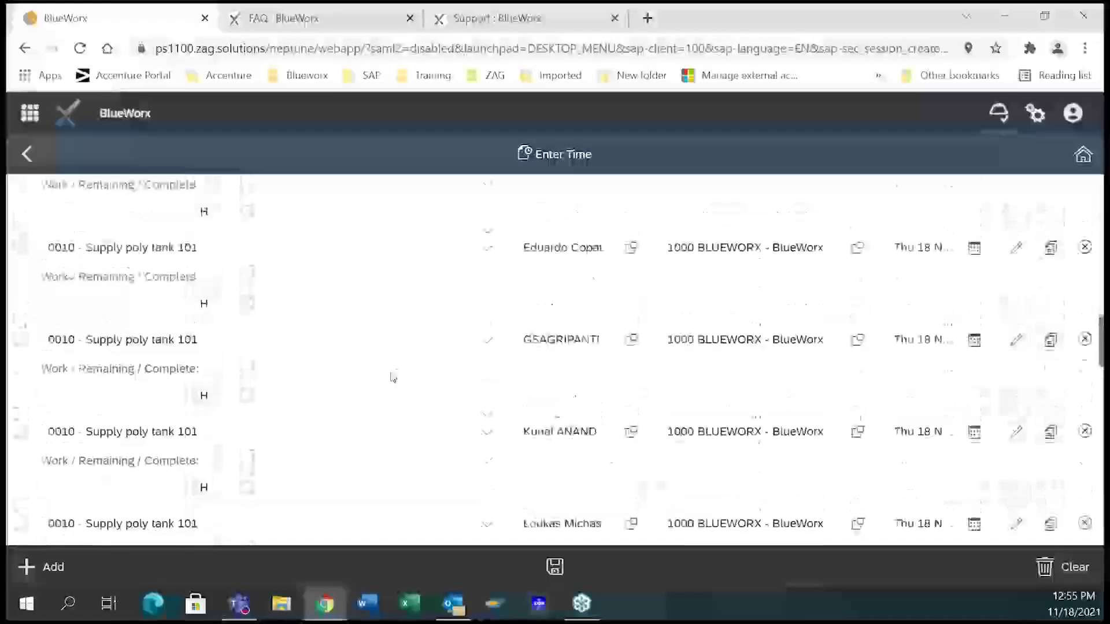
scroll(393, 377, up, 15)
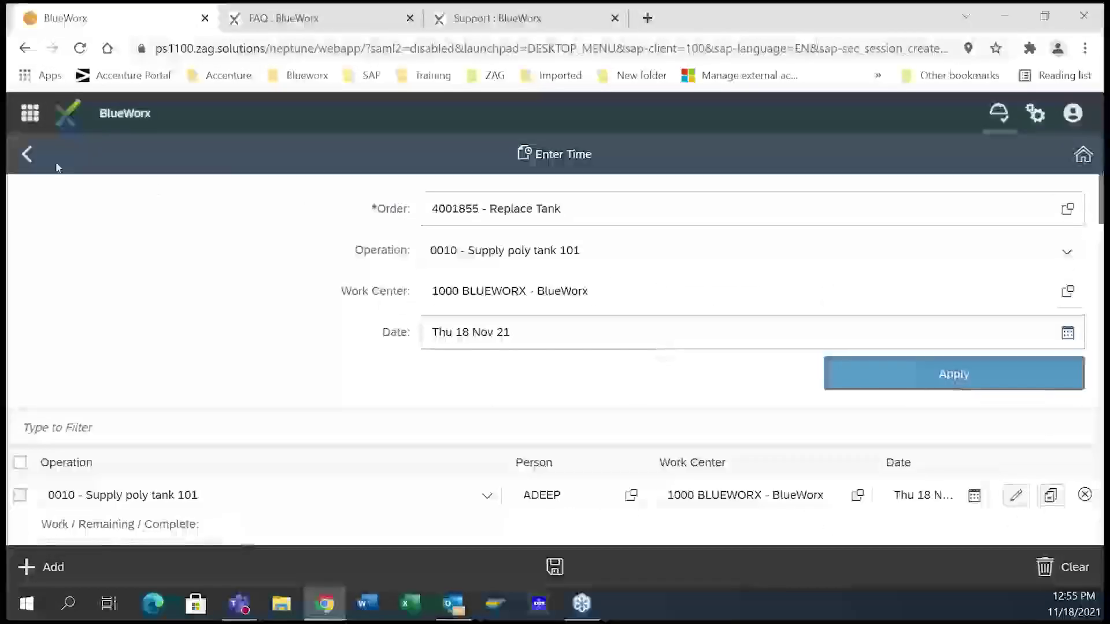
click(46, 163)
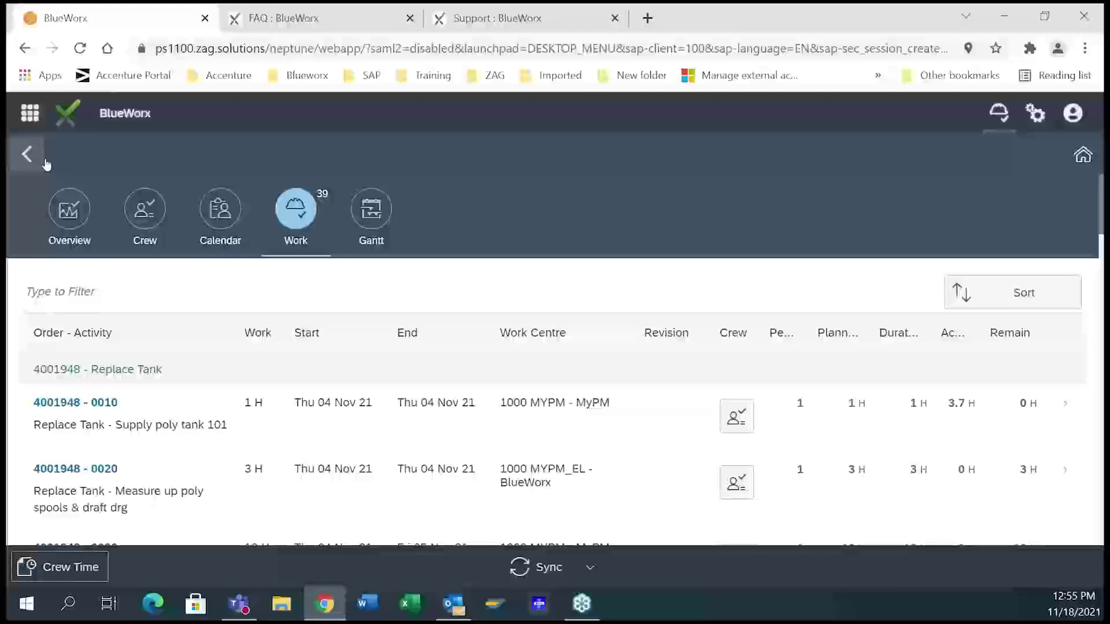
click(44, 158)
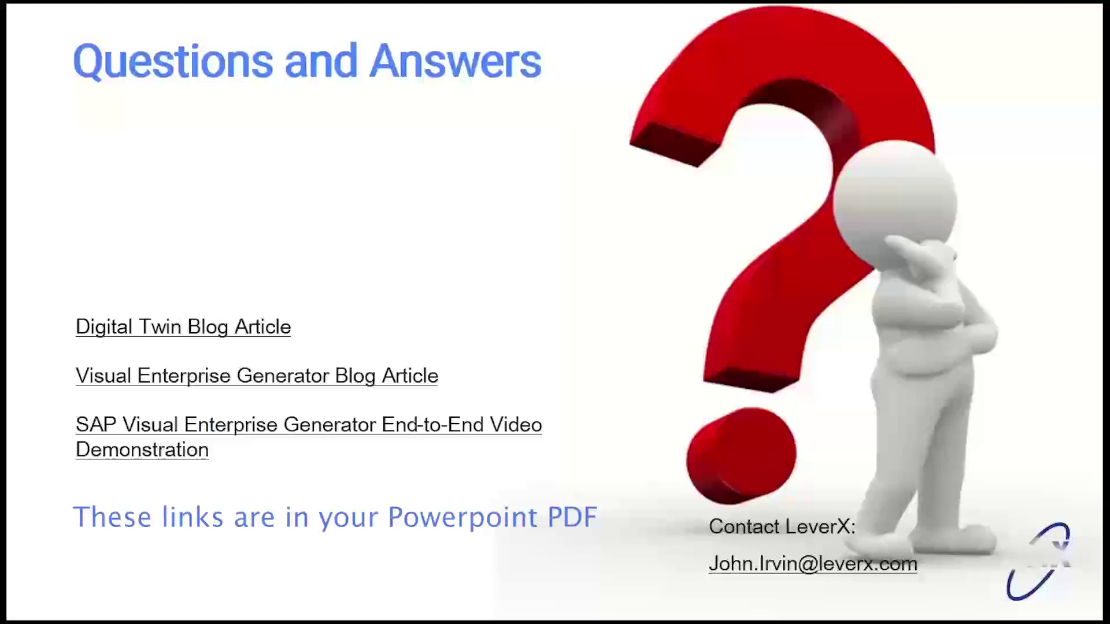
Switch to SAP 3D Visual Enterprise Viewer and play Step 1 of the Tour of the Plant procedure in the pump repair model.
key(super)
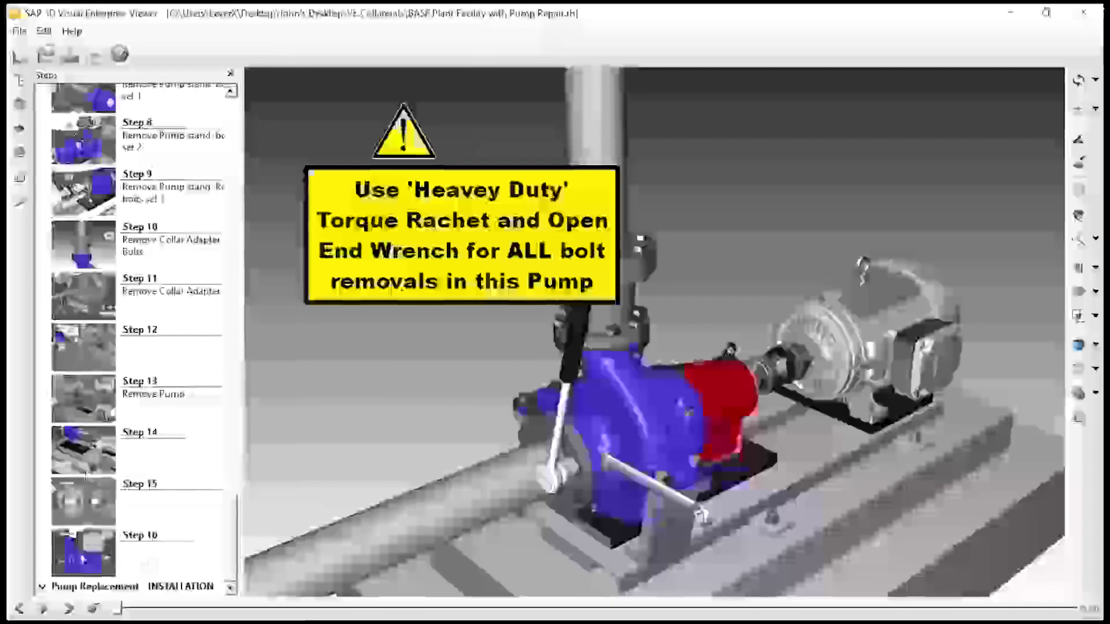
scroll(231, 335, down, 3)
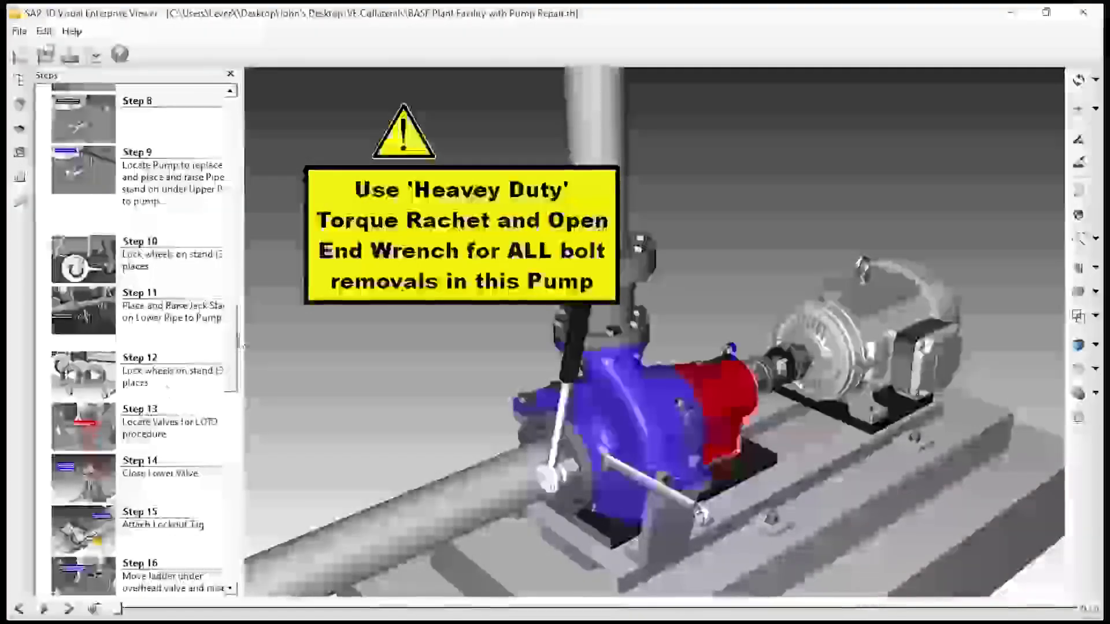
scroll(139, 336, up, 6)
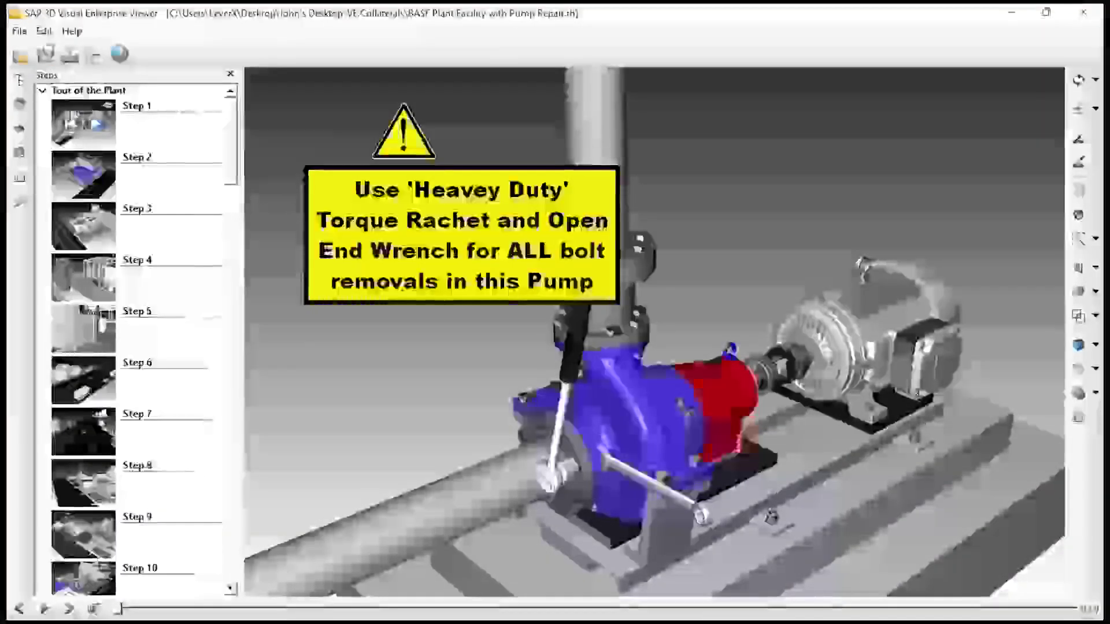
click(95, 129)
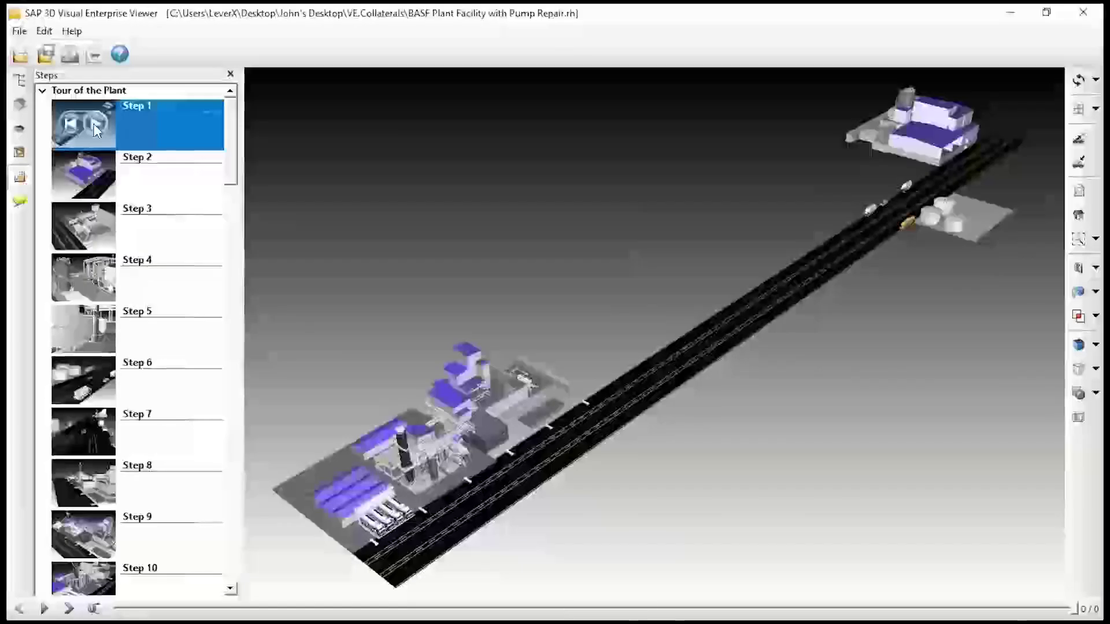
click(94, 124)
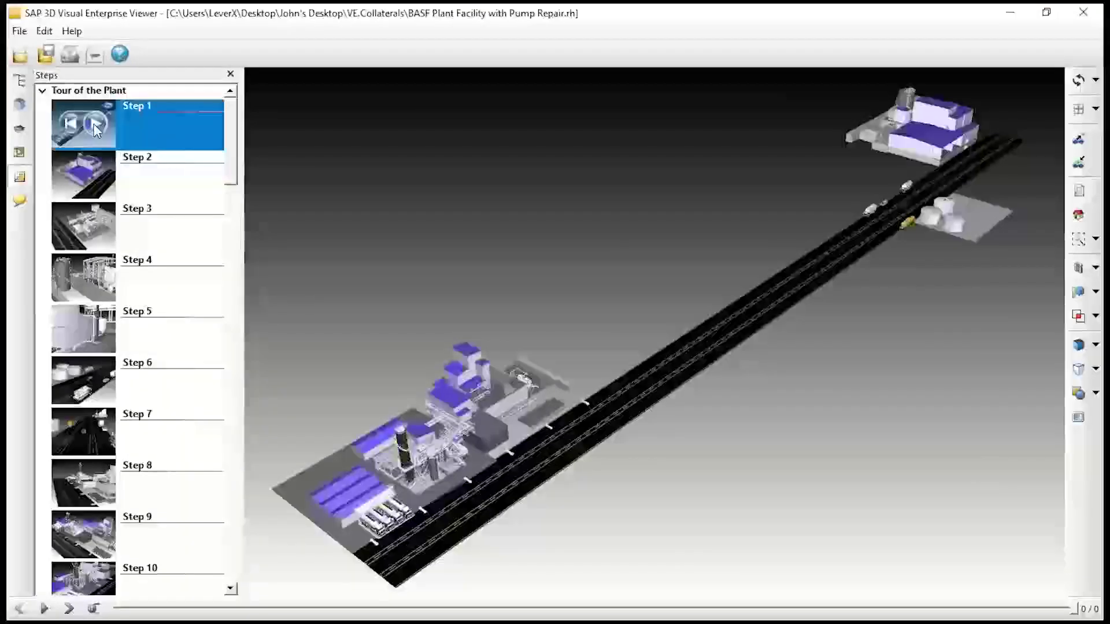